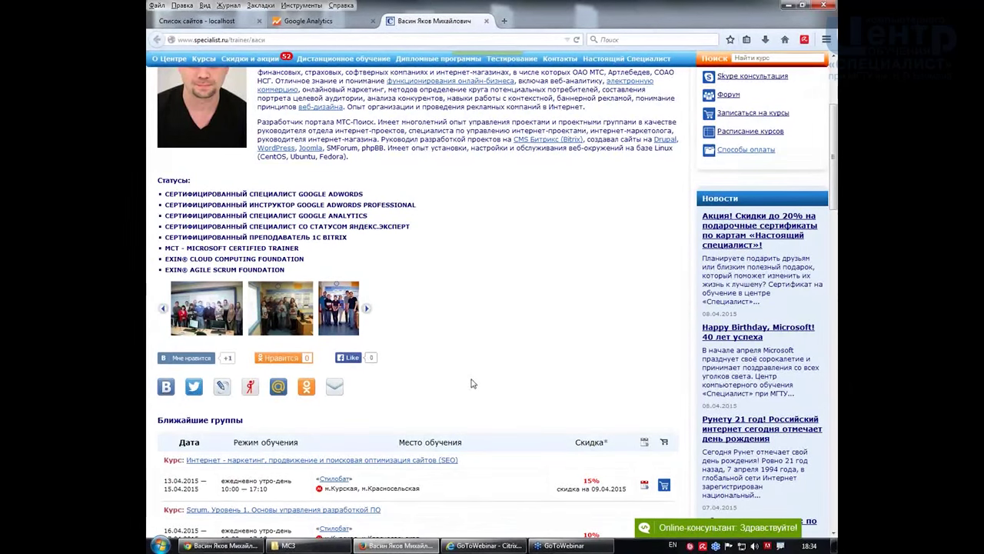
# Look through the trainer's profile page, including the certification statuses and the schedule of upcoming course groups.
pyautogui.scroll(-2, 473, 382)
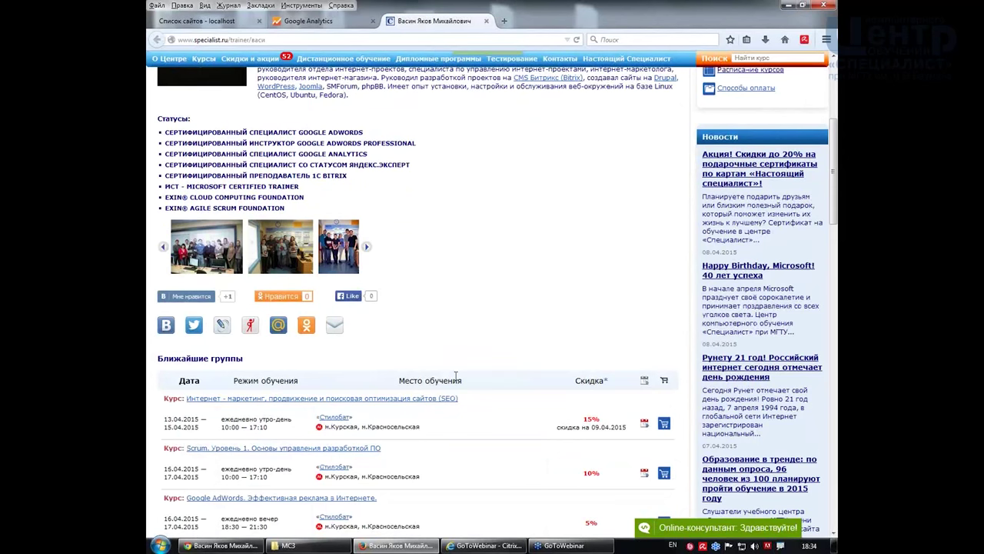
pyautogui.scroll(-15, 456, 375)
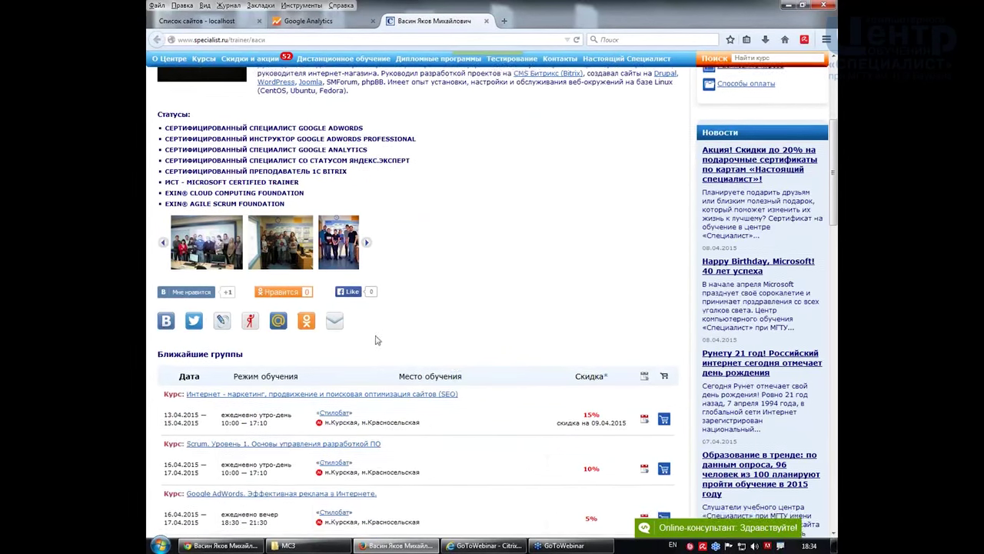
pyautogui.scroll(-10, 486, 323)
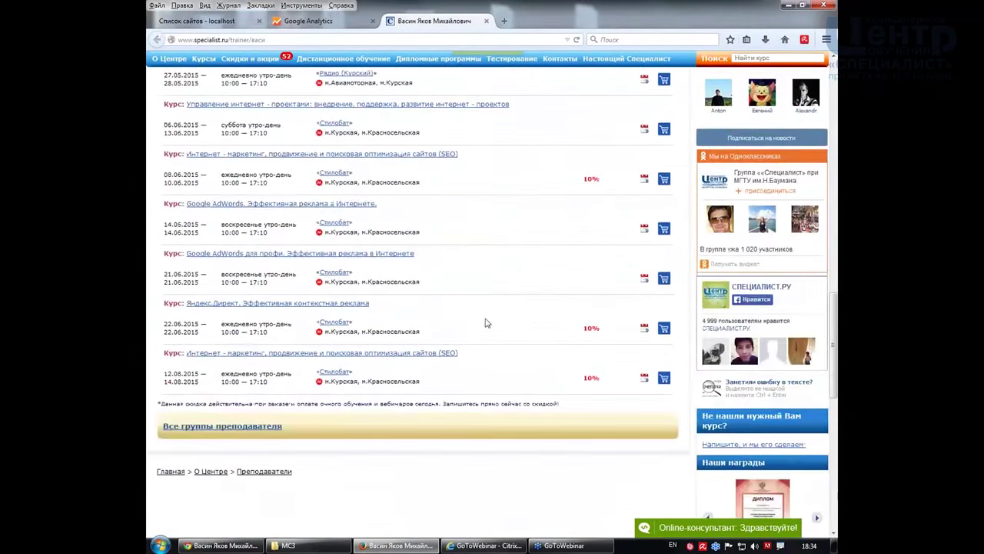
pyautogui.scroll(12, 485, 323)
pyautogui.scroll(20, 485, 323)
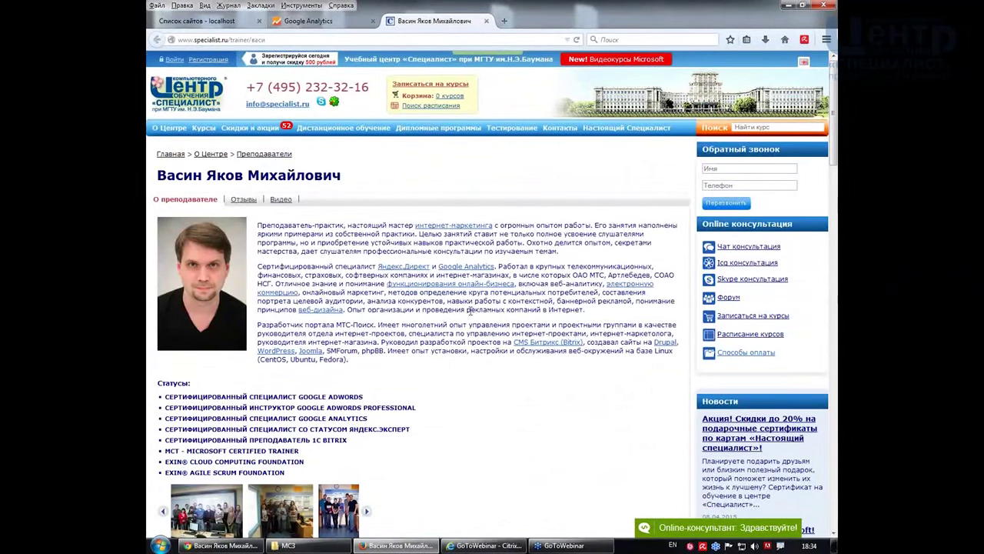
pyautogui.scroll(-10, 470, 310)
pyautogui.scroll(2, 454, 304)
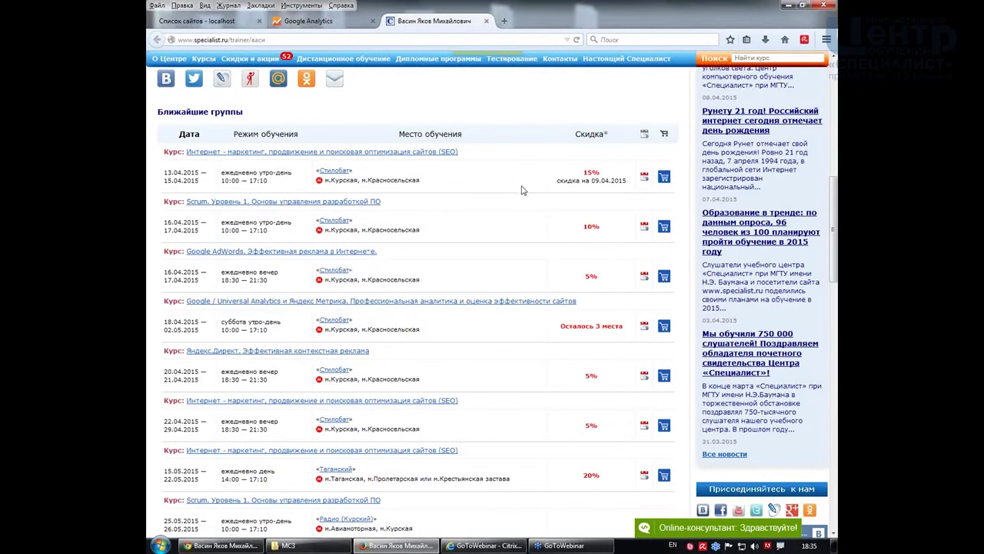
pyautogui.scroll(10, 521, 190)
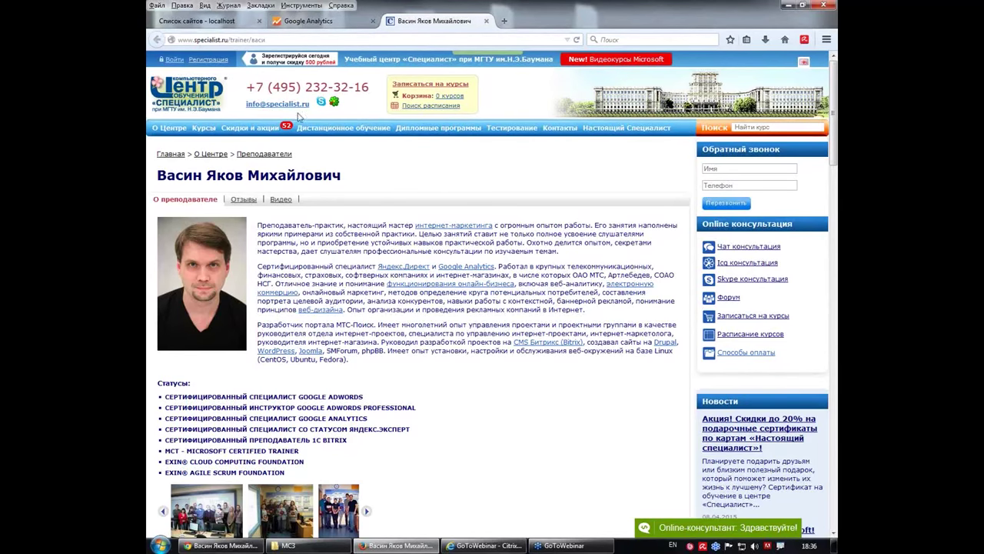
# Go back from the tracking code page to the Artvolt administration overview in Google Analytics and check the Bitrix site list.
pyautogui.click(327, 22)
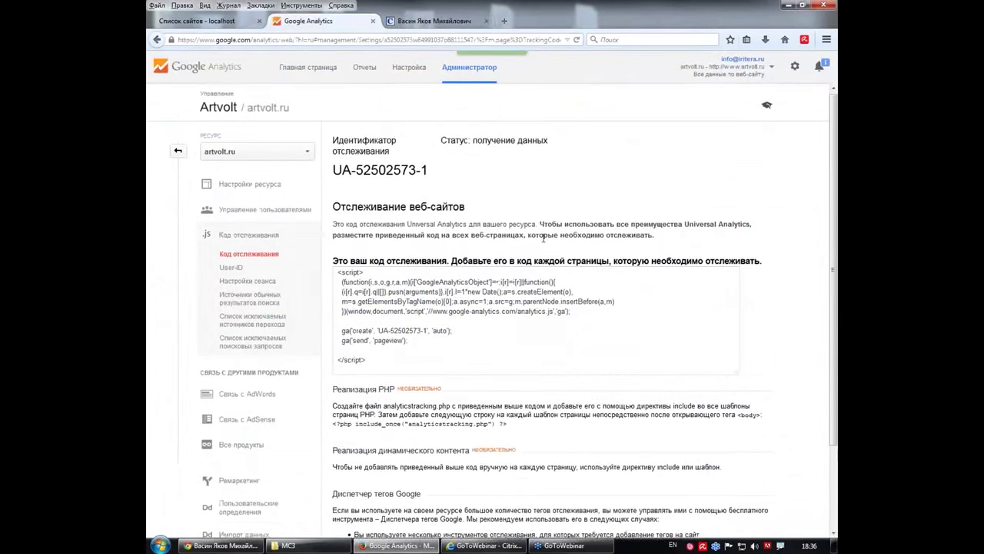
pyautogui.click(177, 152)
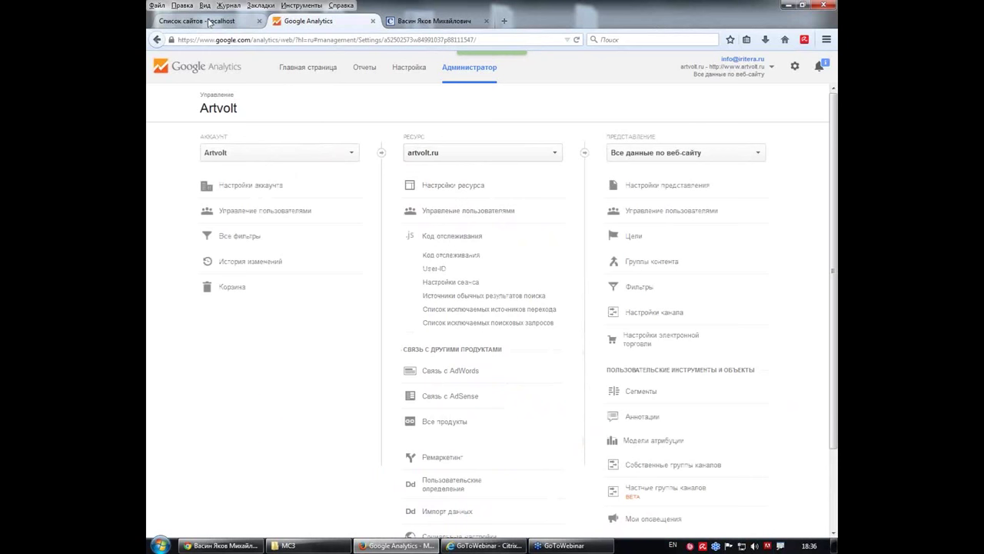
pyautogui.click(209, 23)
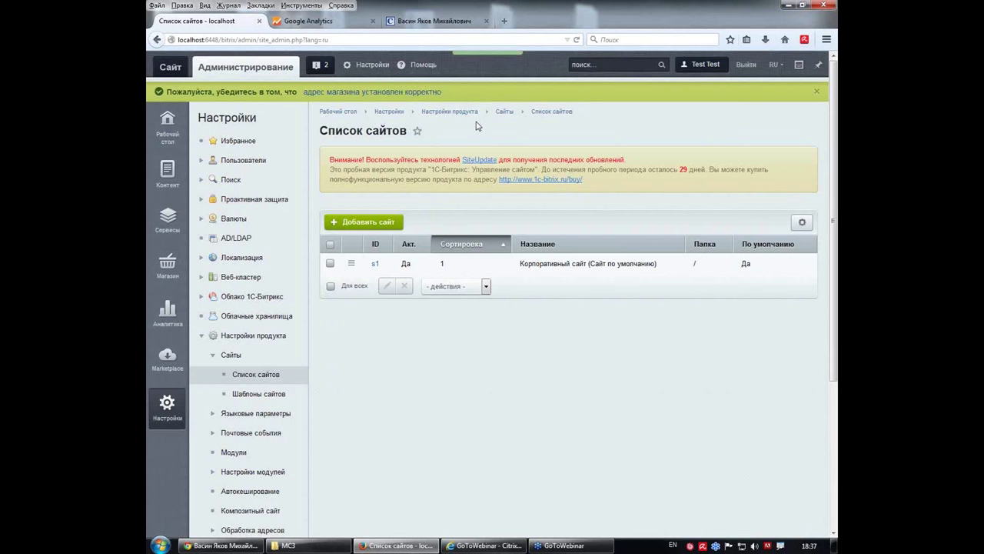
pyautogui.click(308, 21)
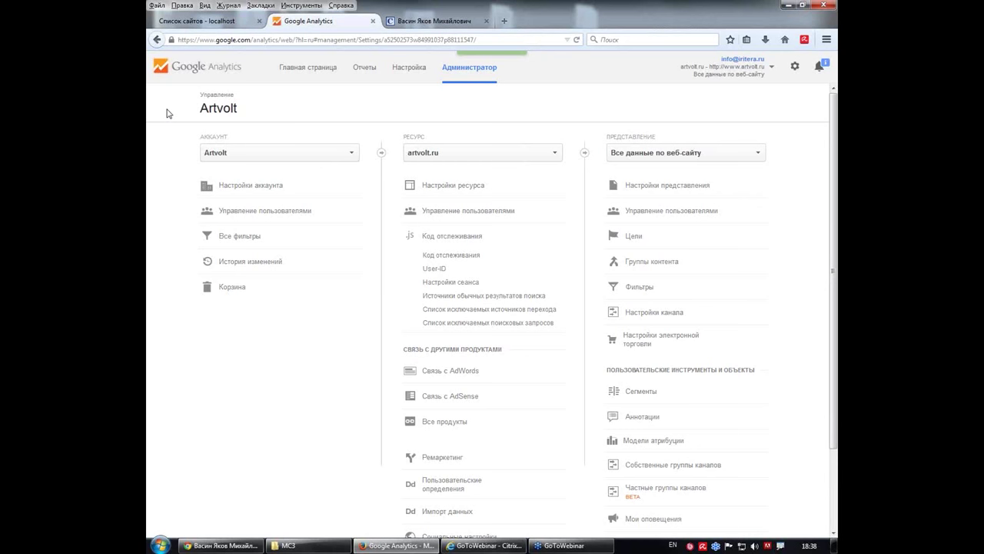
pyautogui.click(234, 38)
pyautogui.click(282, 40)
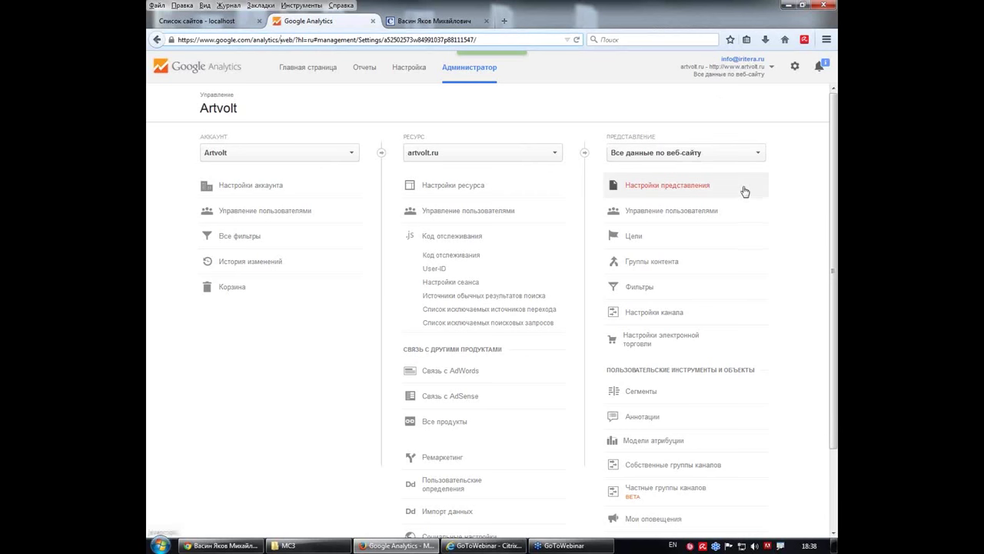
pyautogui.rightClick(780, 545)
pyautogui.click(786, 479)
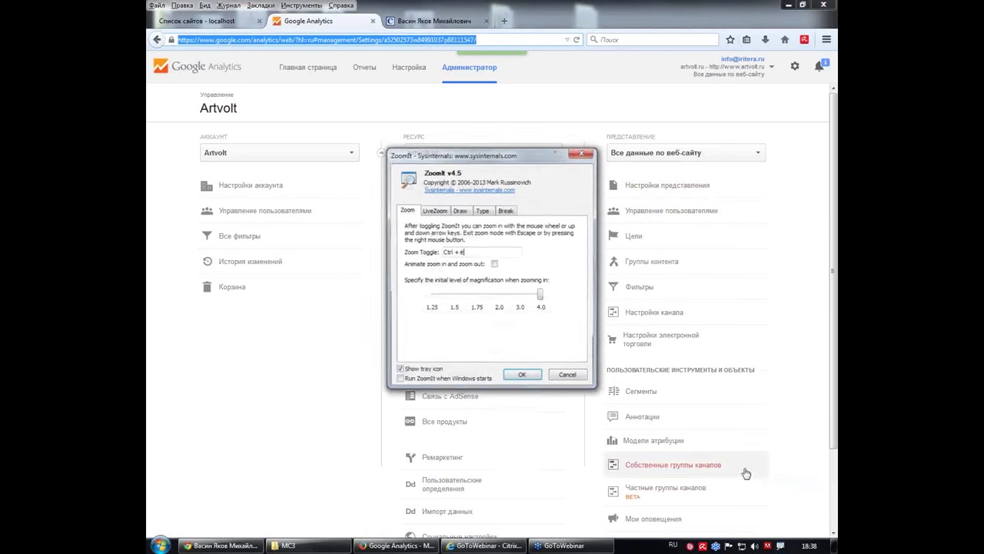
pyautogui.click(568, 374)
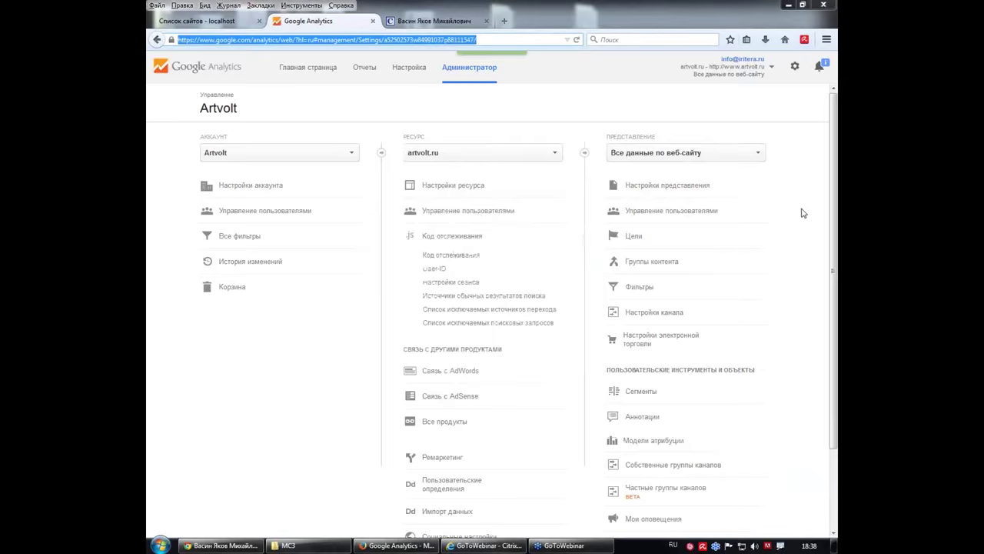
pyautogui.hotkey('ctrl', '1')
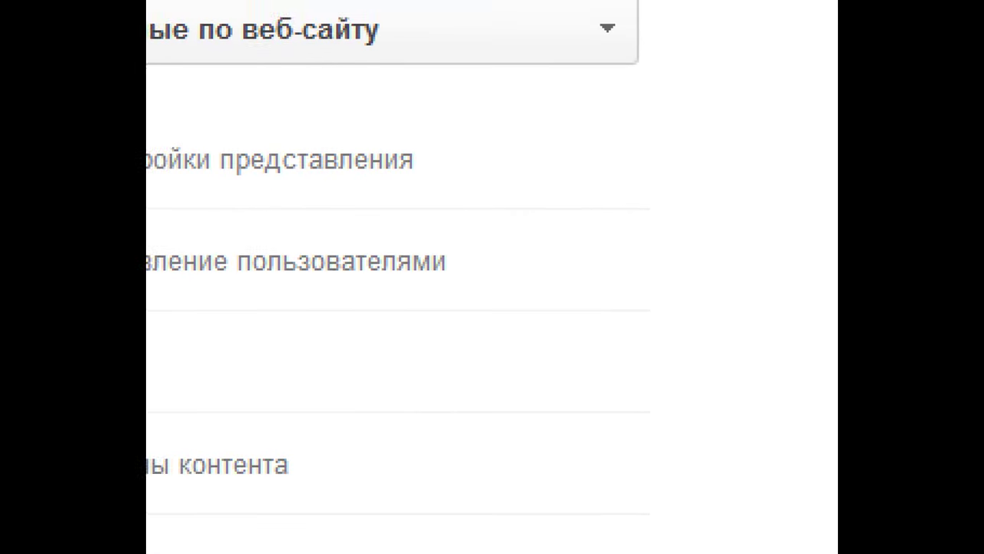
pyautogui.press('Escape')
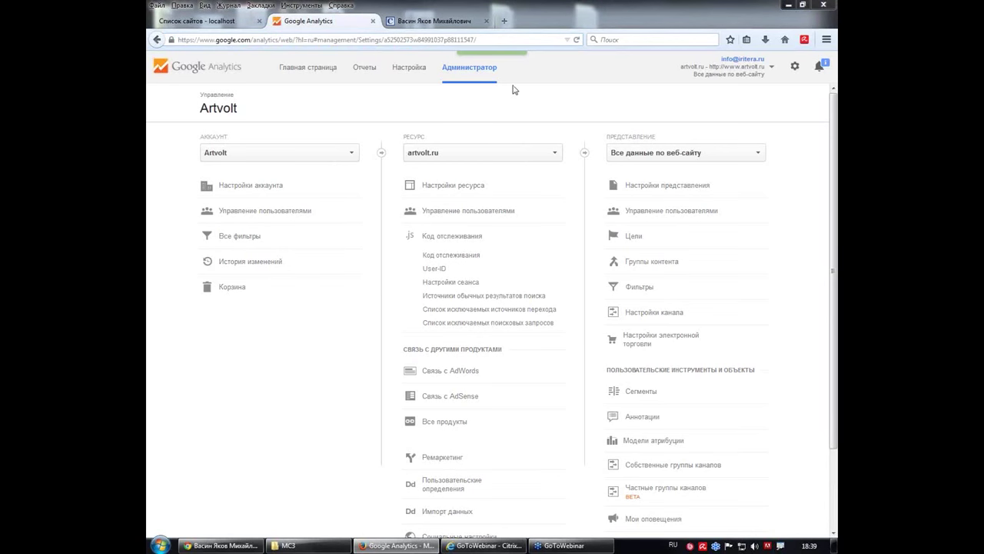
# Start creating a new account from the account list in the Google Analytics administration section.
pyautogui.click(481, 70)
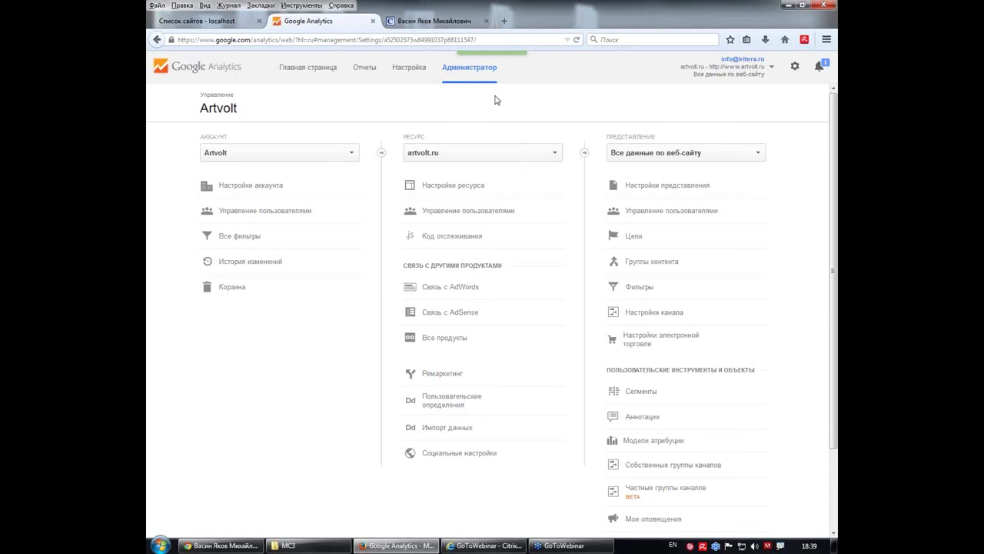
pyautogui.click(350, 154)
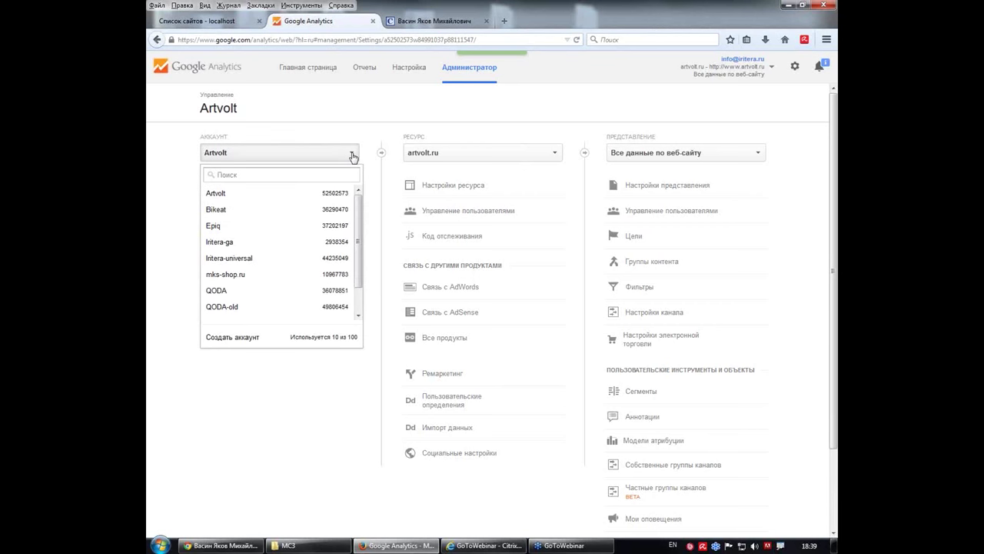
pyautogui.click(388, 101)
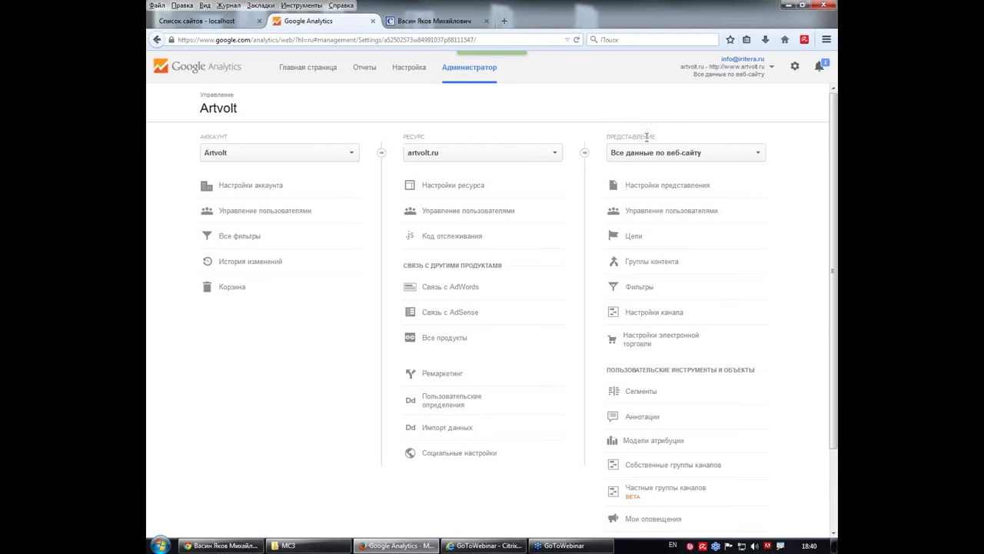
pyautogui.click(340, 154)
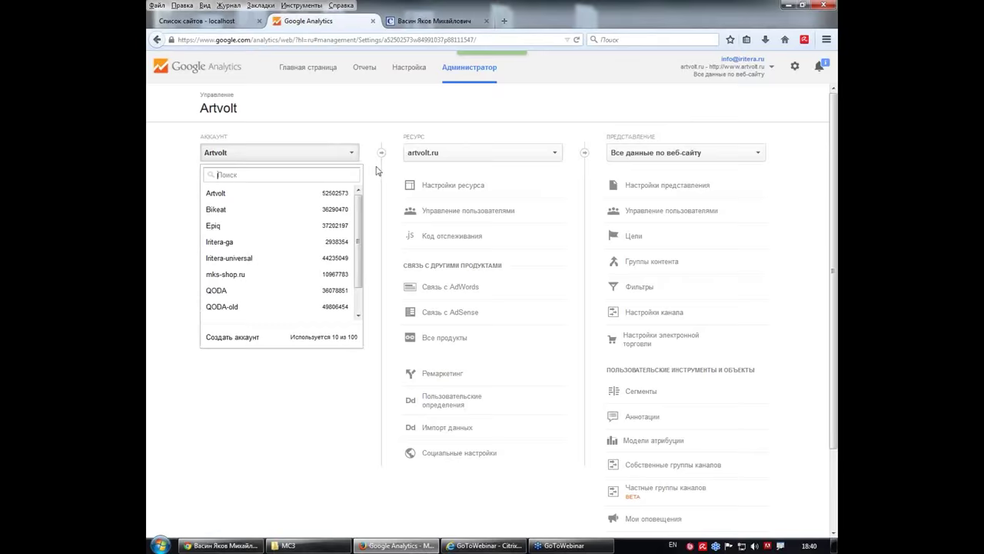
pyautogui.click(251, 342)
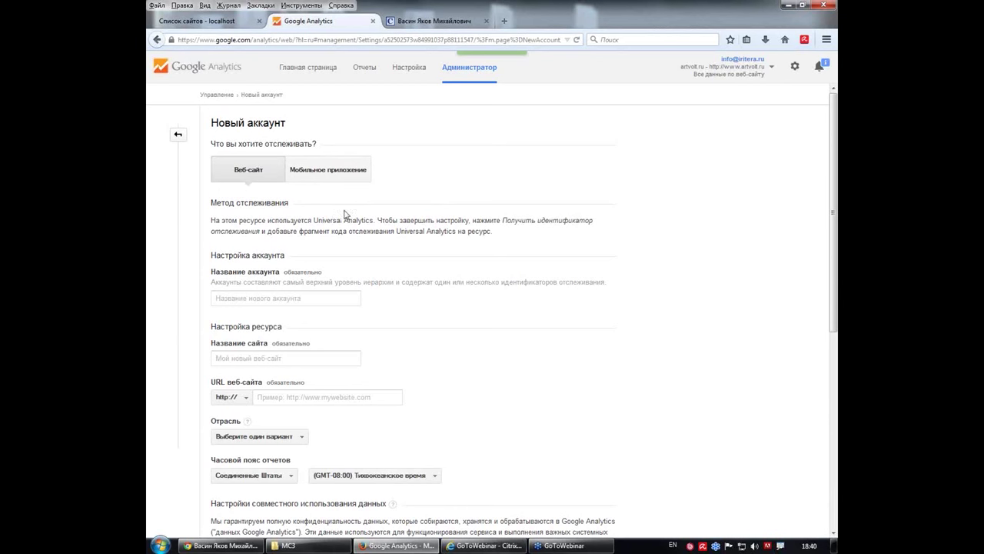
# Name the new website-tracking account "Test".
pyautogui.scroll(-1, 366, 207)
pyautogui.scroll(-1, 367, 206)
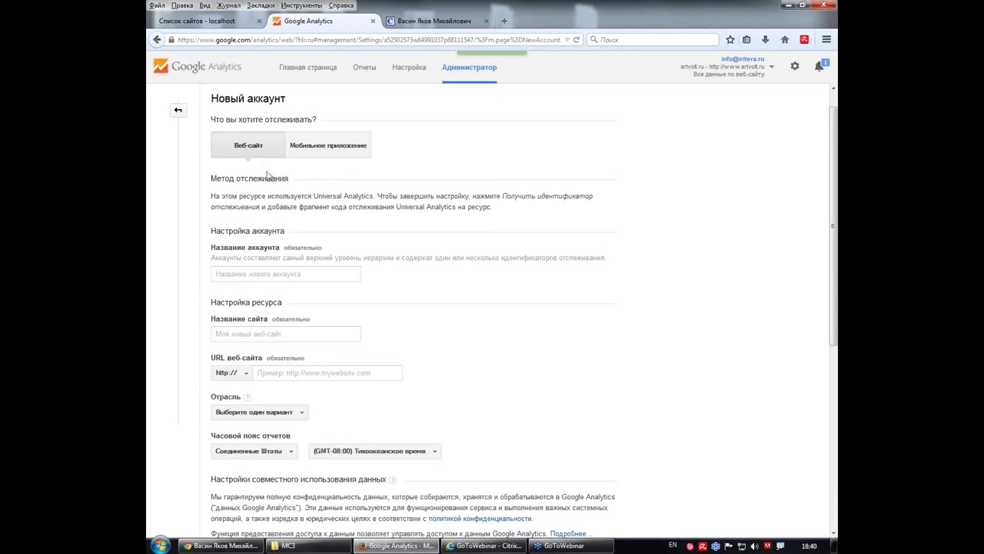
pyautogui.click(282, 275)
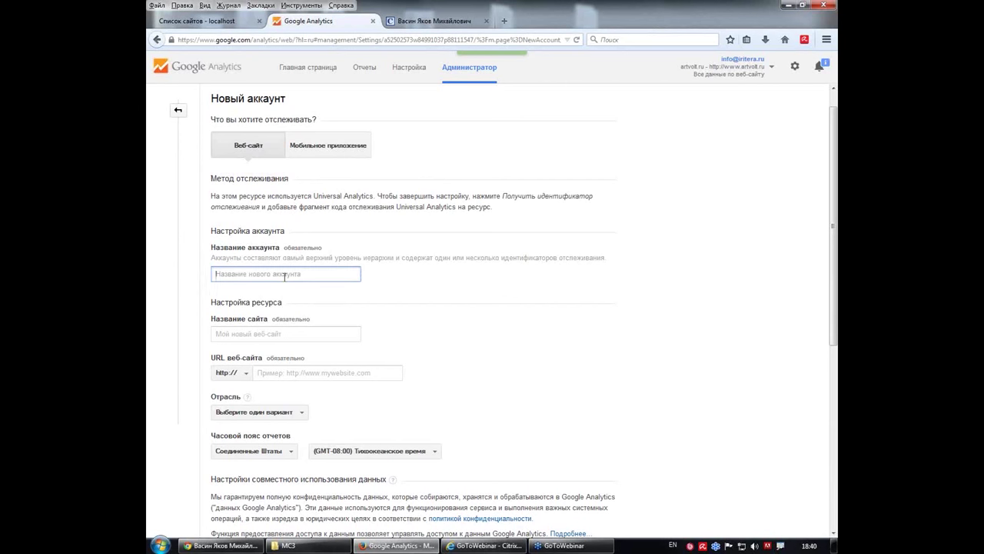
pyautogui.write('Test')
pyautogui.click(436, 284)
pyautogui.scroll(-1, 435, 284)
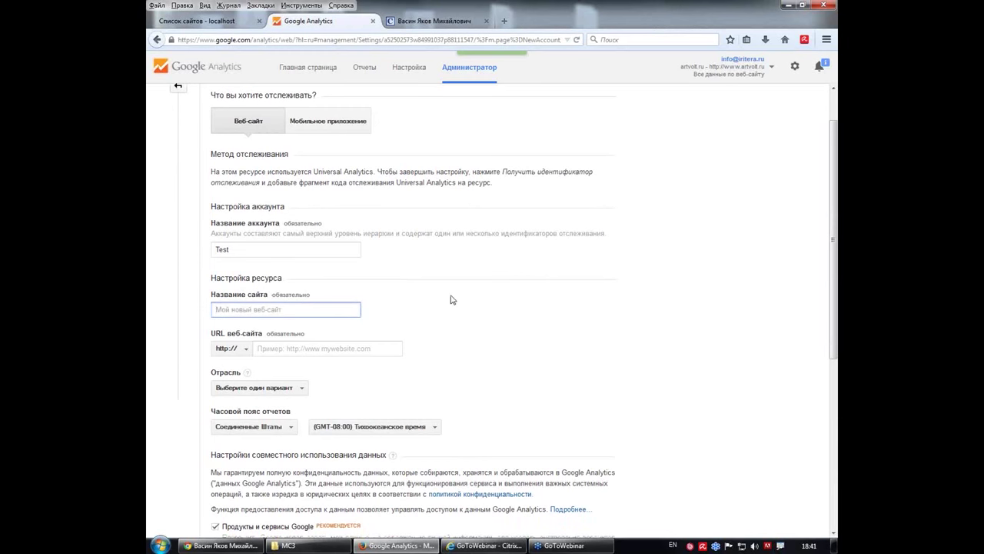
# Enter "Сайт на Битрикс" as the website name in the resource settings.
pyautogui.scroll(-1, 452, 300)
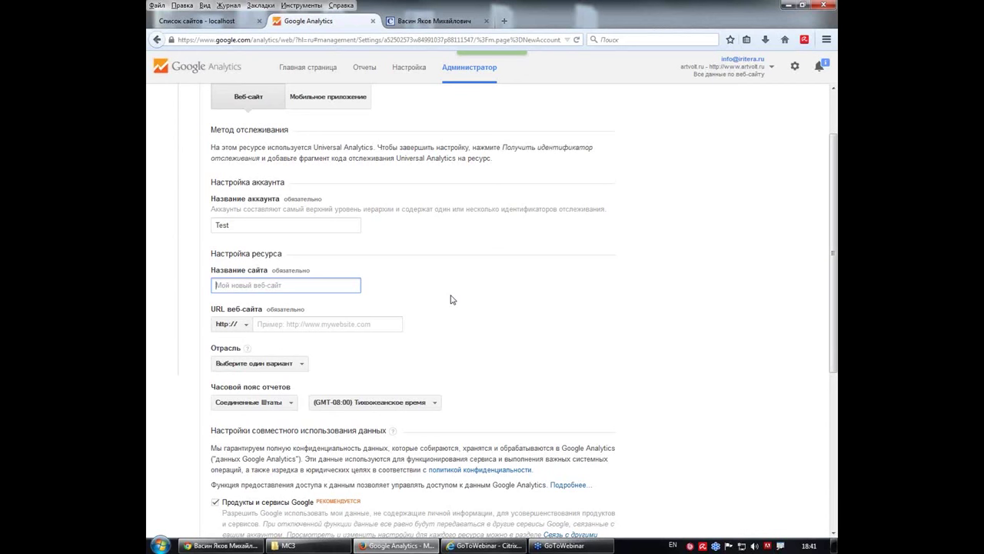
pyautogui.write('Ofz')
pyautogui.press('BackSpace')
pyautogui.press('BackSpace')
pyautogui.press('BackSpace')
pyautogui.hotkey('alt', 'shift')
pyautogui.write('Са')
pyautogui.write('й')
pyautogui.write('т 1')
pyautogui.press('BackSpace')
pyautogui.press('BackSpace')
pyautogui.write('на Битрикс')
# Copy the host address localhost:6448 from the Bitrix site's URL and paste it as the new account's website URL.
pyautogui.click(379, 326)
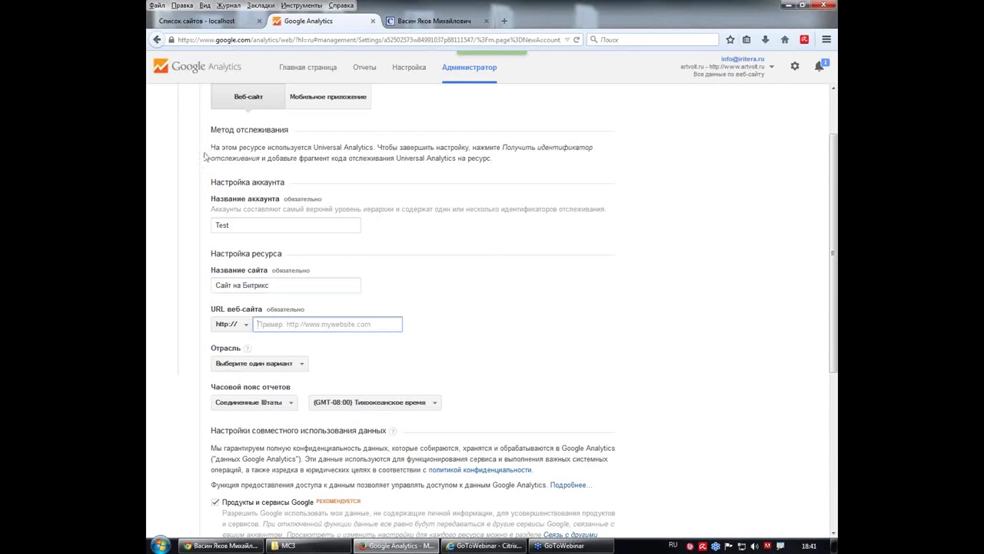
pyautogui.click(202, 22)
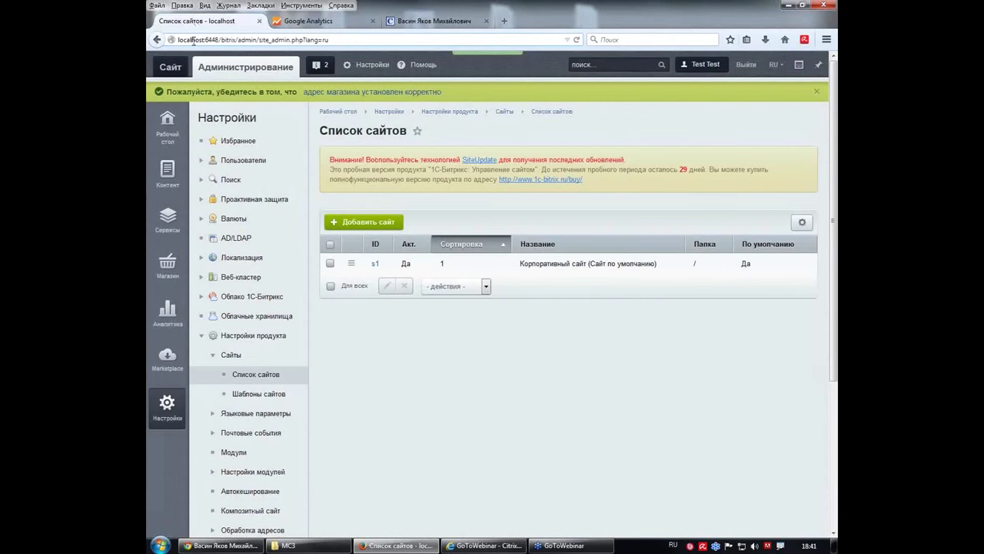
pyautogui.click(206, 39)
pyautogui.moveTo(221, 39); pyautogui.dragTo(163, 43)
pyautogui.hotkey('ctrl', 'c')
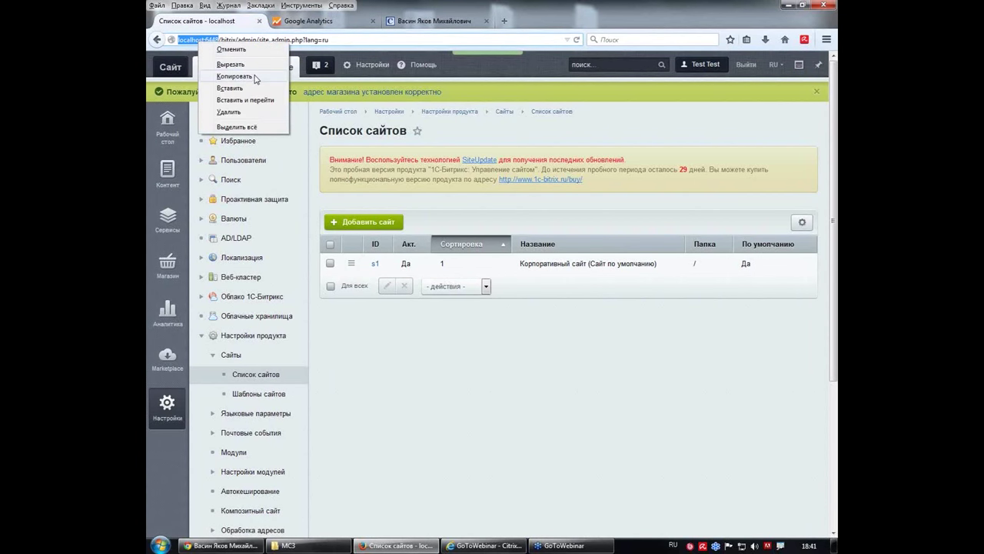
pyautogui.click(252, 77)
pyautogui.click(315, 30)
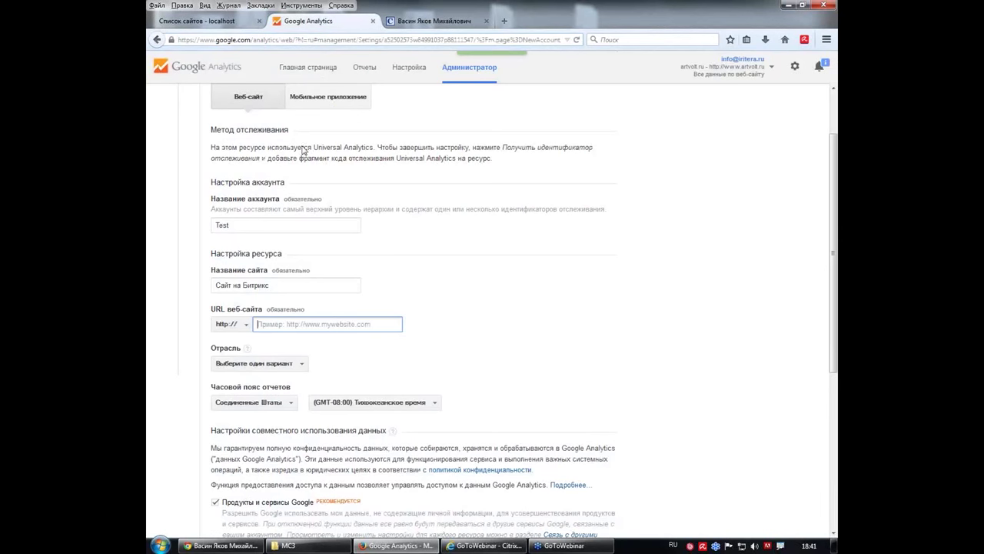
pyautogui.rightClick(291, 324)
pyautogui.click(342, 377)
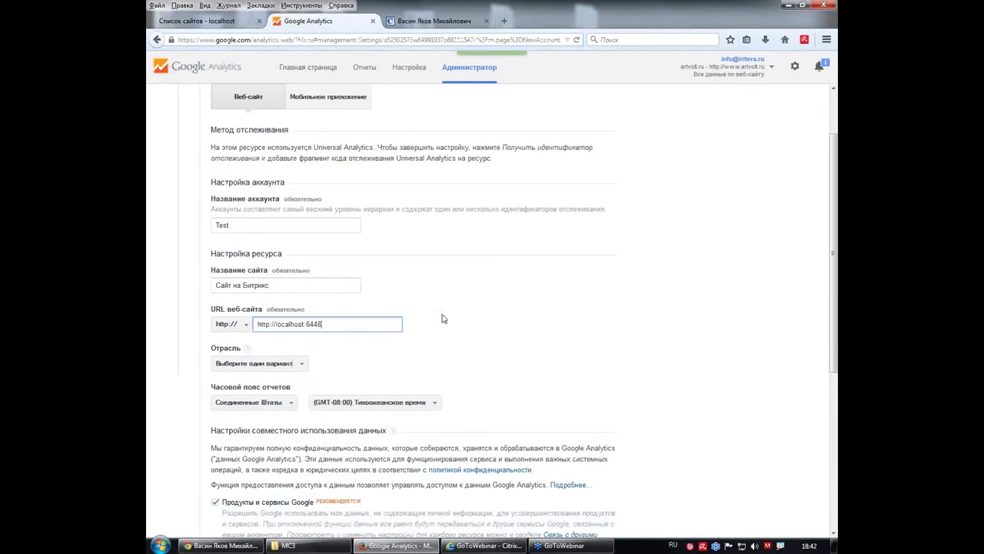
pyautogui.click(275, 324)
pyautogui.press('BackSpace')
pyautogui.press('BackSpace')
pyautogui.press('BackSpace')
pyautogui.press('BackSpace')
pyautogui.press('BackSpace')
pyautogui.press('BackSpace')
pyautogui.press('BackSpace')
pyautogui.click(242, 324)
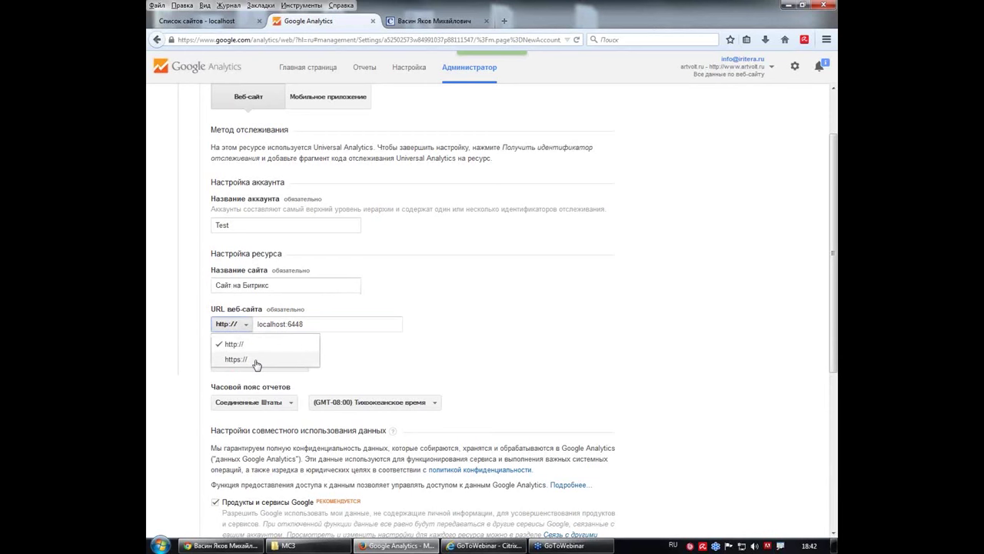
pyautogui.click(422, 337)
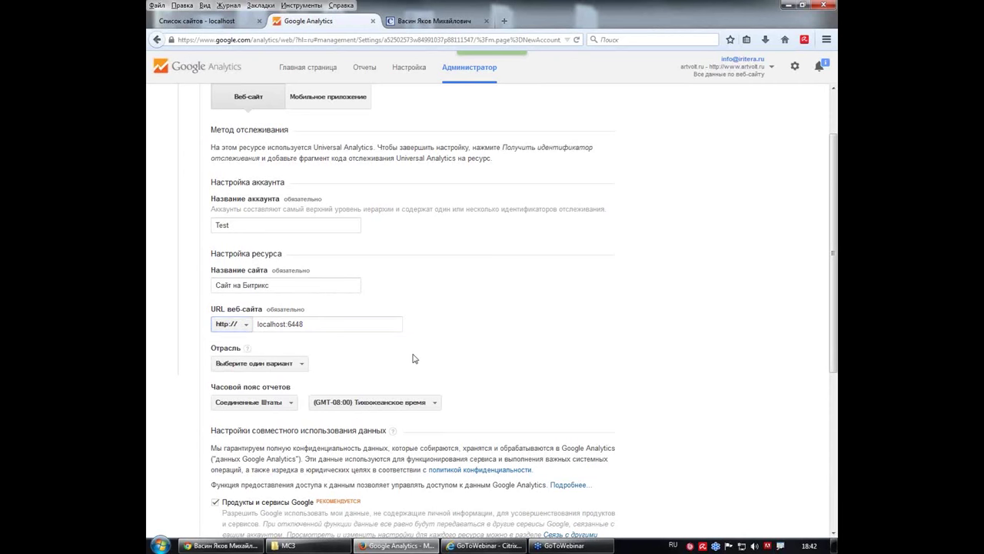
# Set the website's industry to "Бизнес и промышленность".
pyautogui.scroll(-2, 450, 341)
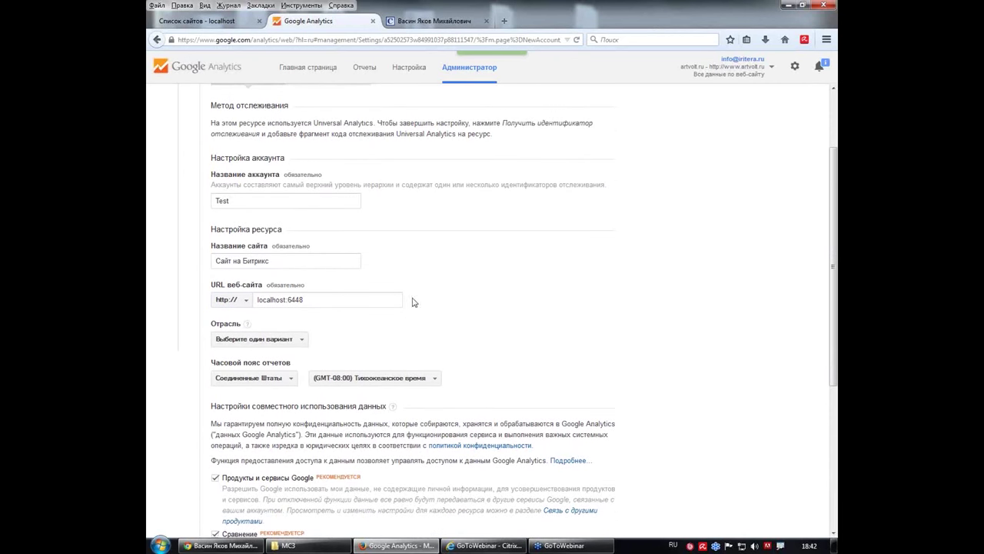
pyautogui.click(281, 292)
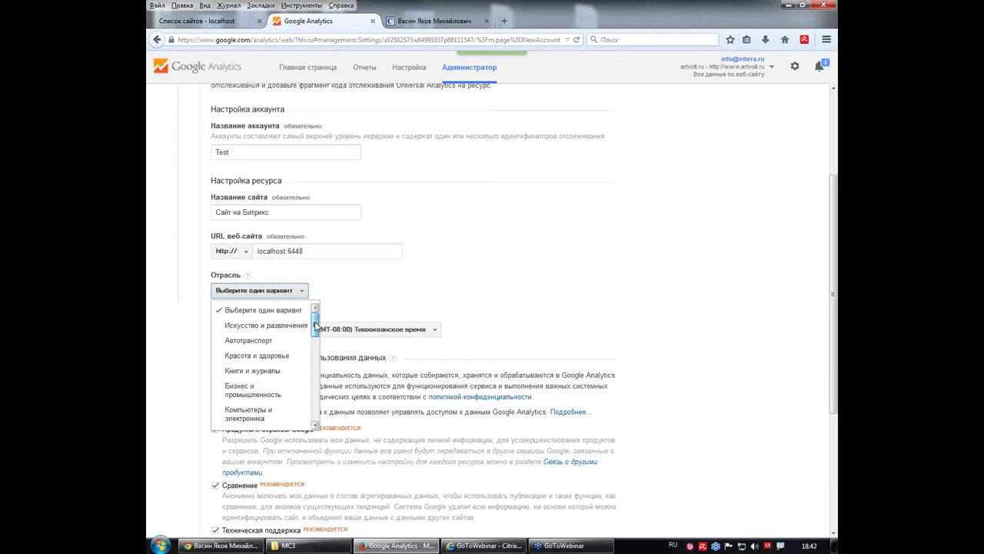
pyautogui.moveTo(316, 320); pyautogui.dragTo(314, 347)
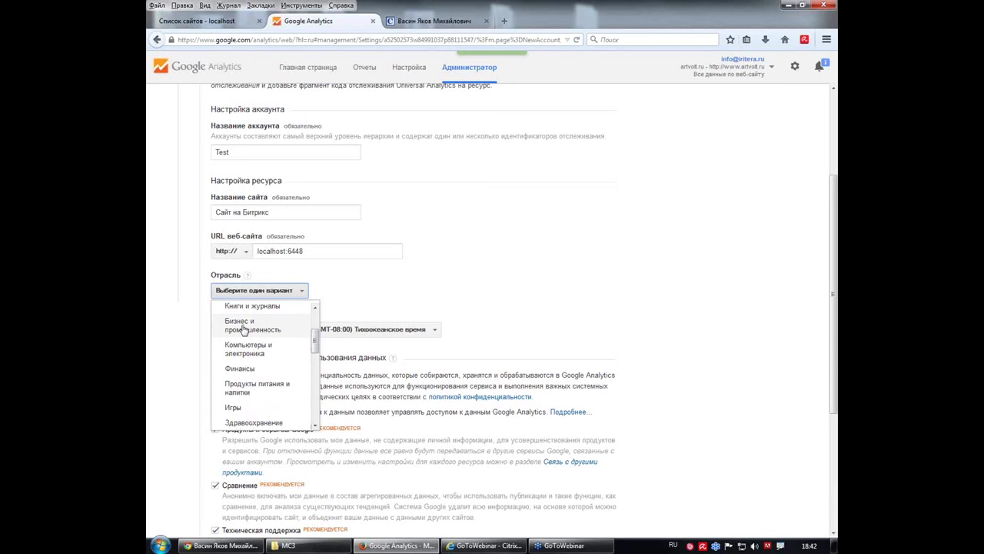
pyautogui.click(280, 329)
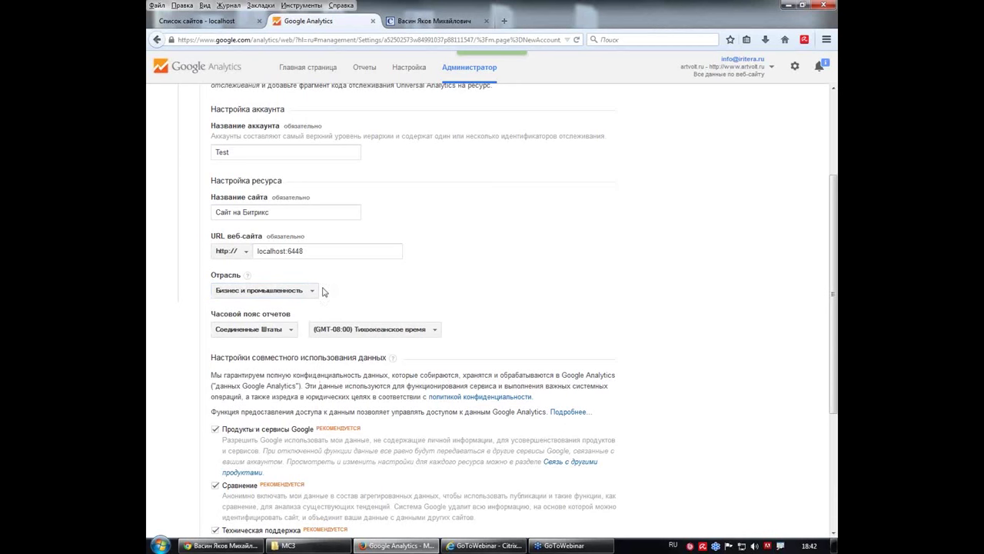
pyautogui.click(289, 331)
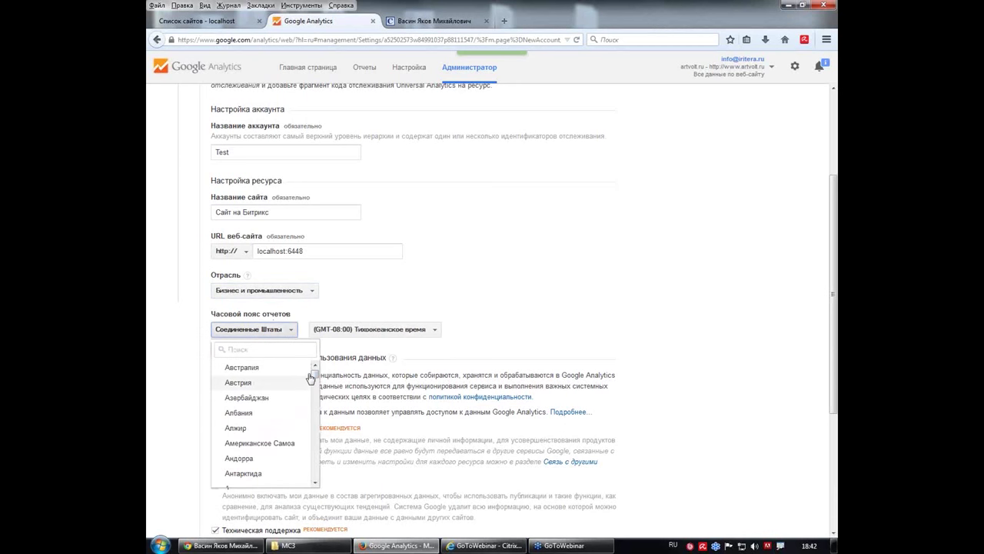
pyautogui.click(270, 313)
pyautogui.doubleClick(270, 313)
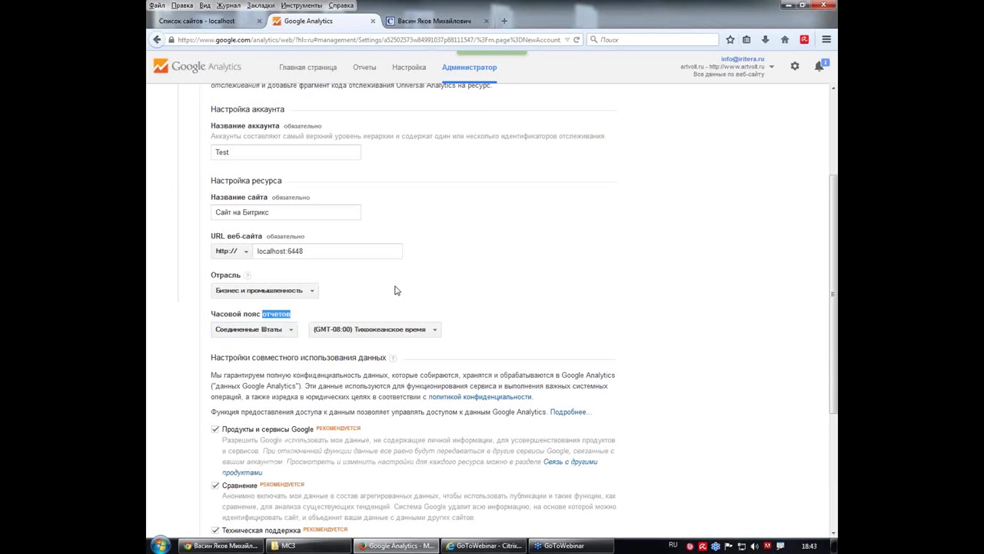
# Set the report time zone country to "Россия" and the zone to "(GMT+03:00) Москва+00".
pyautogui.click(291, 330)
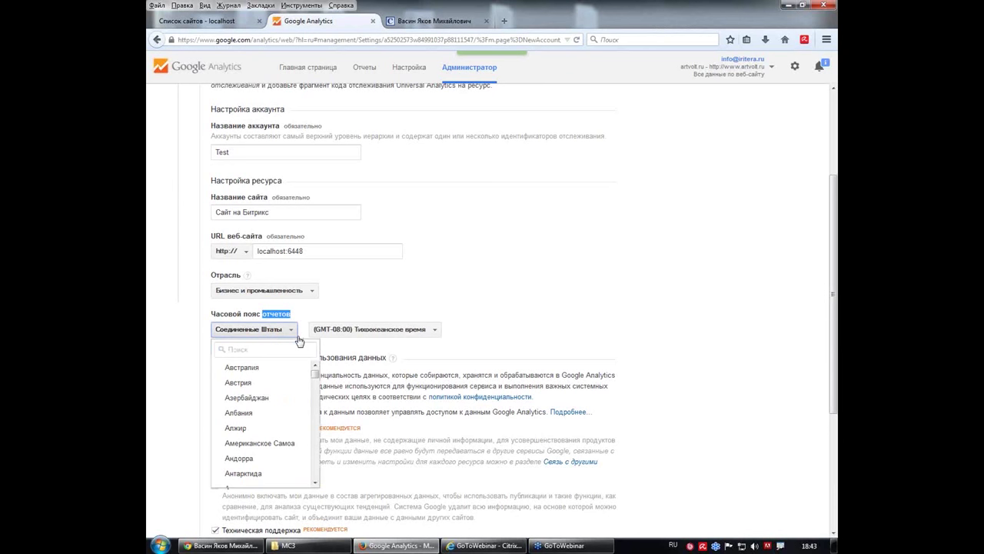
pyautogui.click(281, 350)
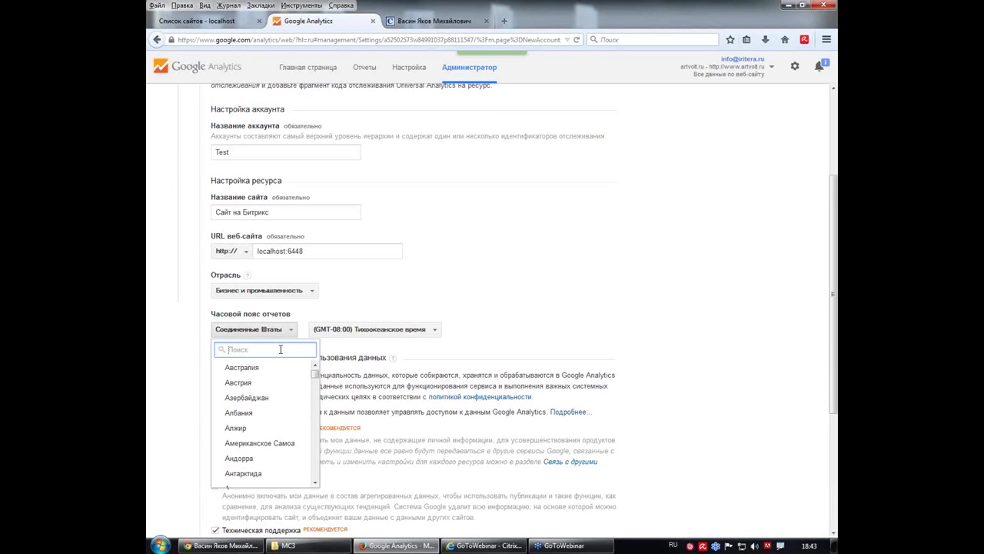
pyautogui.write('Ро')
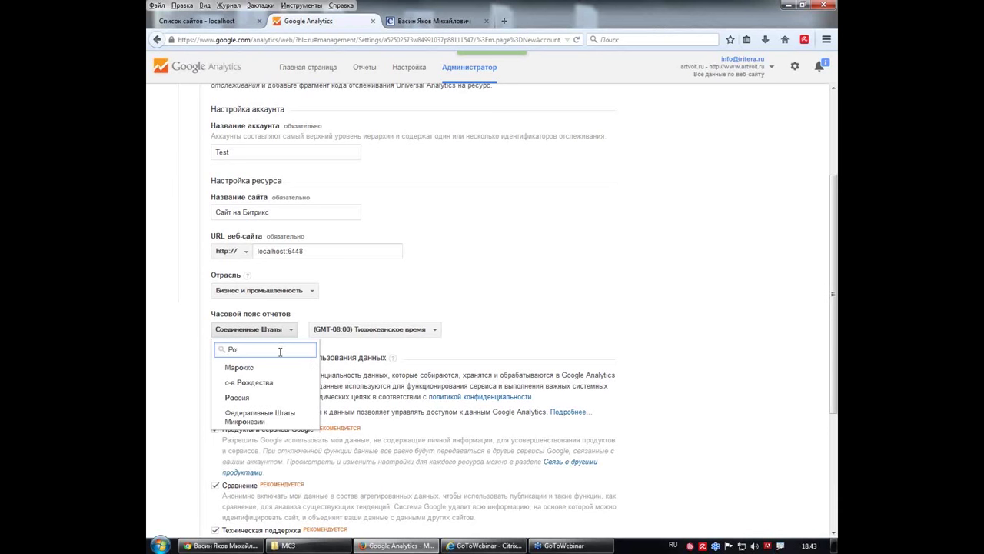
pyautogui.click(246, 398)
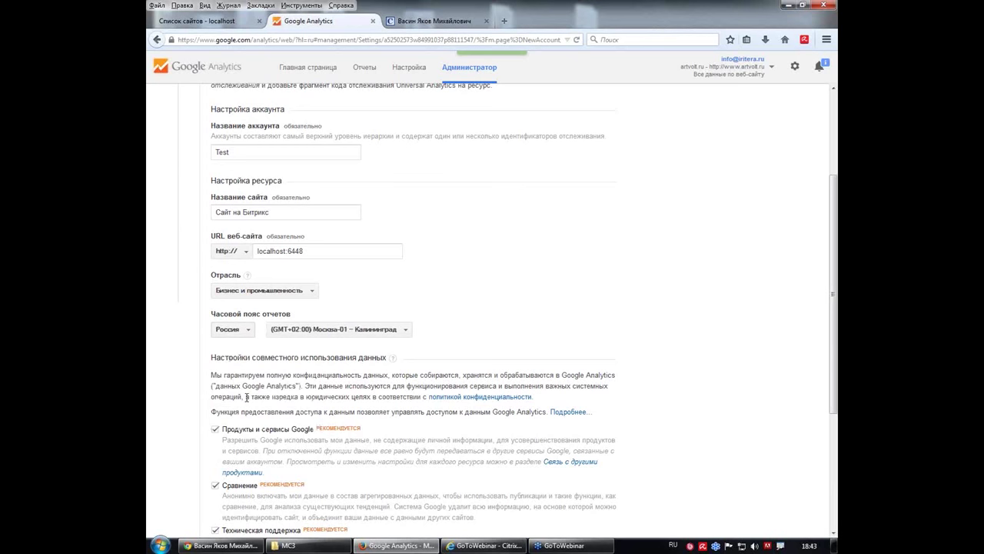
pyautogui.click(396, 332)
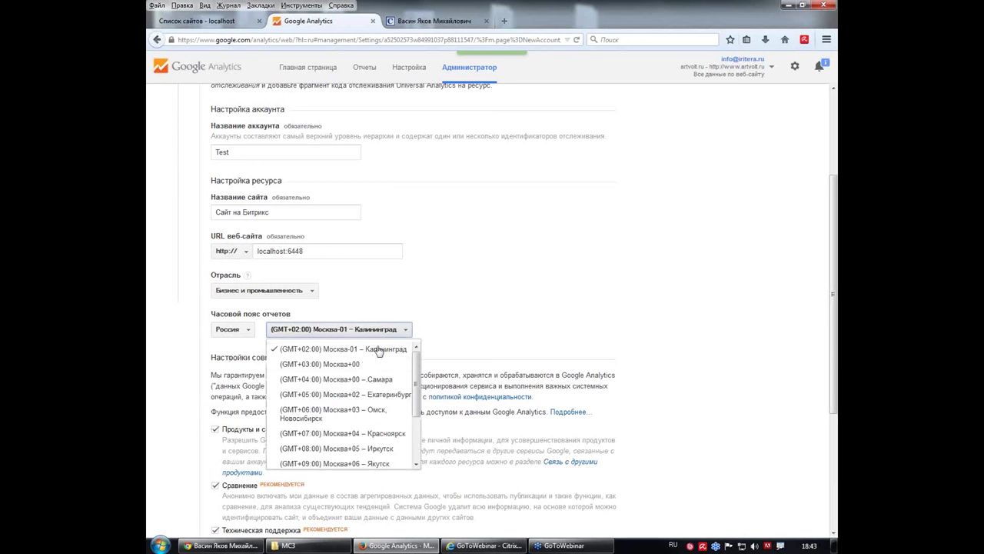
pyautogui.click(323, 364)
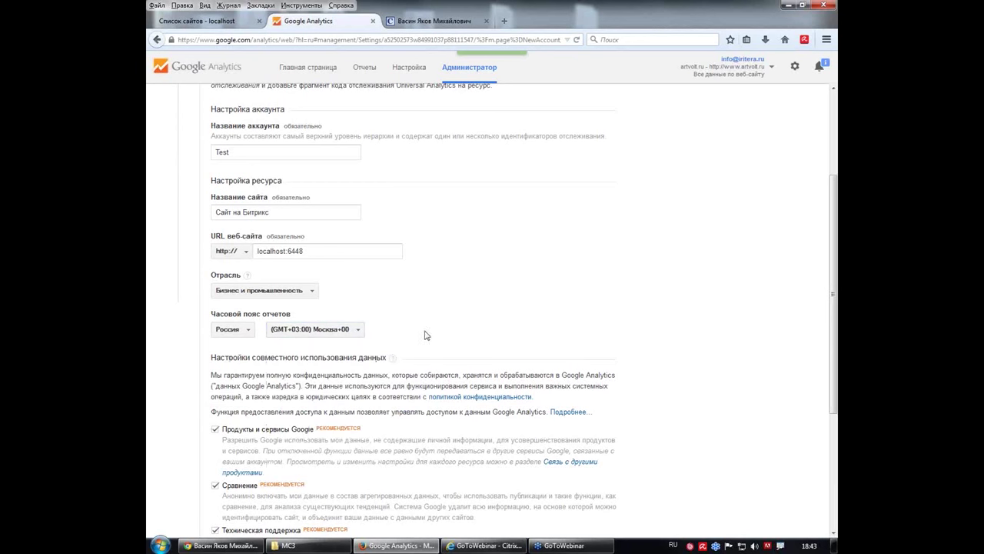
# Try to obtain the tracking ID for the new account, accepting the Google Analytics terms of service for "Россия".
pyautogui.scroll(-1, 471, 290)
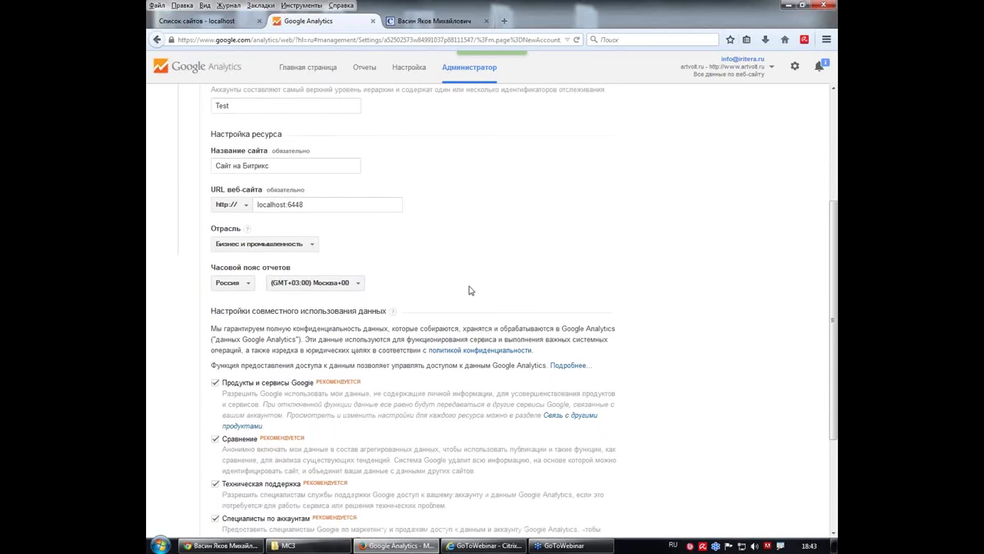
pyautogui.scroll(-3, 471, 291)
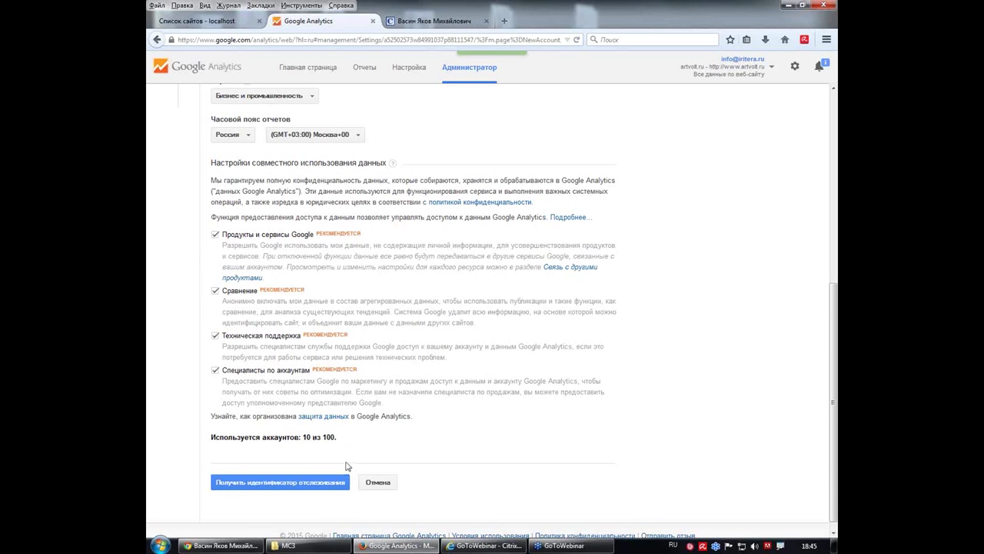
pyautogui.click(311, 489)
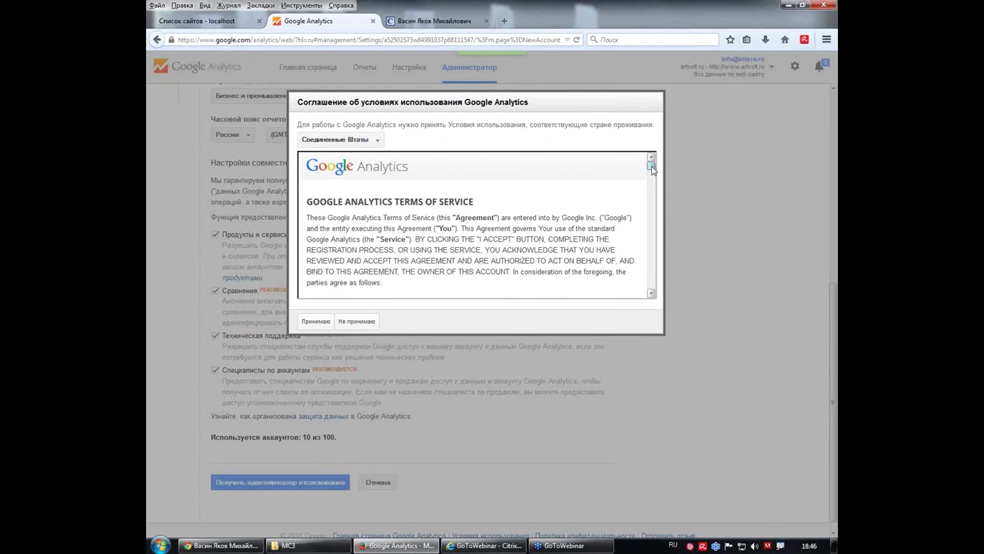
pyautogui.click(379, 143)
pyautogui.click(356, 156)
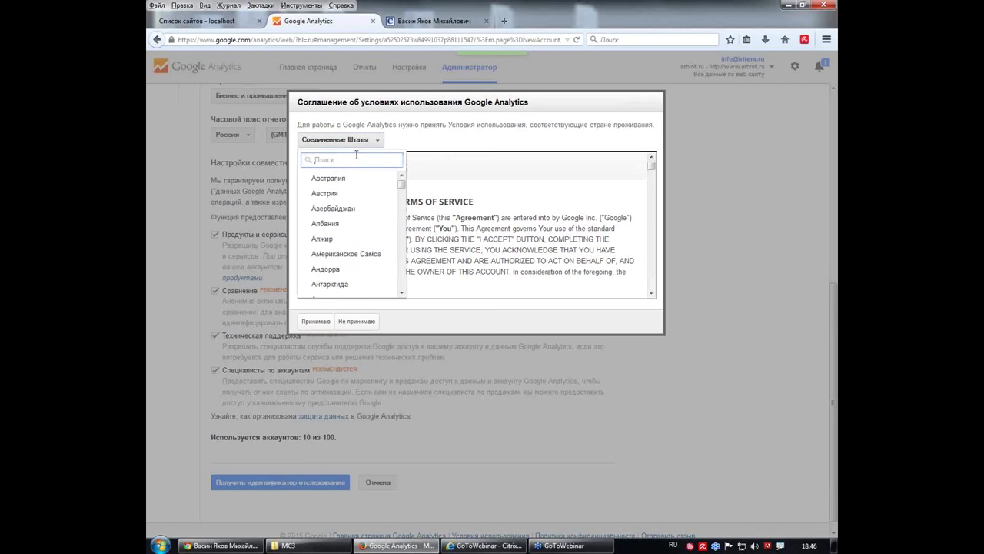
pyautogui.write('Ро')
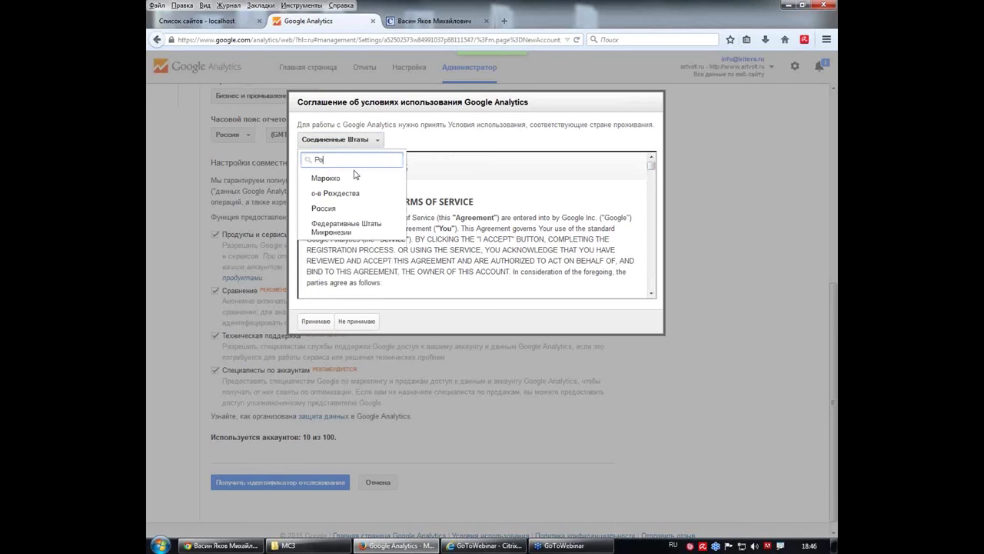
pyautogui.click(324, 207)
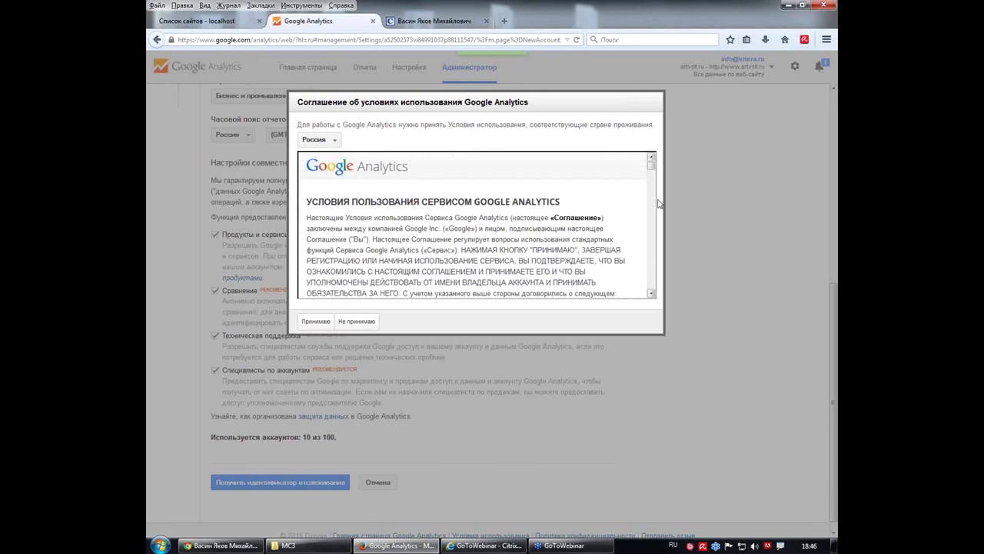
pyautogui.scroll(-5, 653, 202)
pyautogui.scroll(-10, 653, 202)
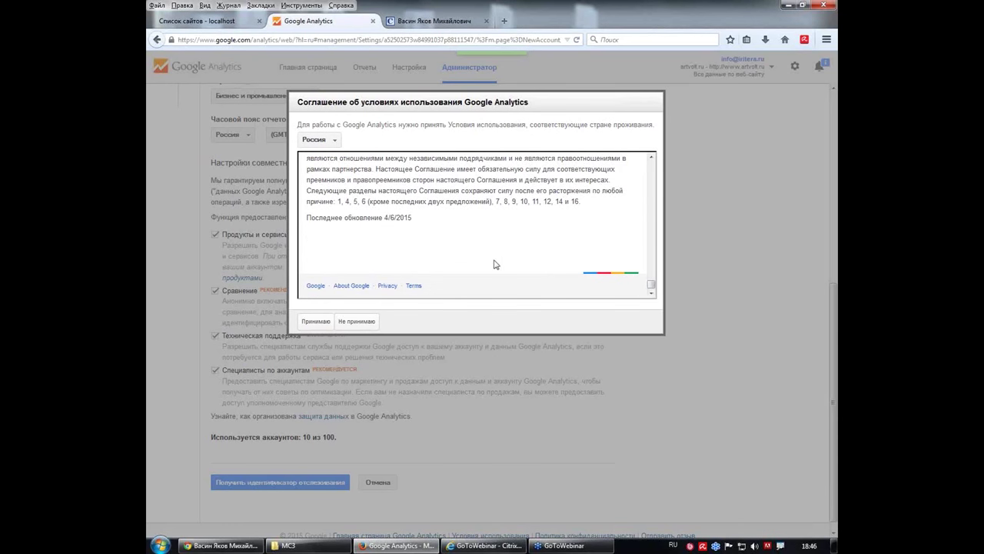
pyautogui.click(313, 323)
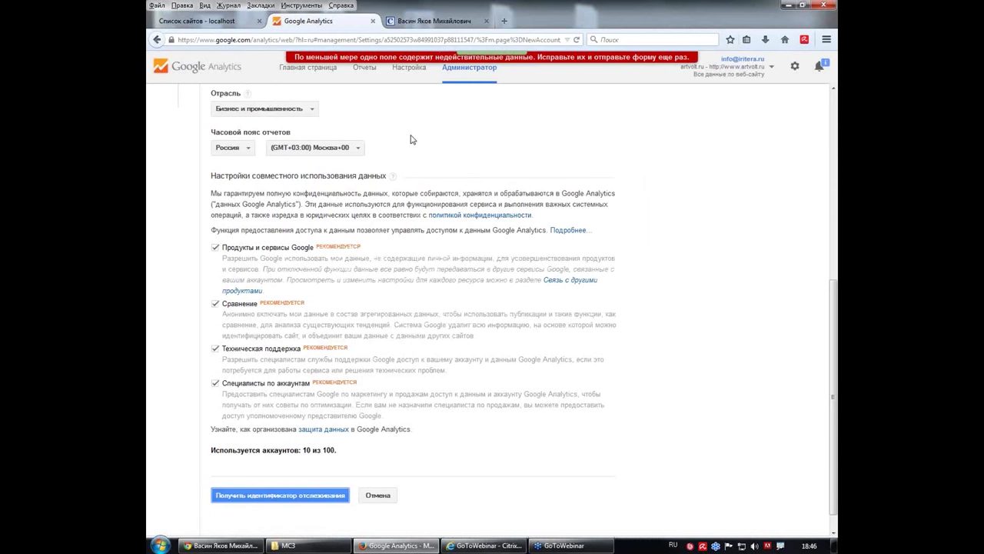
pyautogui.scroll(3, 410, 139)
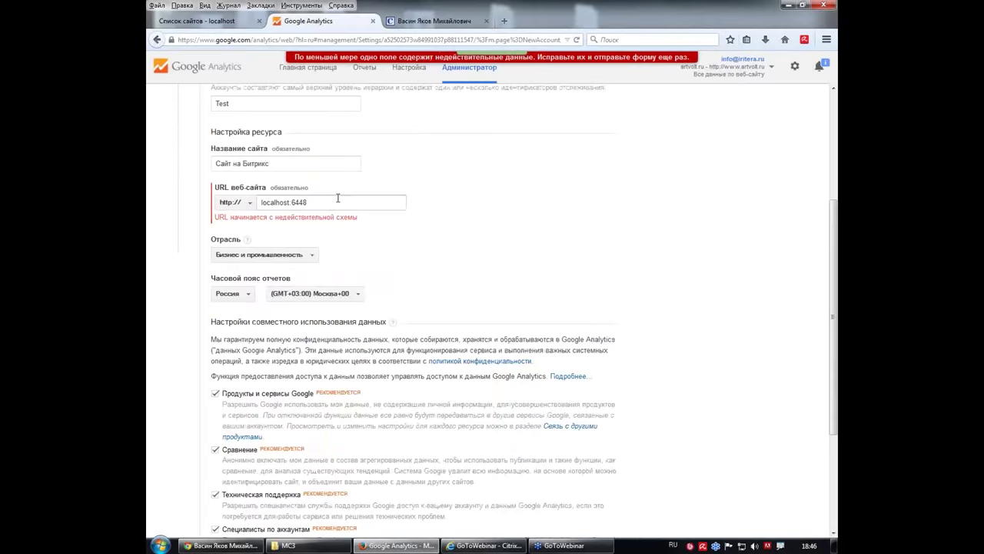
pyautogui.moveTo(311, 203); pyautogui.dragTo(238, 215)
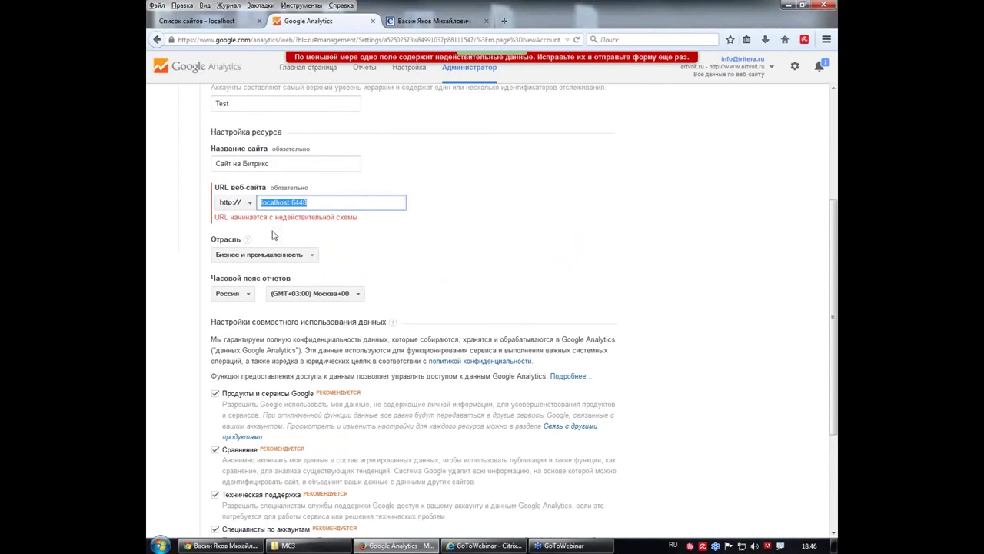
pyautogui.write('ц')
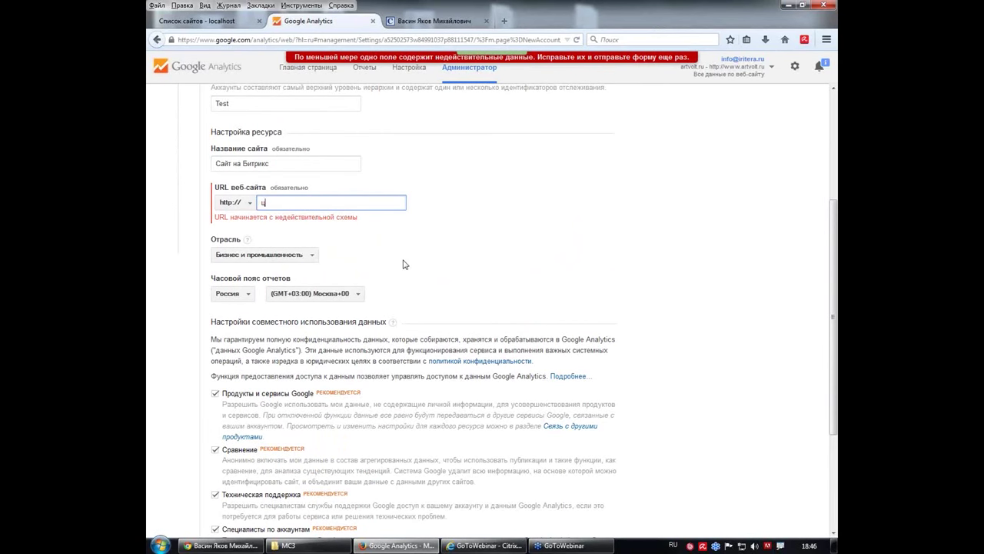
pyautogui.write('цц')
pyautogui.press('BackSpace')
pyautogui.press('BackSpace')
pyautogui.press('BackSpace')
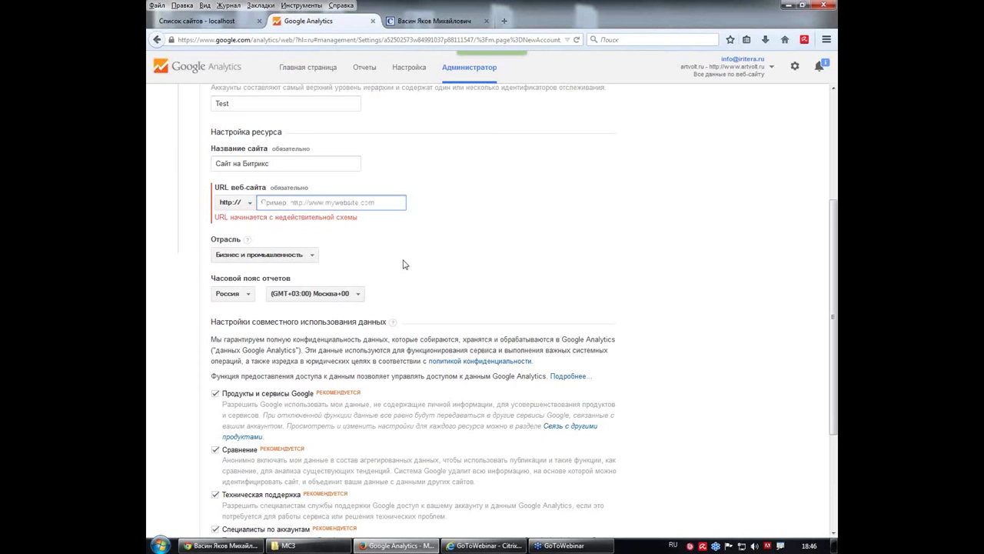
pyautogui.hotkey('alt', 'shift')
pyautogui.write('www')
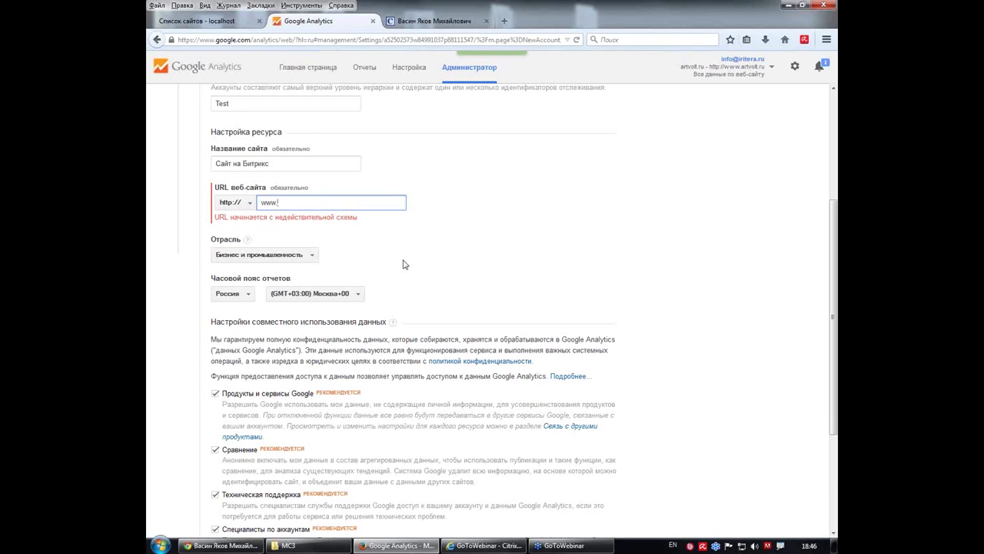
pyautogui.write('.artvolt.ru')
# Request the tracking ID again and accept the Google Analytics terms of service.
pyautogui.scroll(-3, 410, 265)
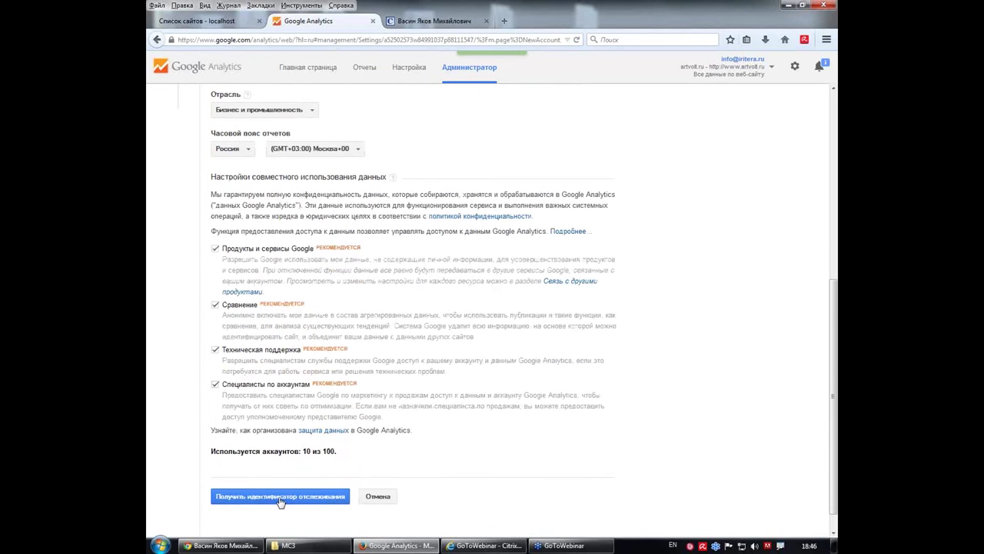
pyautogui.click(281, 498)
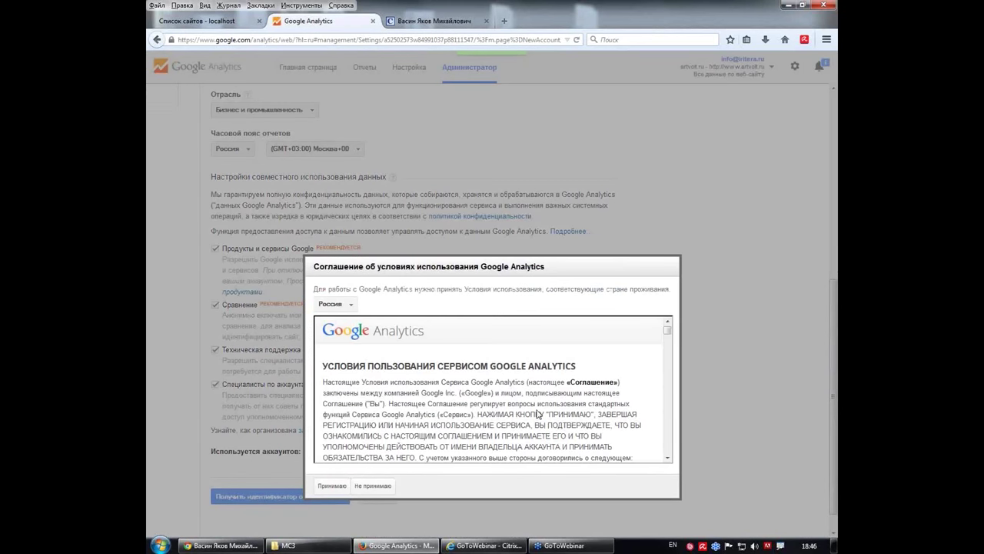
pyautogui.moveTo(450, 276); pyautogui.dragTo(432, 178)
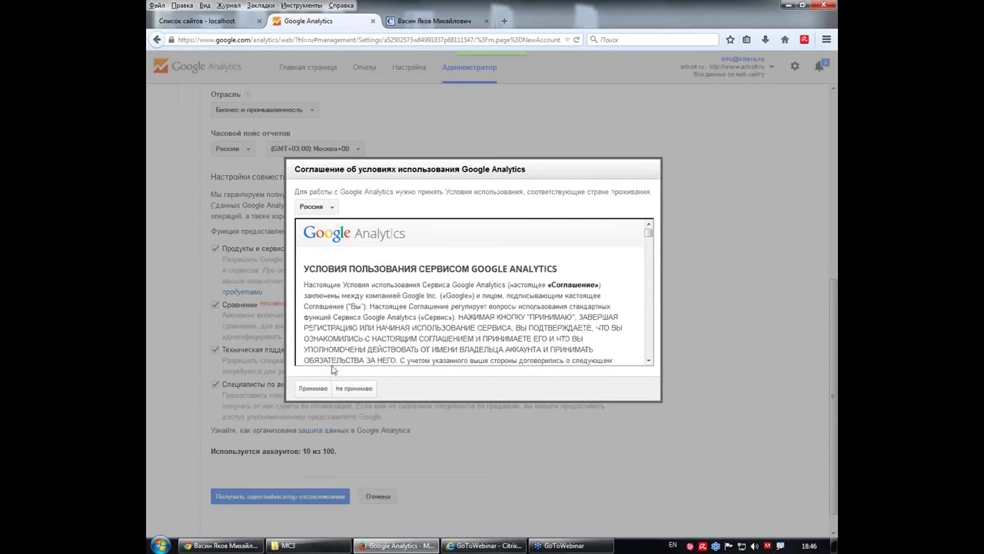
pyautogui.click(313, 388)
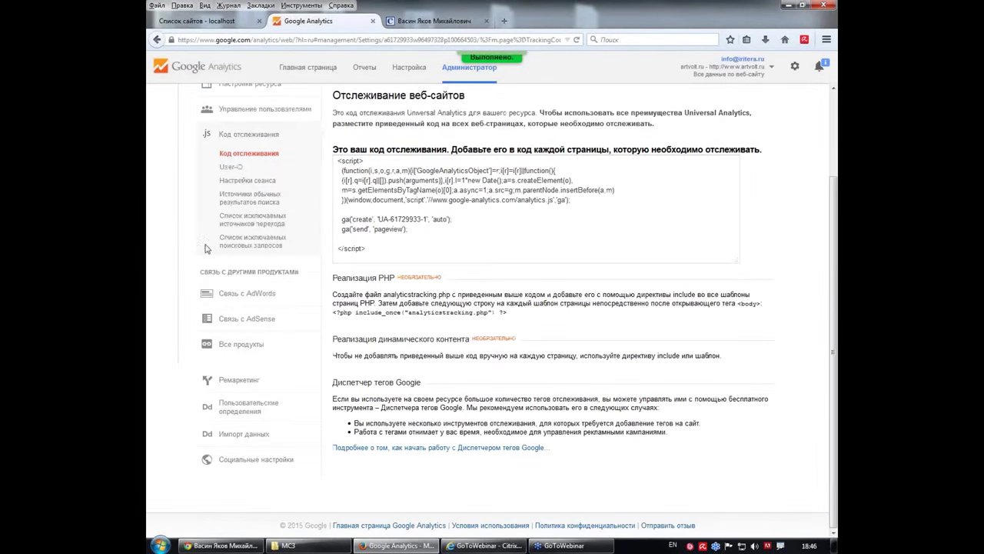
# Copy the full website tracking script from the tracking code page.
pyautogui.scroll(3, 313, 287)
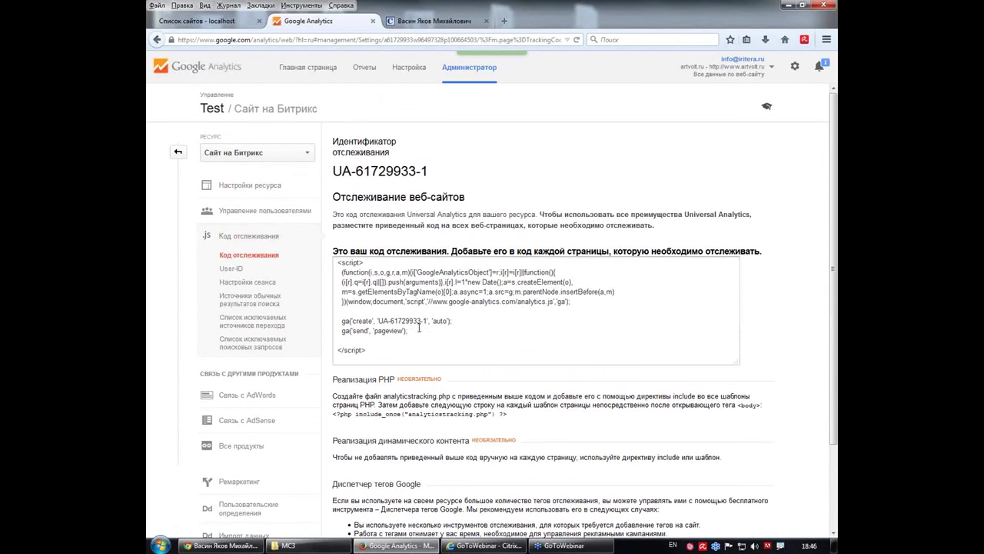
pyautogui.click(425, 349)
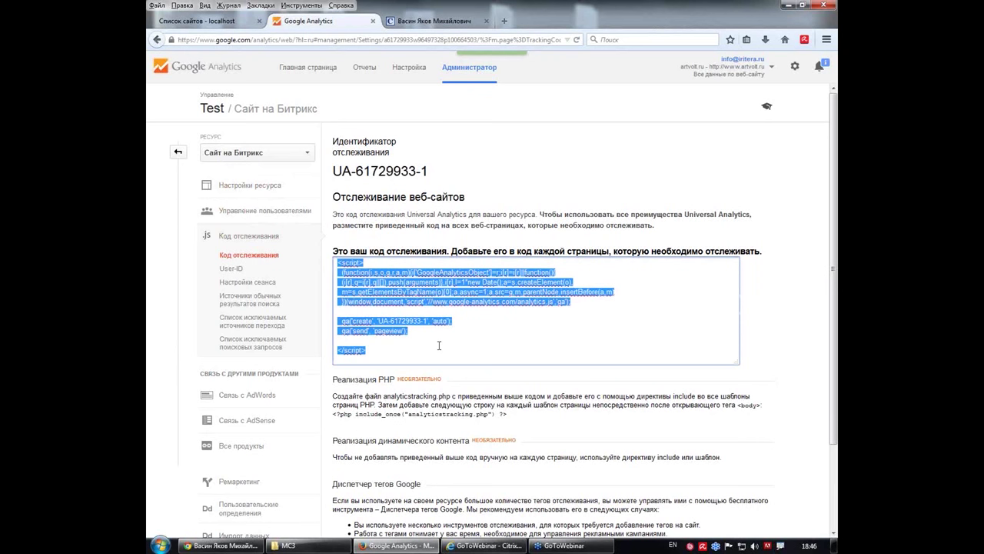
pyautogui.click(763, 322)
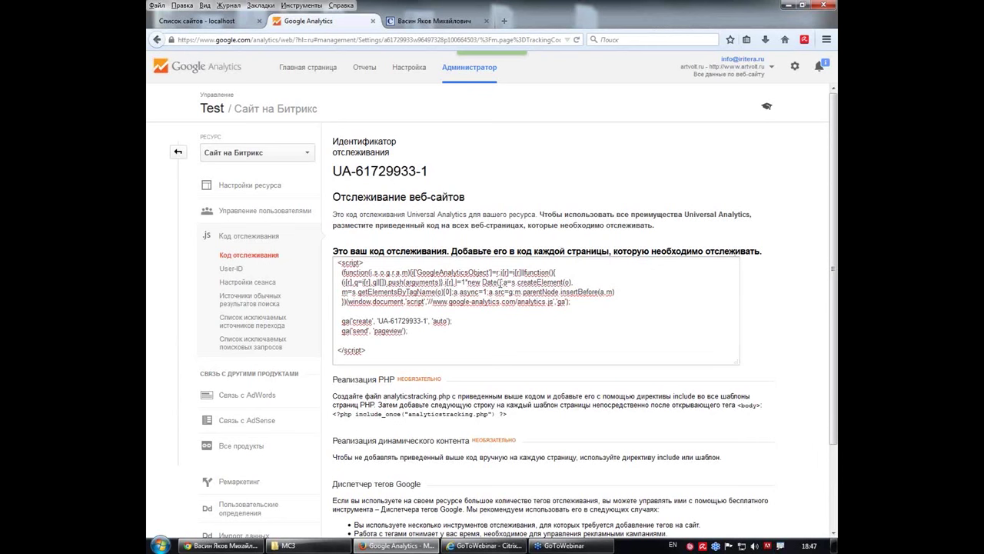
pyautogui.click(376, 350)
pyautogui.rightClick(389, 290)
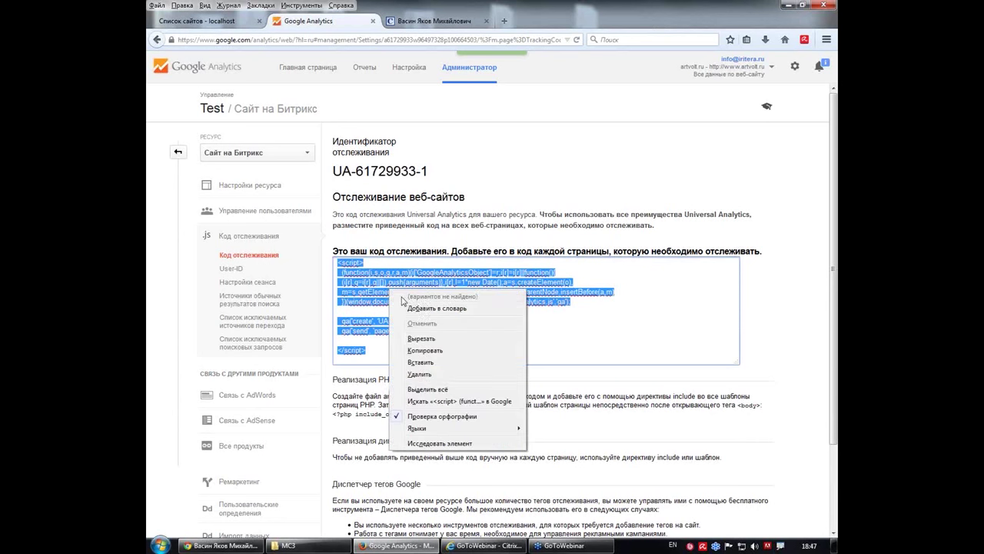
pyautogui.click(445, 352)
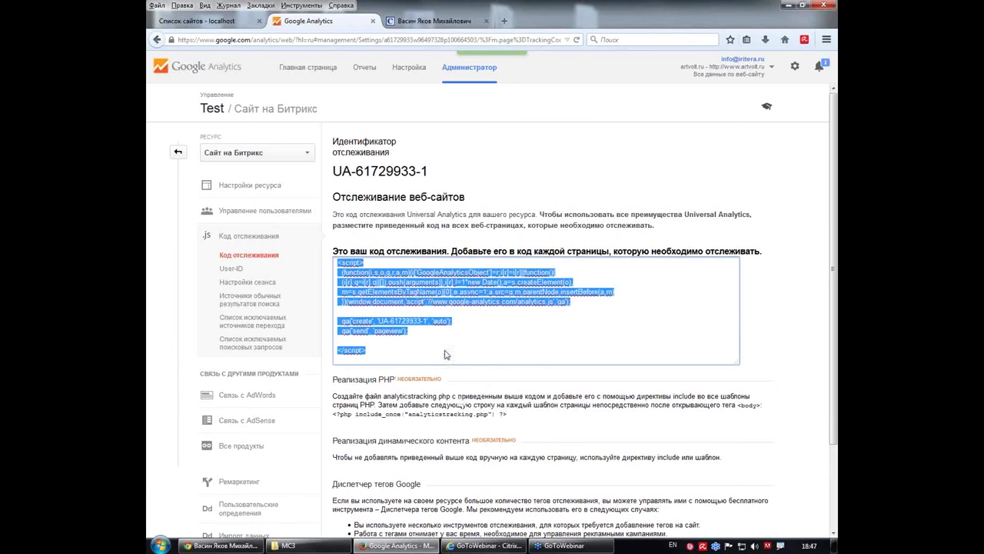
# Switch to Notepad++ and paste the copied tracking script into a new document.
pyautogui.click(160, 545)
pyautogui.click(223, 318)
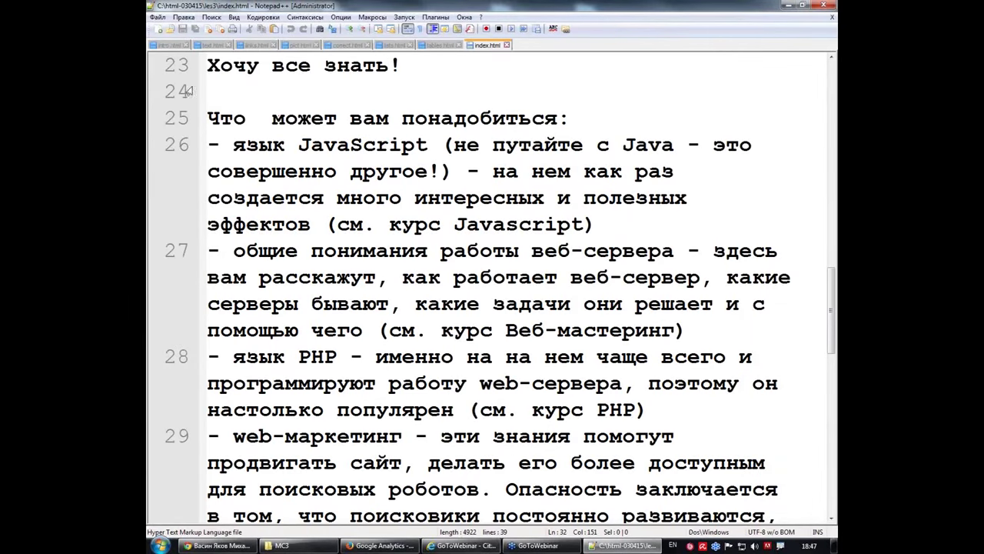
pyautogui.click(159, 30)
pyautogui.rightClick(441, 68)
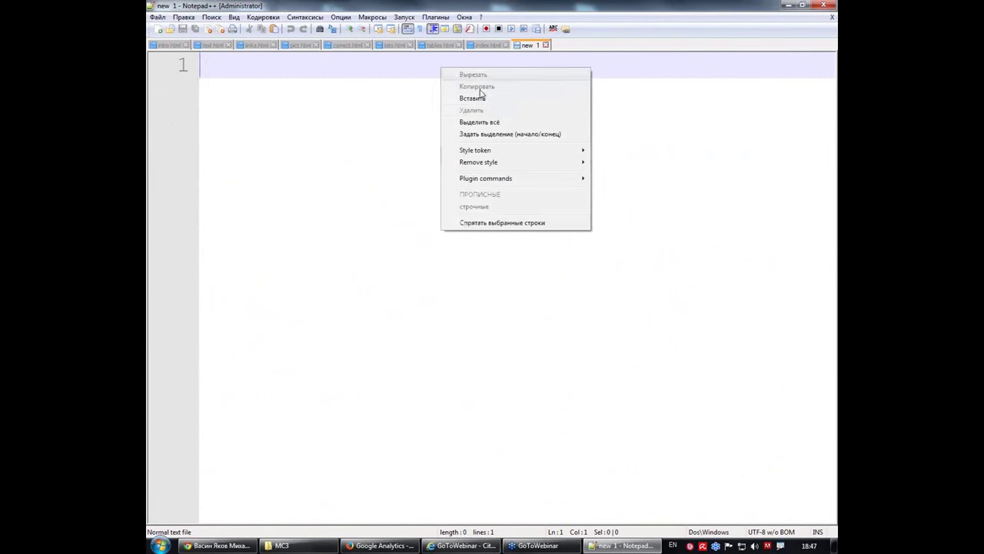
pyautogui.click(500, 100)
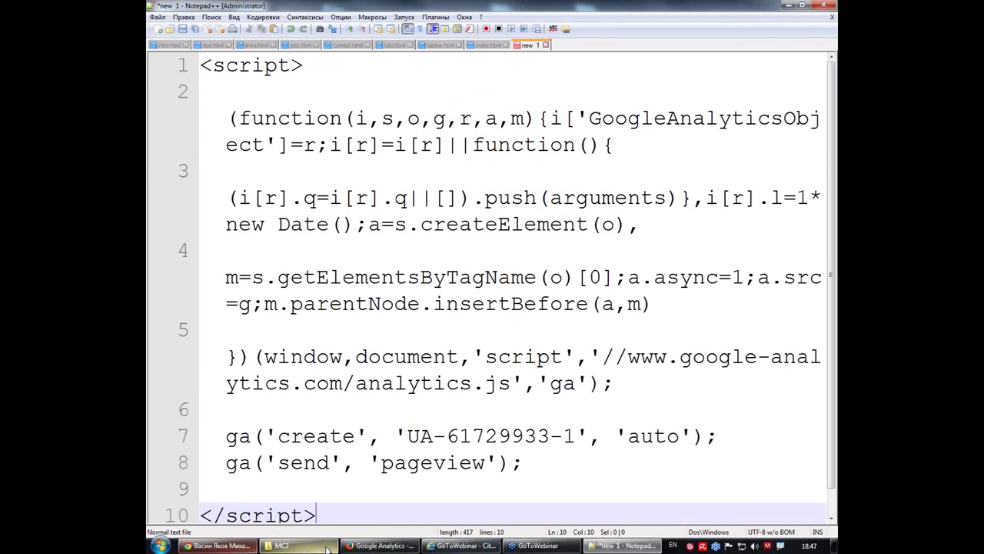
# Return to Google Analytics in the browser and examine the PHP implementation instructions below the tracking code.
pyautogui.click(383, 545)
pyautogui.click(785, 340)
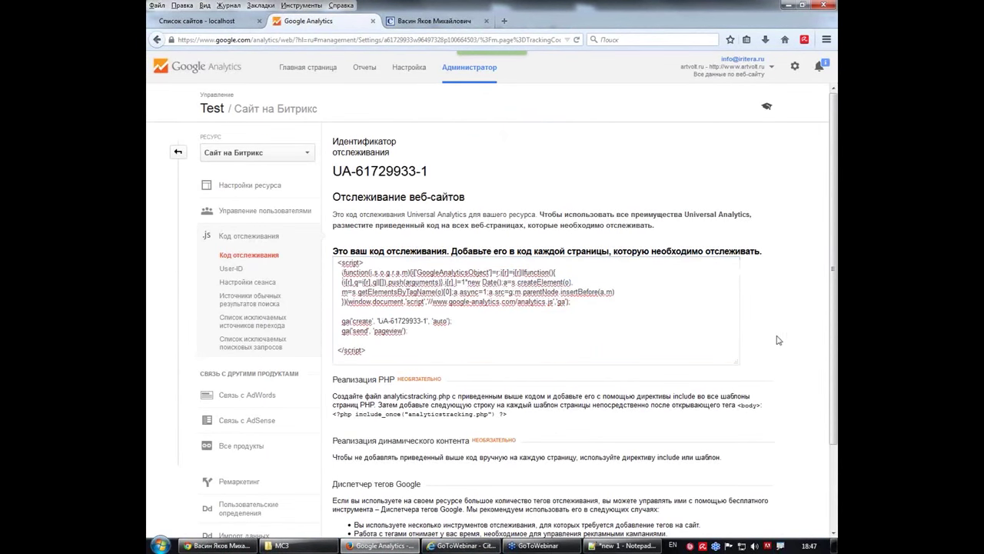
pyautogui.scroll(-3, 692, 308)
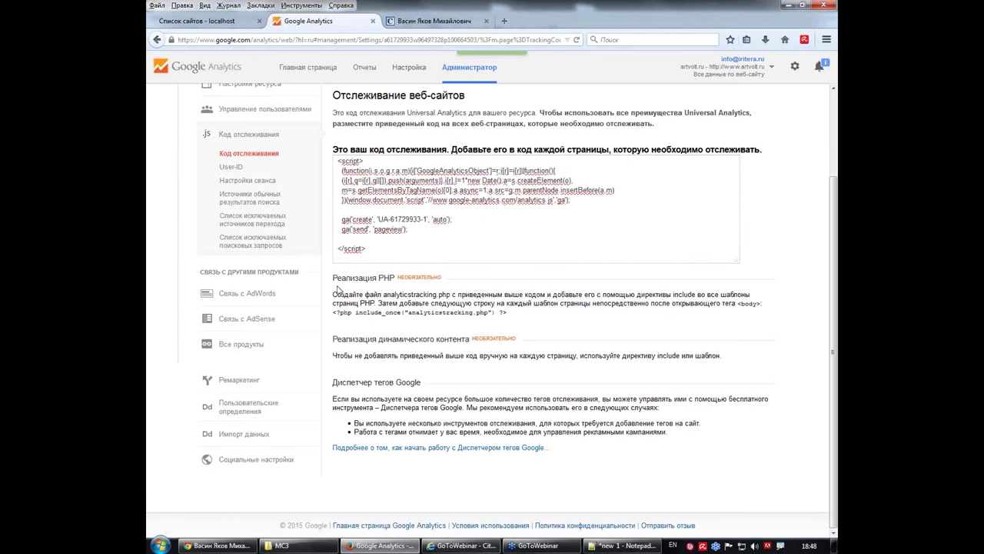
# Read the optional PHP implementation text, focusing on the analyticstracking.php file and the include_once line for page templates.
pyautogui.moveTo(332, 294); pyautogui.dragTo(531, 321)
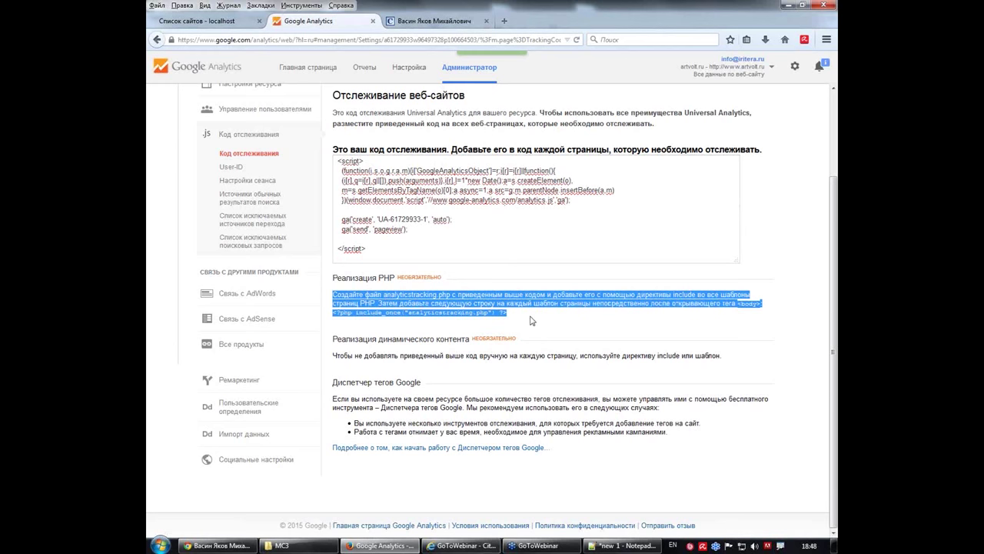
pyautogui.click(531, 320)
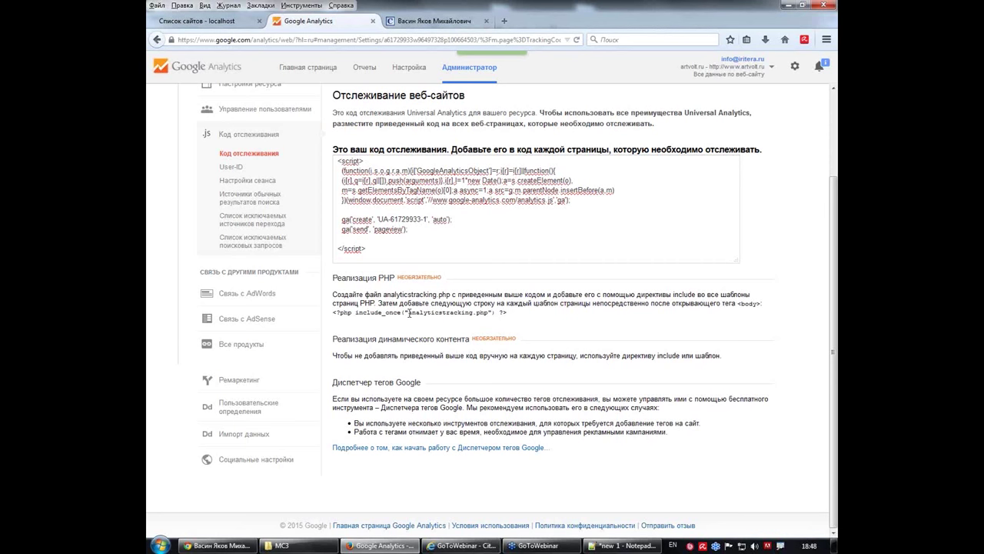
pyautogui.moveTo(408, 313); pyautogui.dragTo(488, 314)
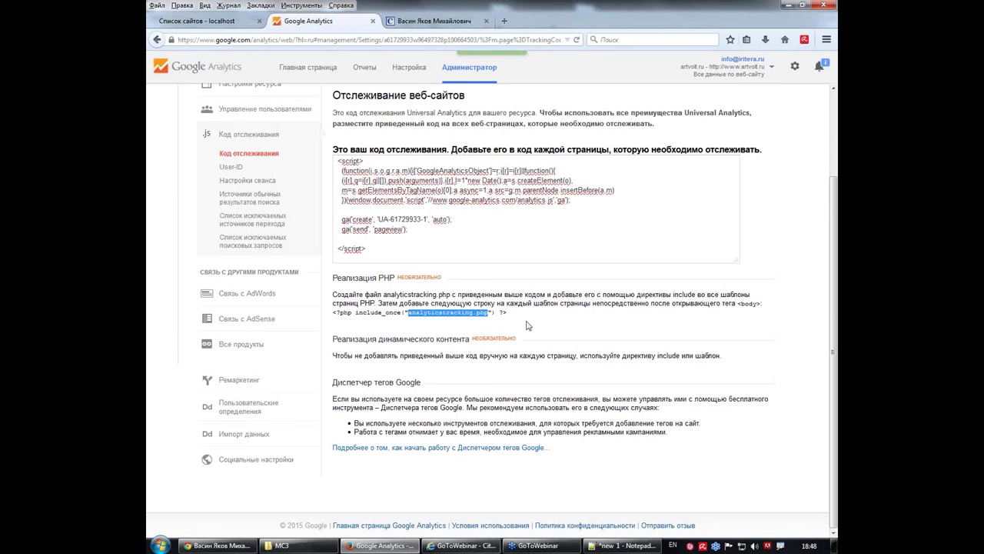
pyautogui.click(545, 319)
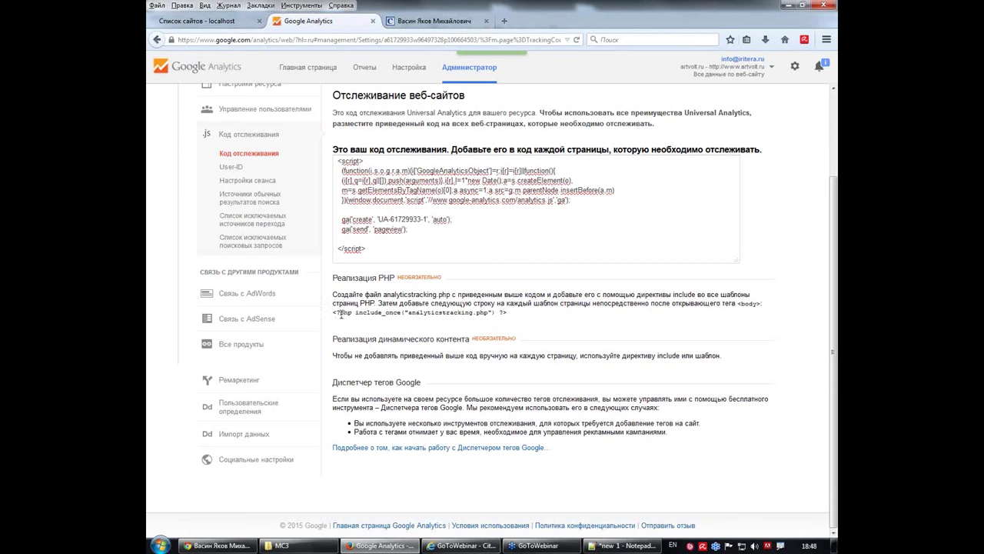
pyautogui.moveTo(339, 312); pyautogui.dragTo(487, 312)
pyautogui.moveTo(761, 303); pyautogui.dragTo(738, 308)
pyautogui.click(742, 310)
pyautogui.moveTo(333, 312); pyautogui.dragTo(493, 312)
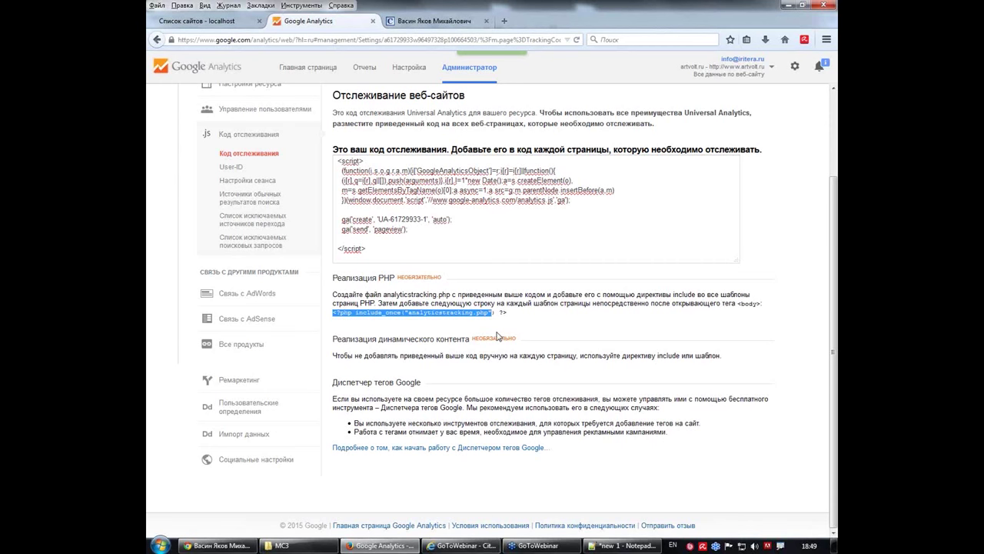
pyautogui.click(489, 325)
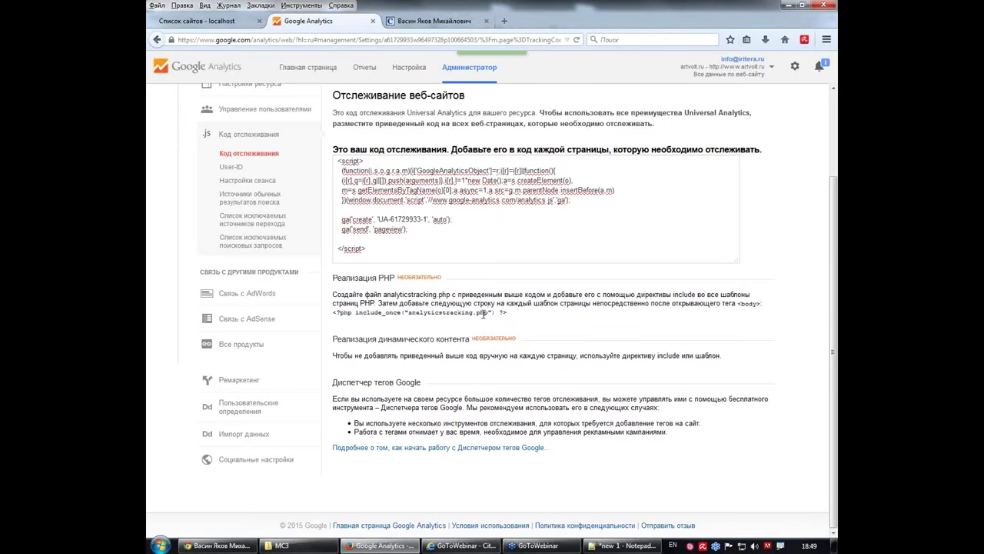
# Check the script saved in Notepad++ and return to the browser to review the tracking code and tracking ID.
pyautogui.click(633, 548)
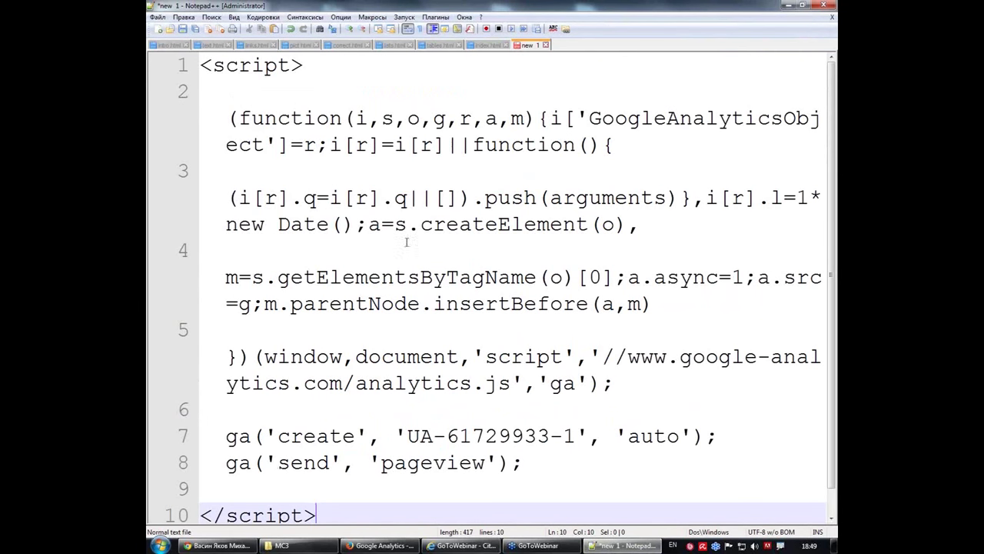
pyautogui.moveTo(376, 548)
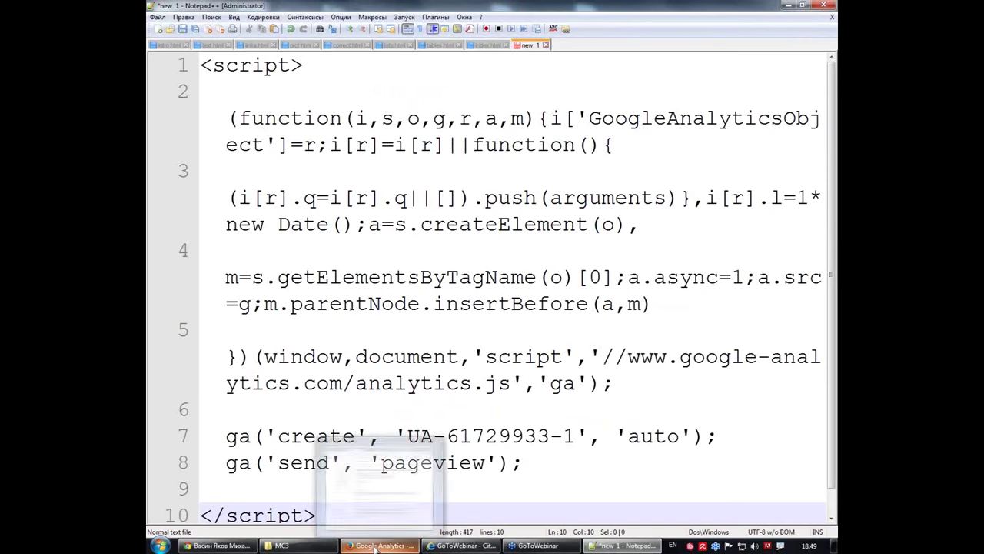
pyautogui.click(375, 547)
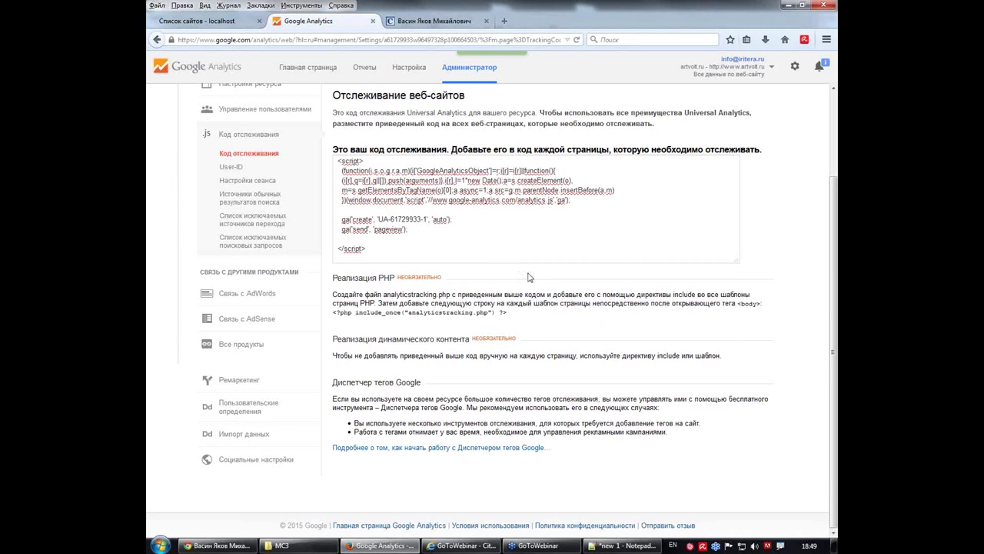
pyautogui.click(494, 217)
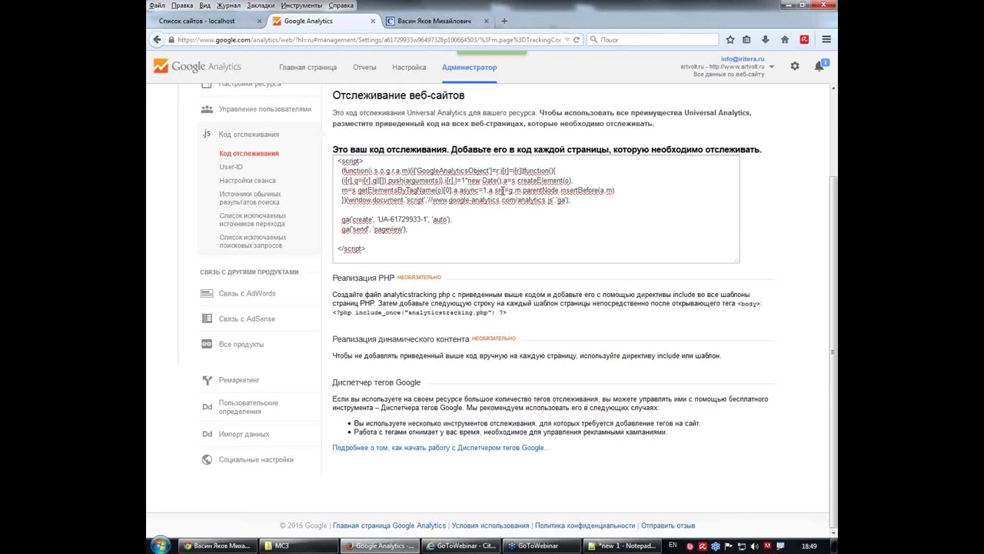
pyautogui.scroll(1, 754, 192)
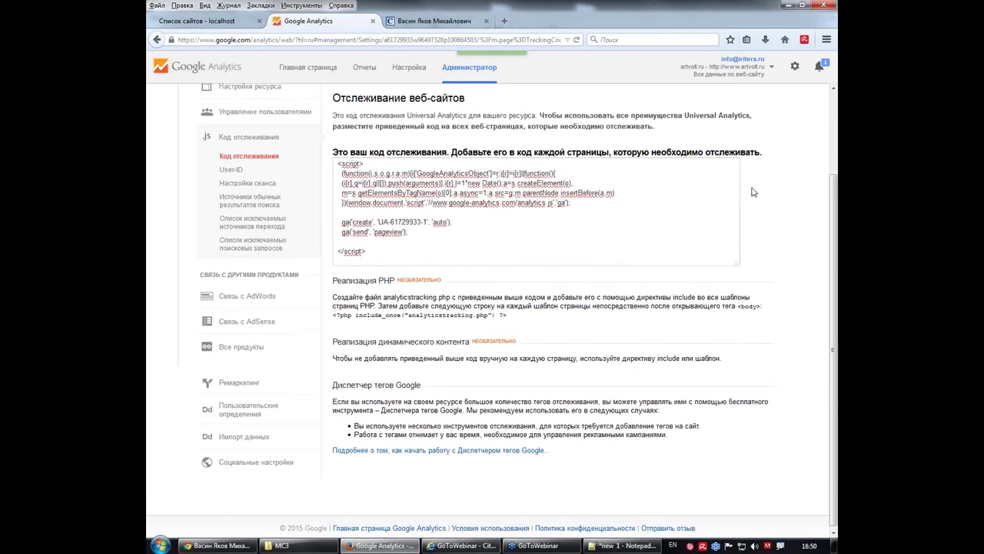
pyautogui.scroll(1, 754, 192)
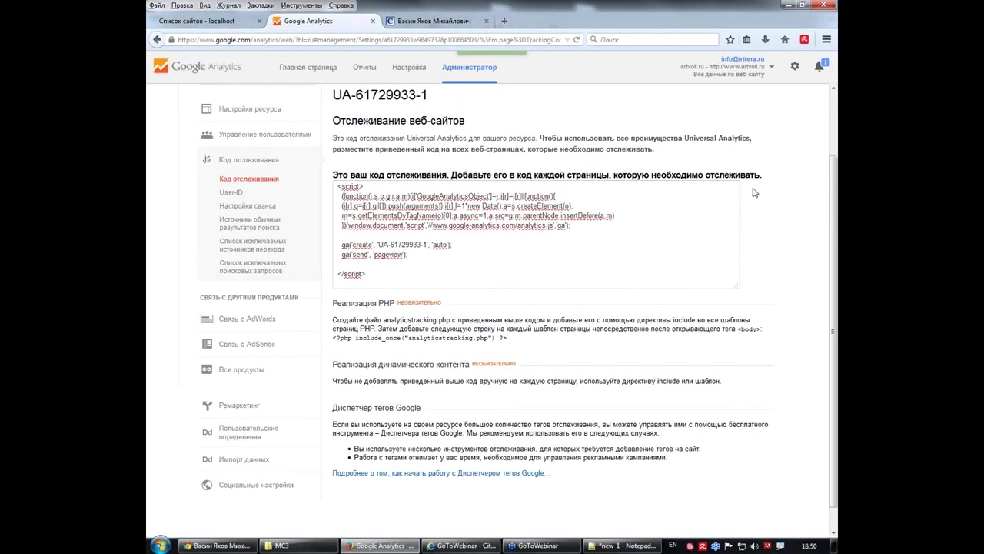
pyautogui.scroll(1, 754, 185)
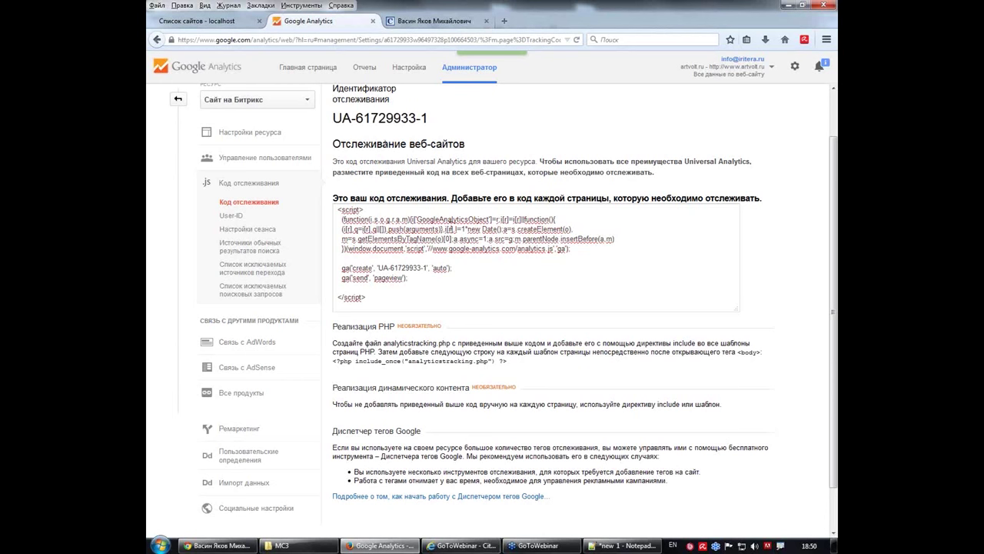
# Look at the Notepad++ window again, then examine the analyticstracking.php file name in the PHP include line.
pyautogui.moveTo(631, 542)
pyautogui.click(616, 517)
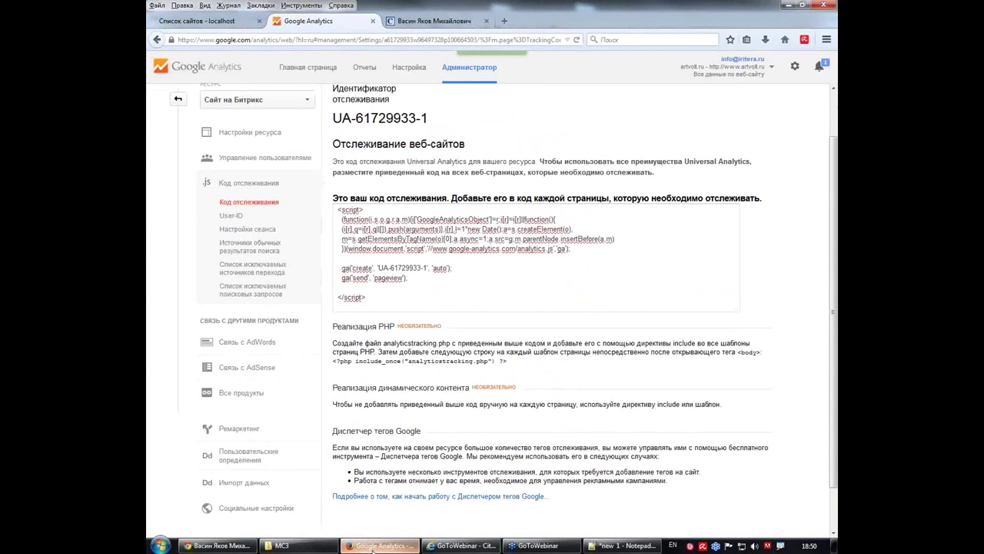
pyautogui.click(380, 545)
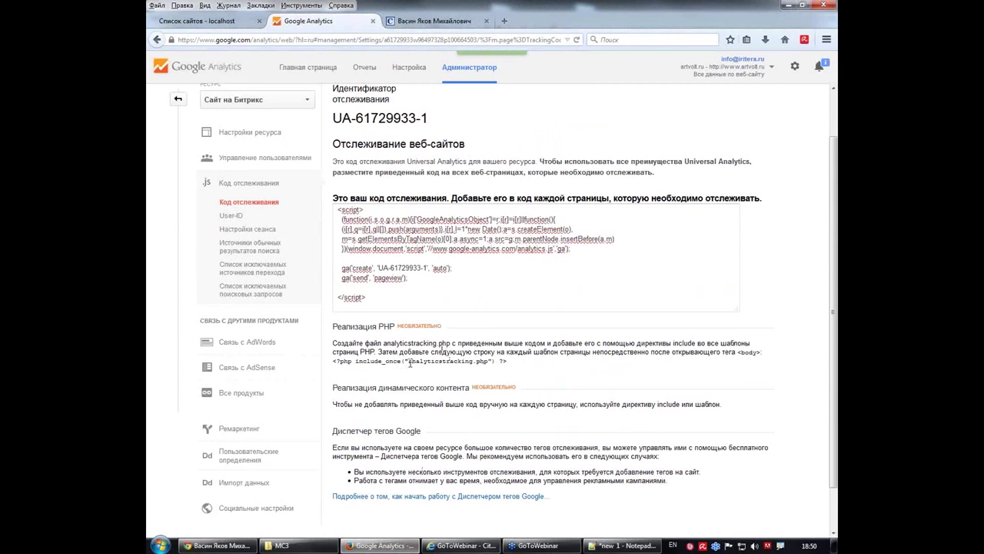
pyautogui.moveTo(409, 361); pyautogui.dragTo(485, 367)
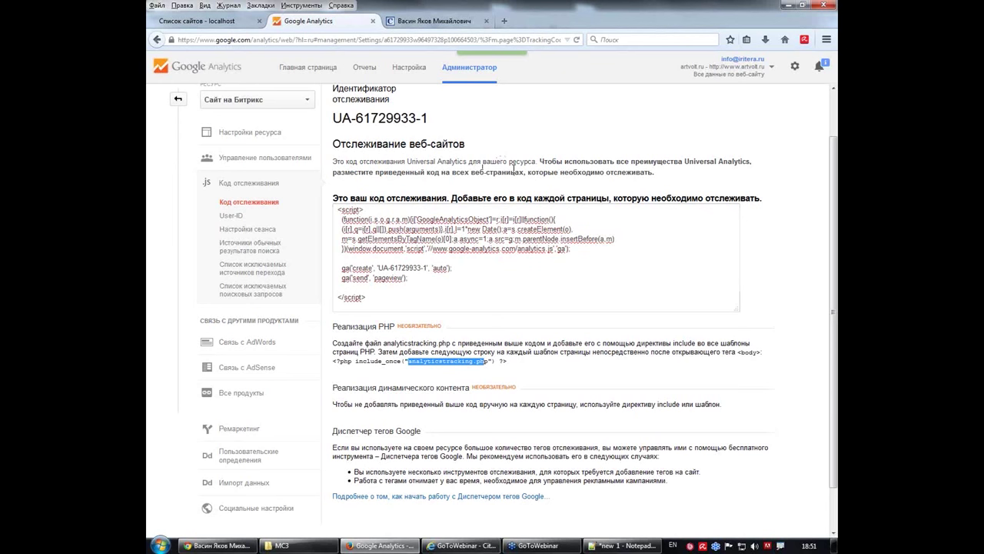
pyautogui.click(777, 308)
pyautogui.scroll(-1, 648, 275)
pyautogui.scroll(1, 539, 254)
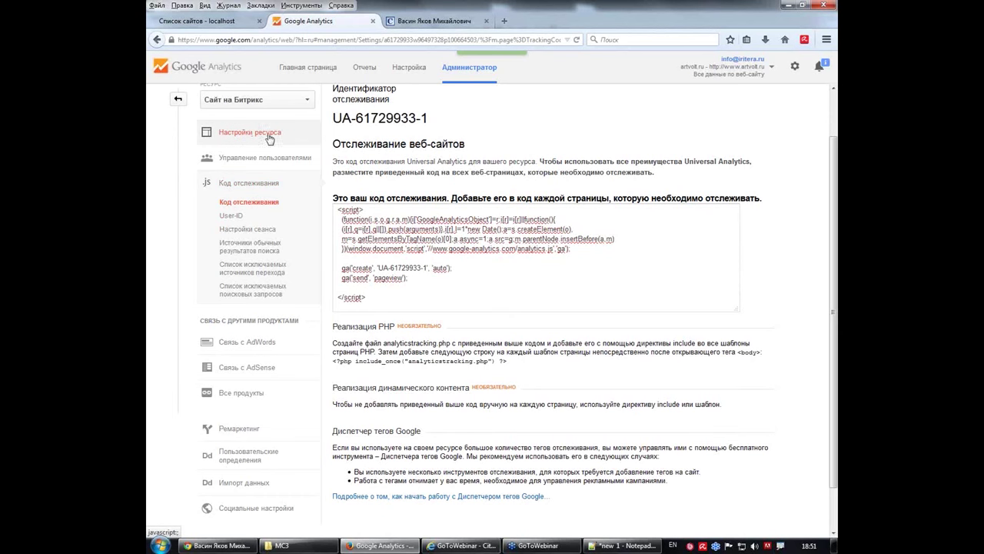
# Open the property settings and enable both the advertiser features and the demographic and interest category reports.
pyautogui.click(243, 137)
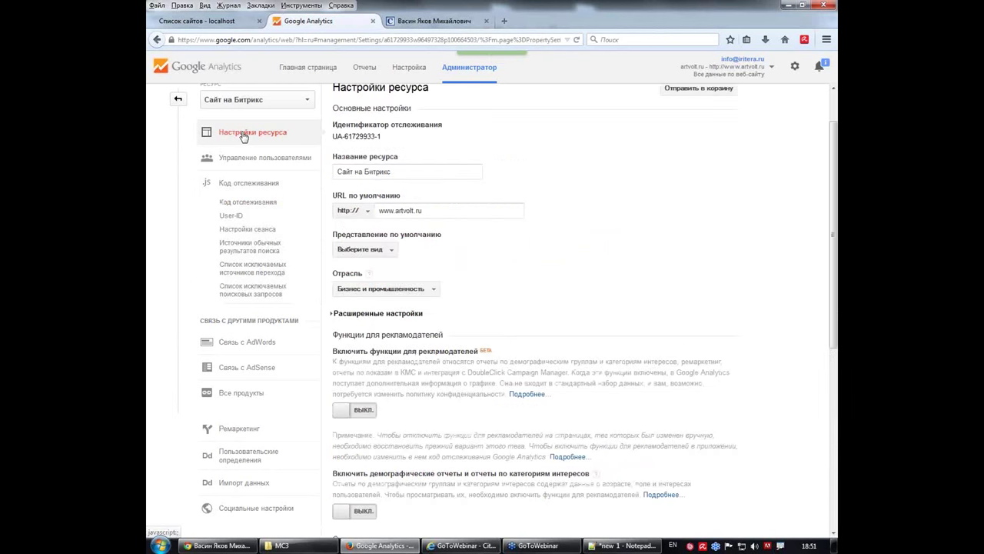
pyautogui.scroll(-4, 578, 295)
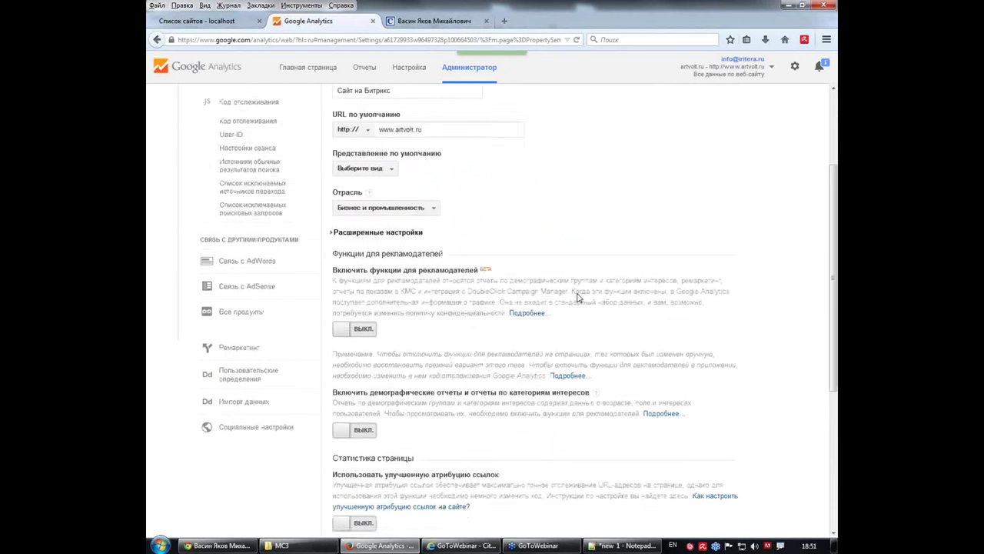
pyautogui.scroll(-1, 578, 297)
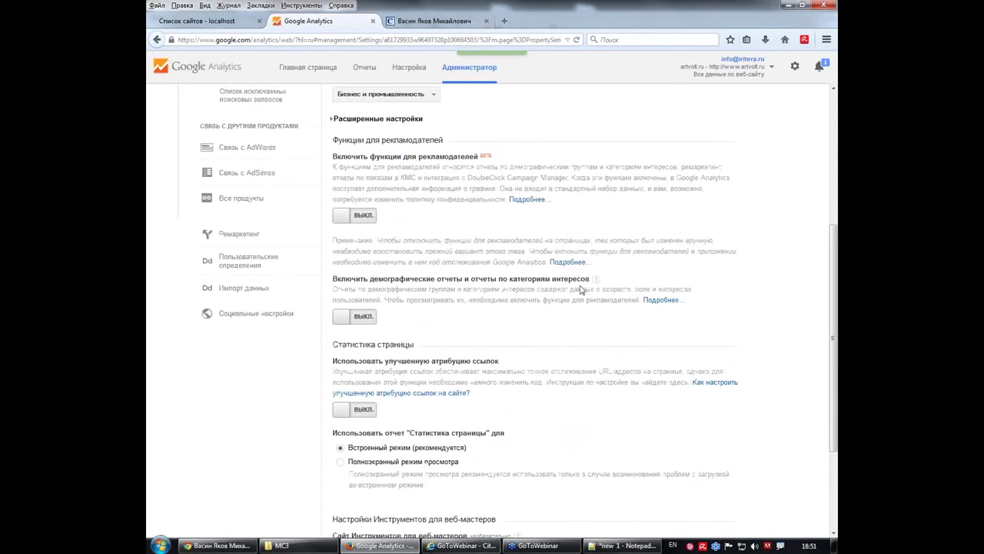
pyautogui.click(366, 218)
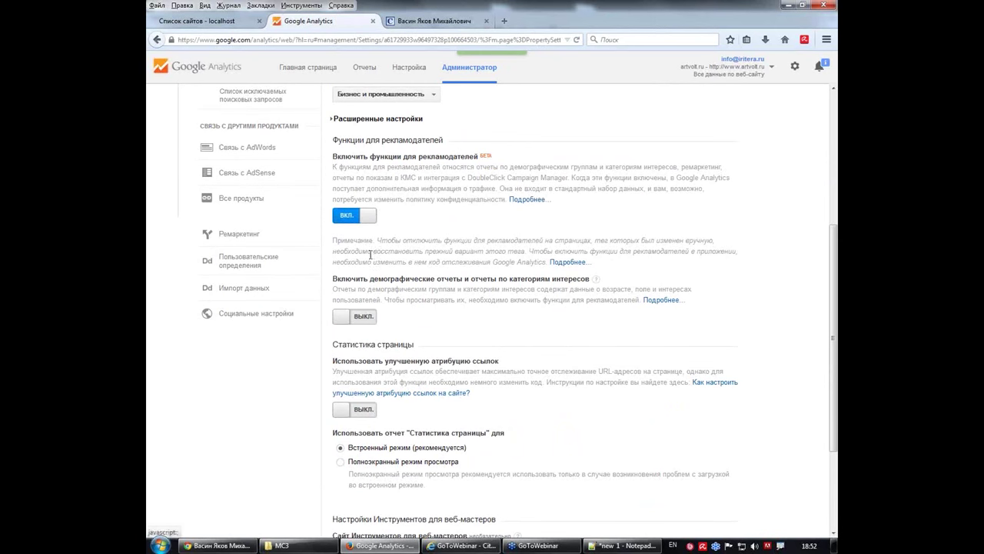
pyautogui.click(362, 323)
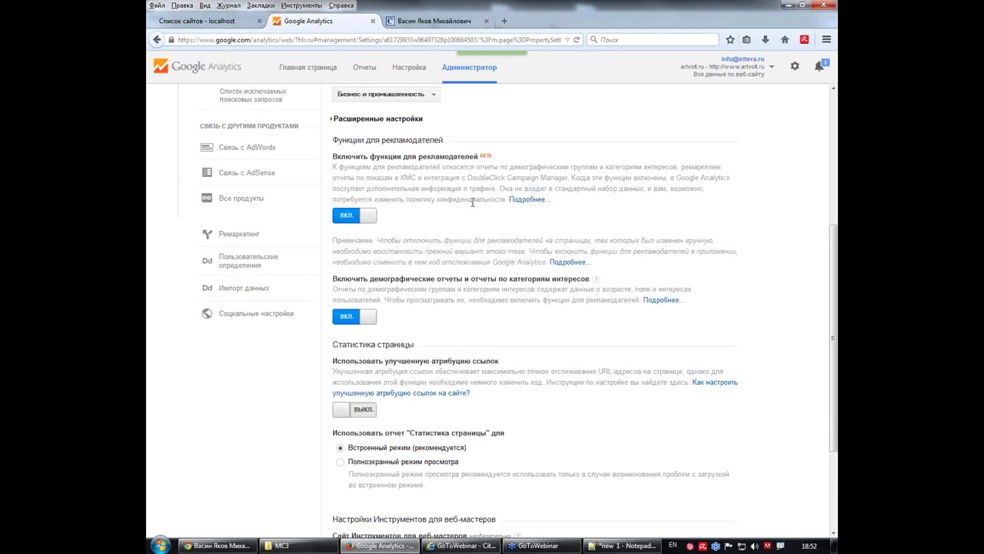
# Turn off the advertiser features, agree to disabling them, and save the property settings.
pyautogui.click(374, 217)
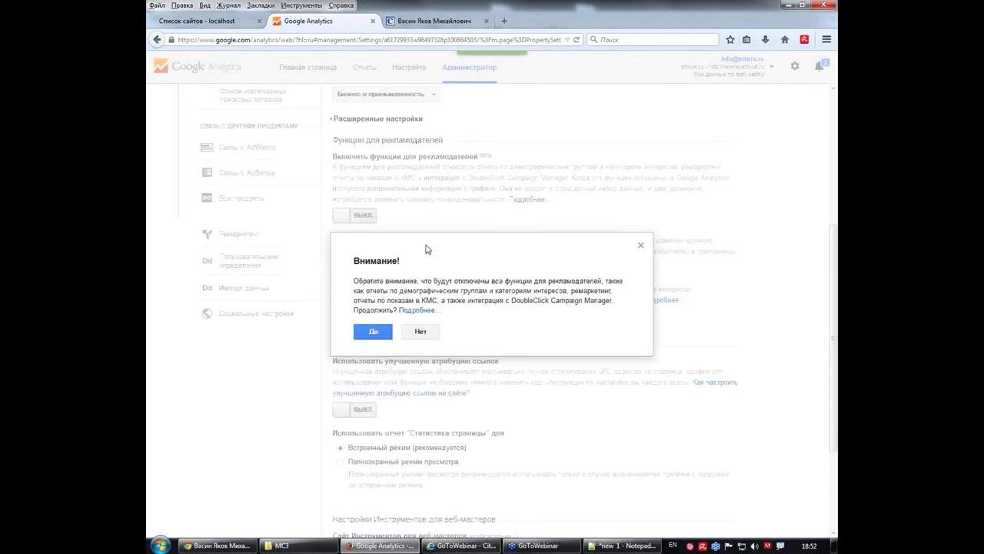
pyautogui.click(376, 332)
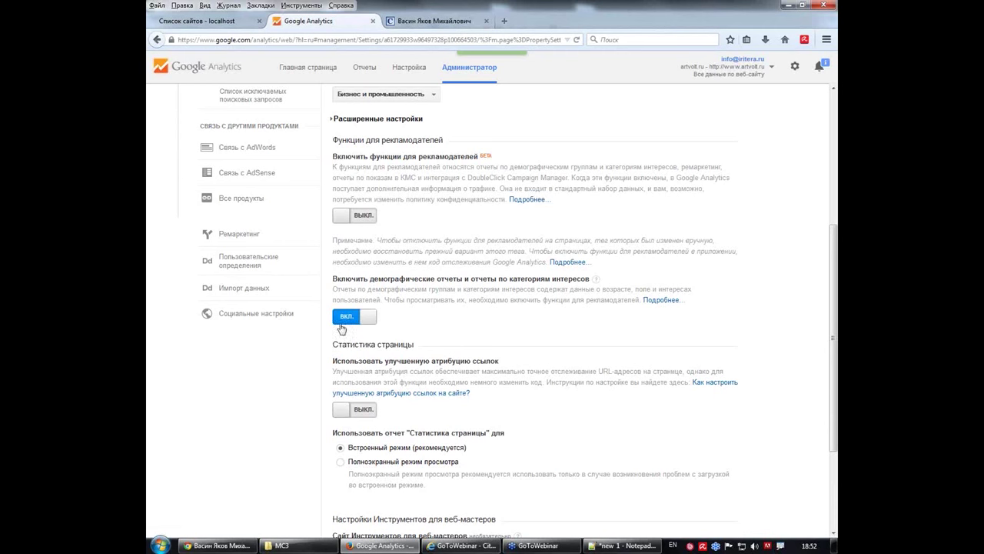
pyautogui.scroll(-1, 432, 325)
pyautogui.scroll(-3, 432, 325)
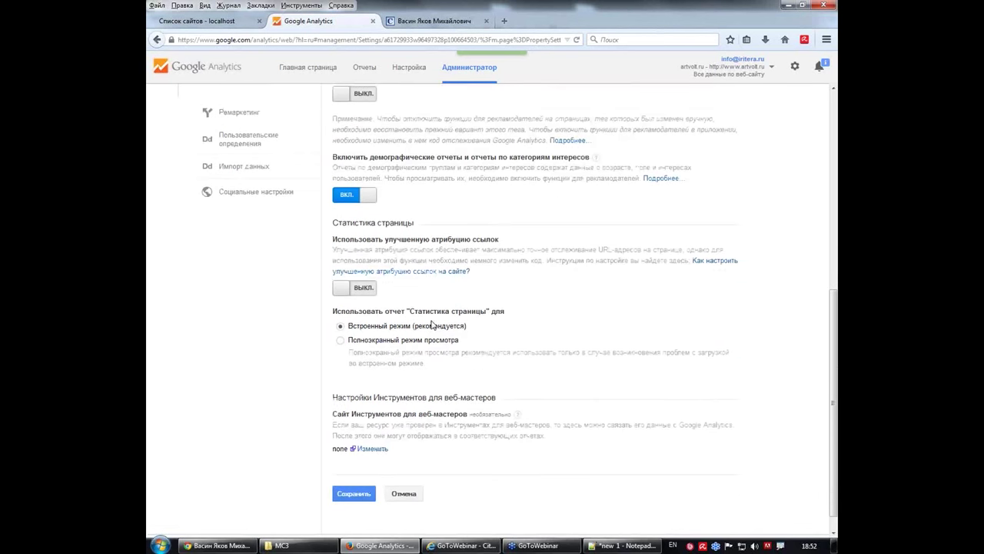
pyautogui.click(363, 492)
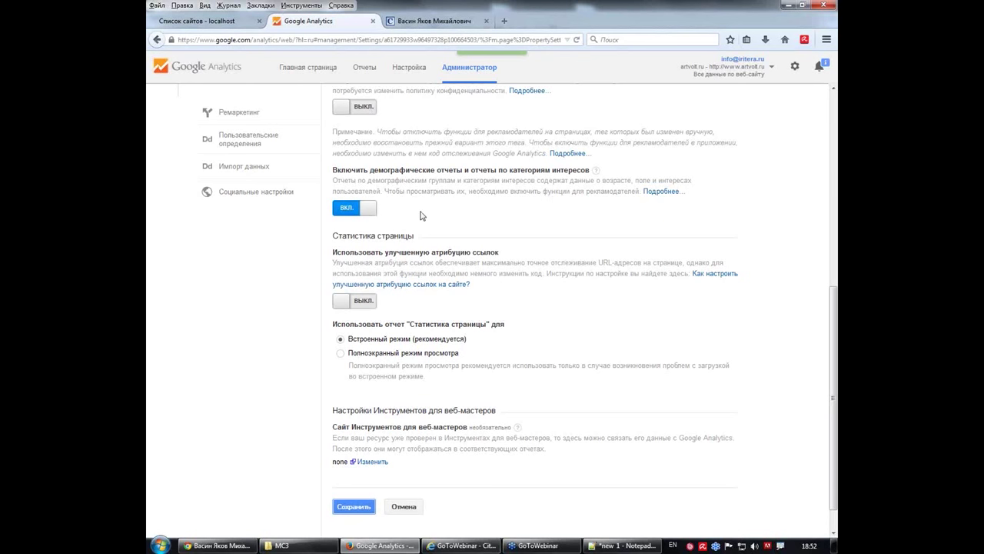
# Open the help article linked under the demographic reports option and find its instructions for changing a website's tracking code.
pyautogui.scroll(2, 584, 229)
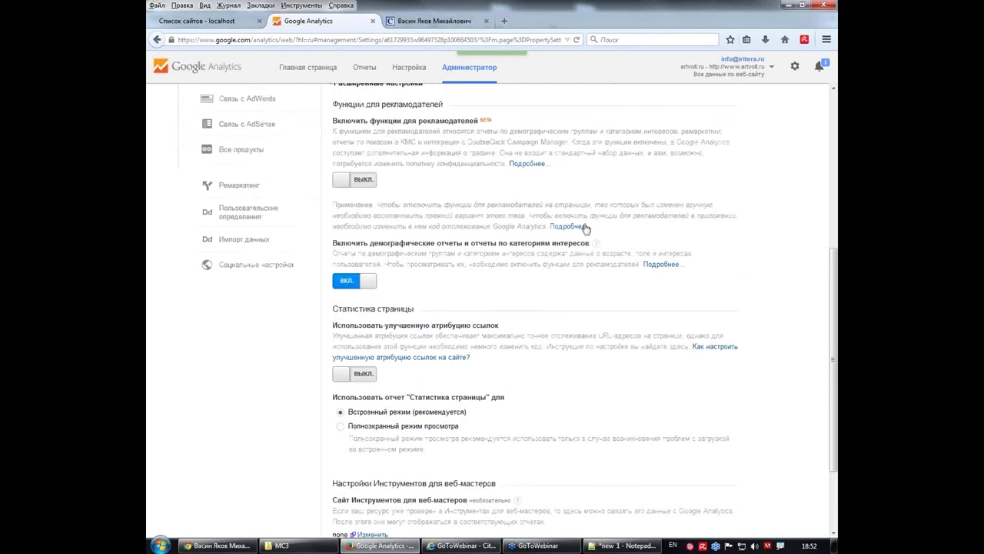
pyautogui.click(673, 268)
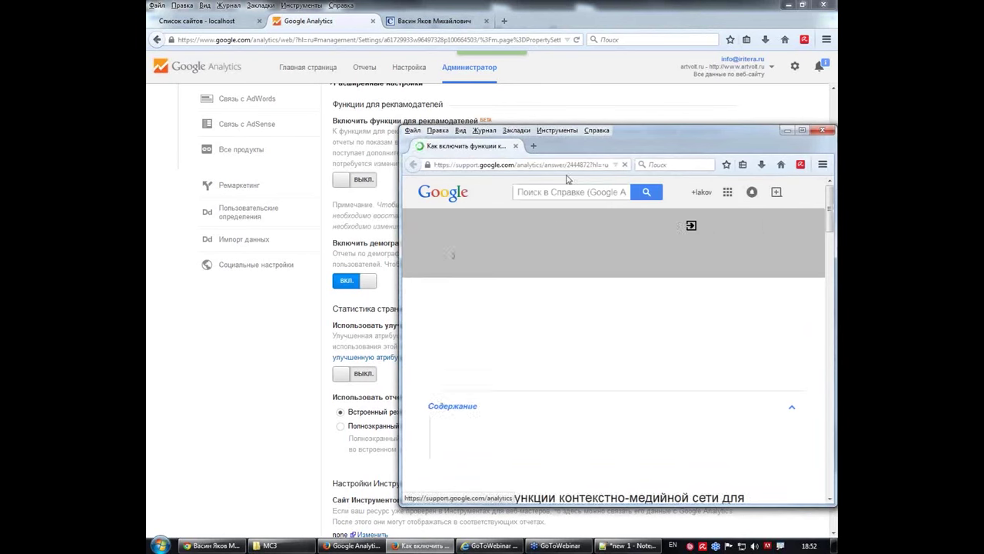
pyautogui.scroll(-4, 473, 266)
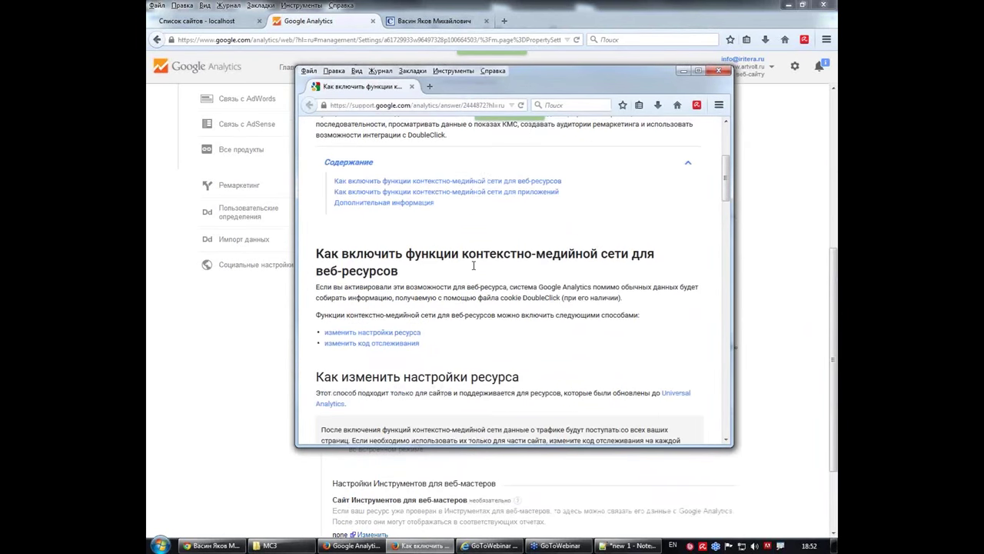
pyautogui.scroll(-2, 491, 275)
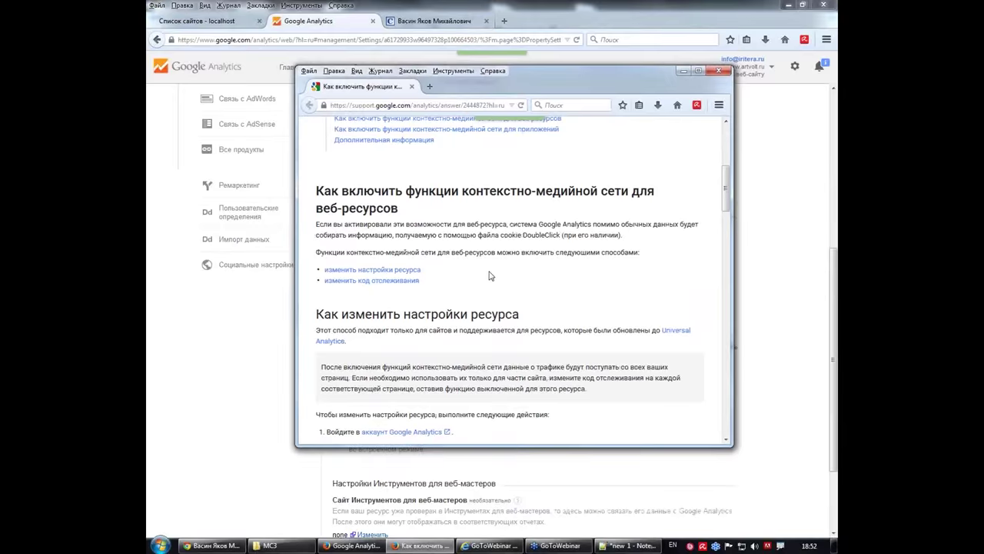
pyautogui.scroll(-3, 490, 275)
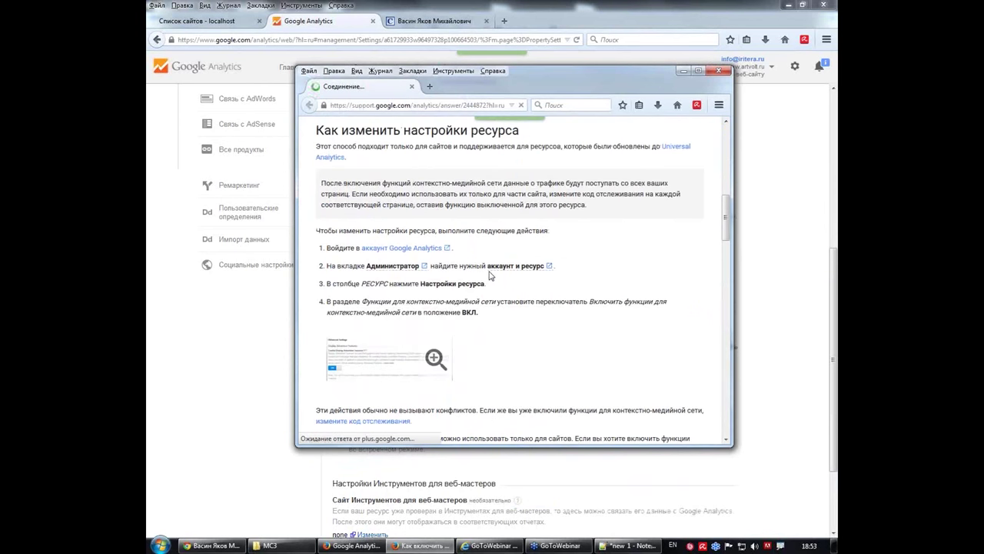
pyautogui.scroll(-5, 492, 271)
pyautogui.scroll(-4, 490, 271)
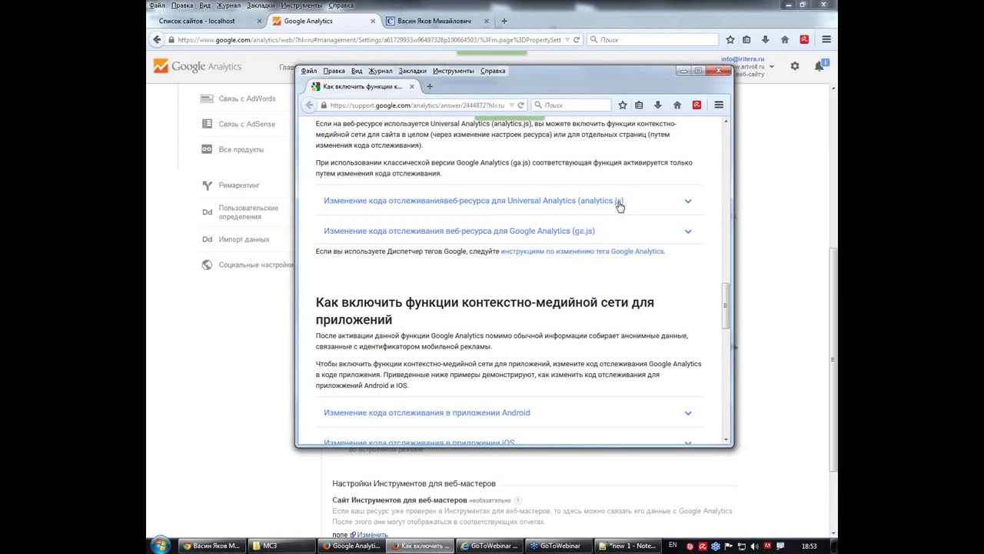
# Expand the Universal Analytics (analytics.js) code instructions and copy the bold line ga('require', 'displayfeatures'); from the example.
pyautogui.click(689, 202)
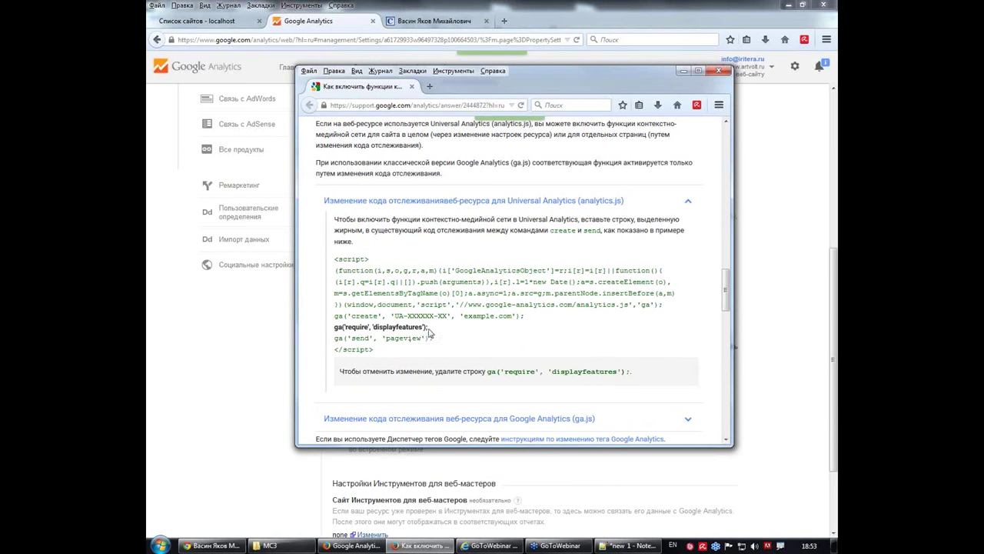
pyautogui.moveTo(429, 331); pyautogui.dragTo(334, 330)
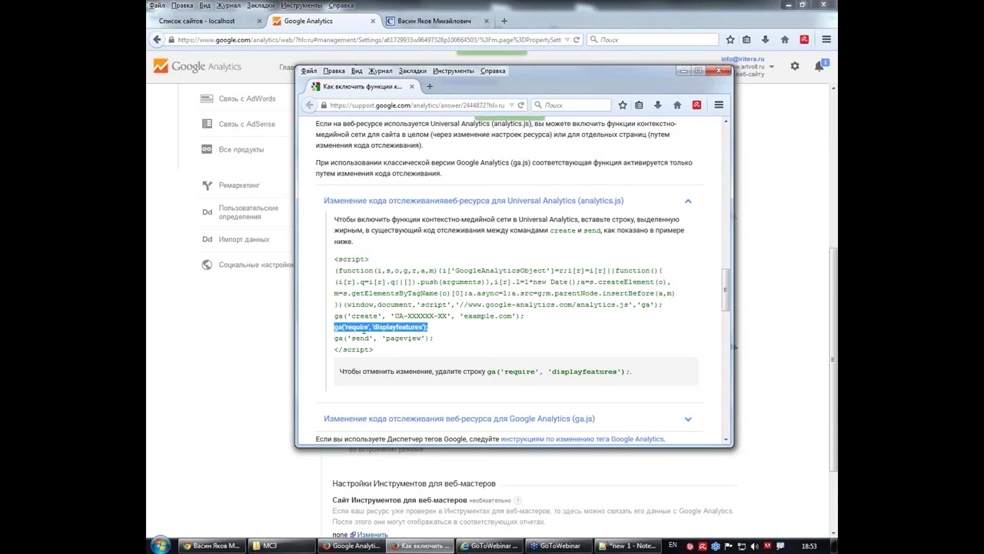
pyautogui.rightClick(359, 329)
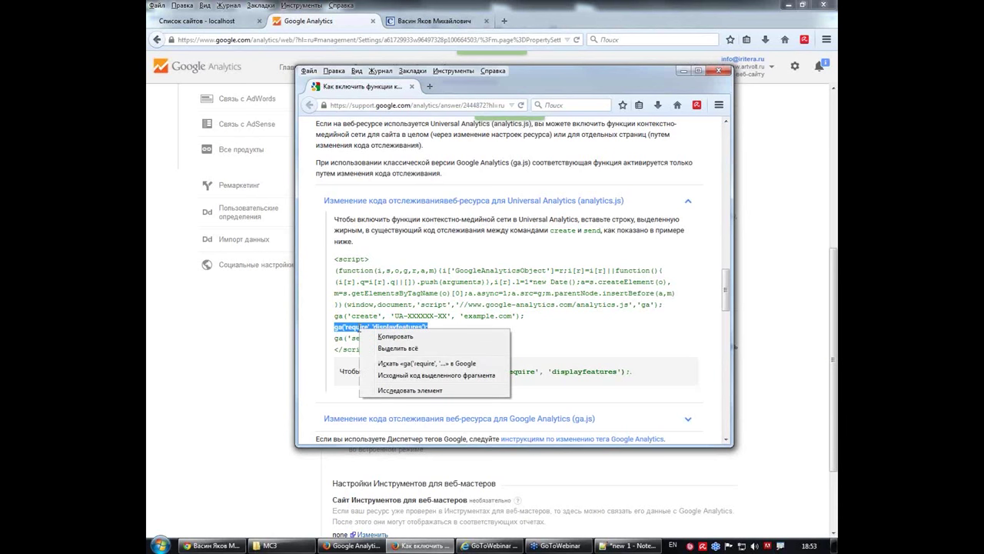
pyautogui.click(393, 337)
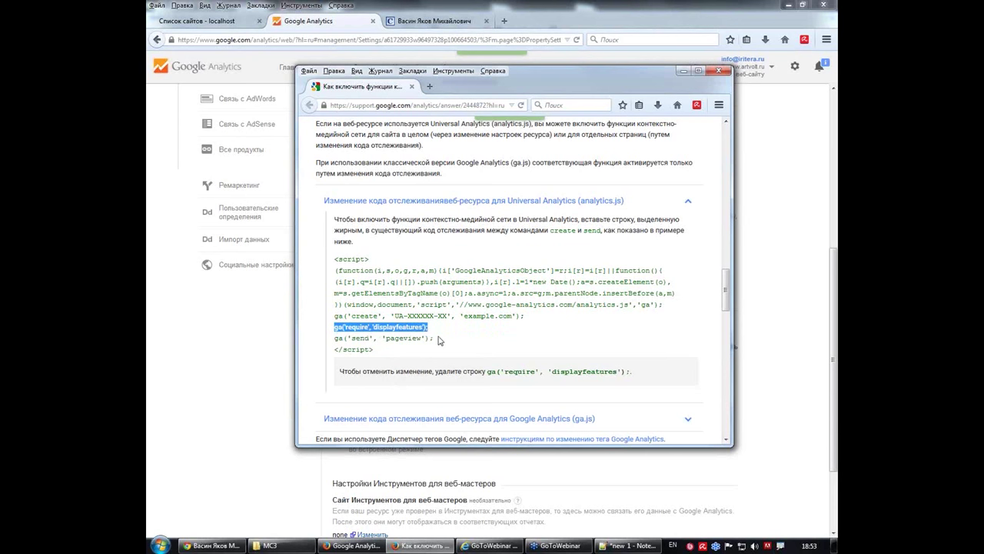
# In Notepad++, insert the copied ga('require', 'displayfeatures'); line on a new line between the create and send commands, following the help example.
pyautogui.click(627, 546)
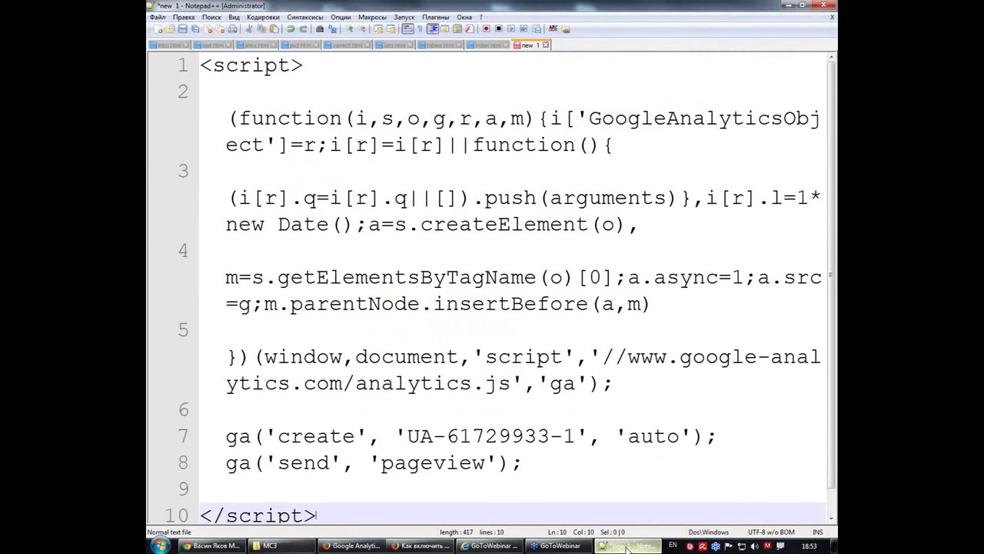
pyautogui.scroll(-1, 398, 169)
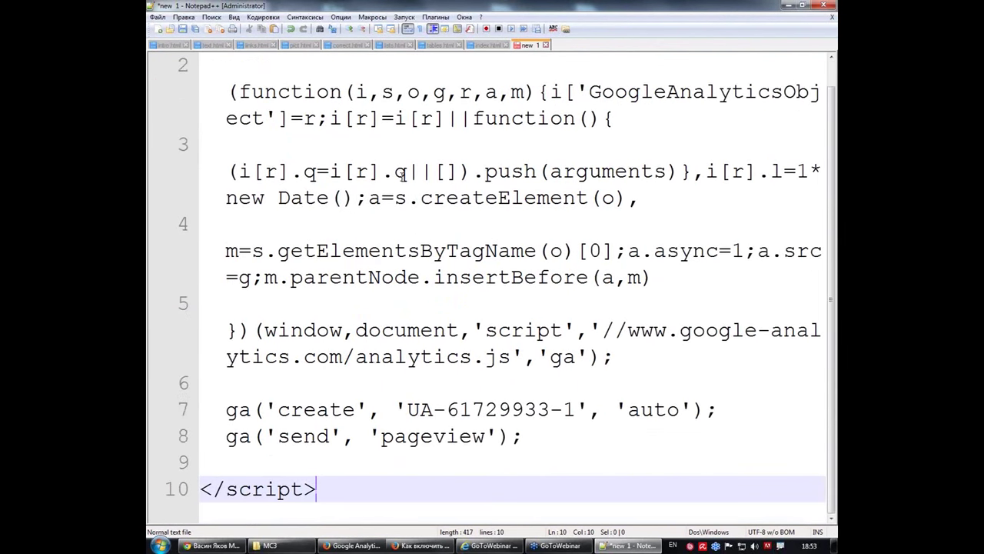
pyautogui.scroll(1, 403, 174)
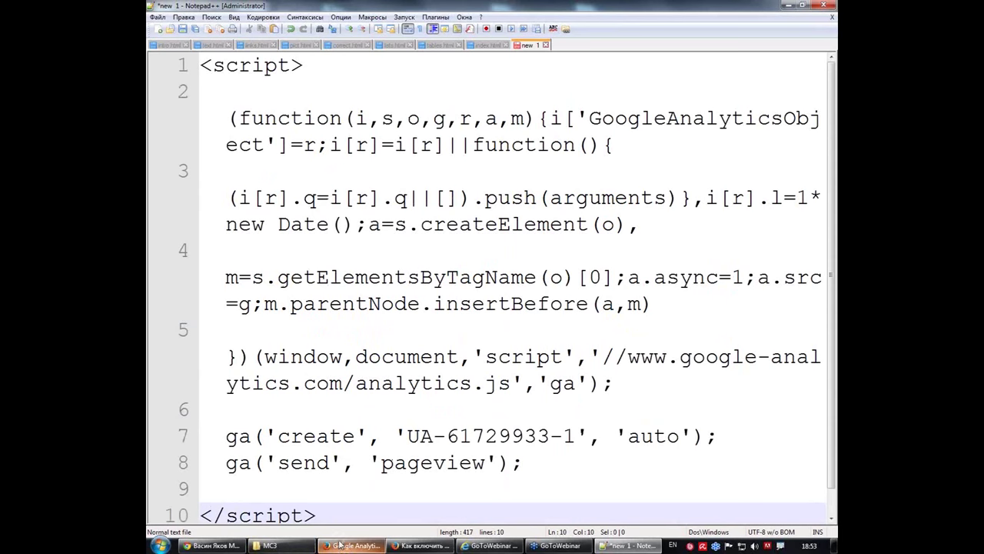
pyautogui.click(421, 545)
pyautogui.moveTo(350, 316); pyautogui.dragTo(376, 317)
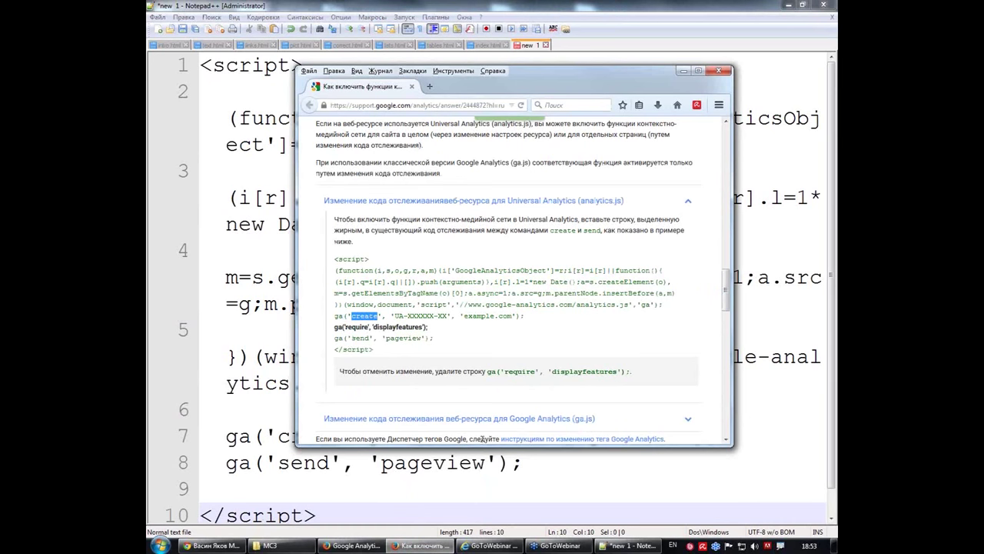
pyautogui.click(629, 545)
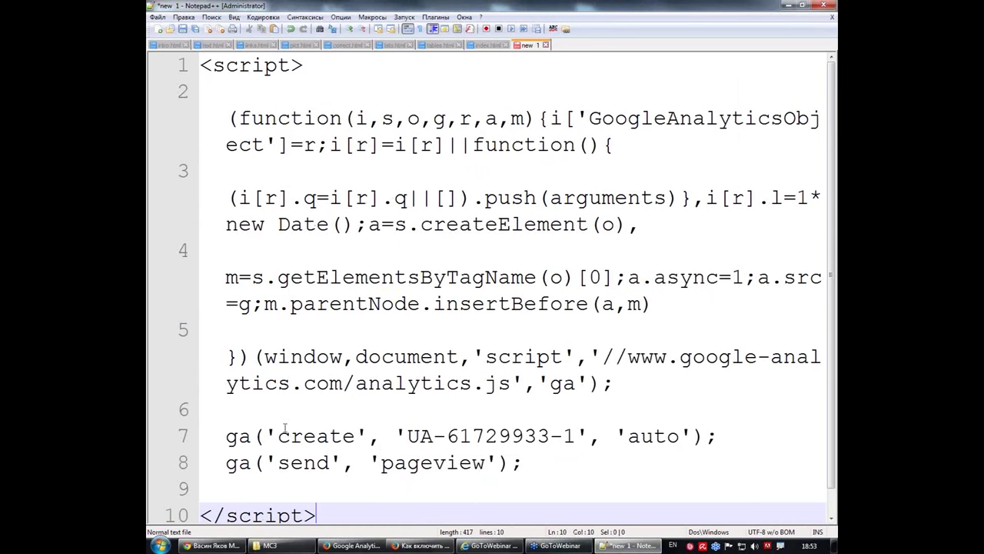
pyautogui.click(726, 434)
pyautogui.press('Return')
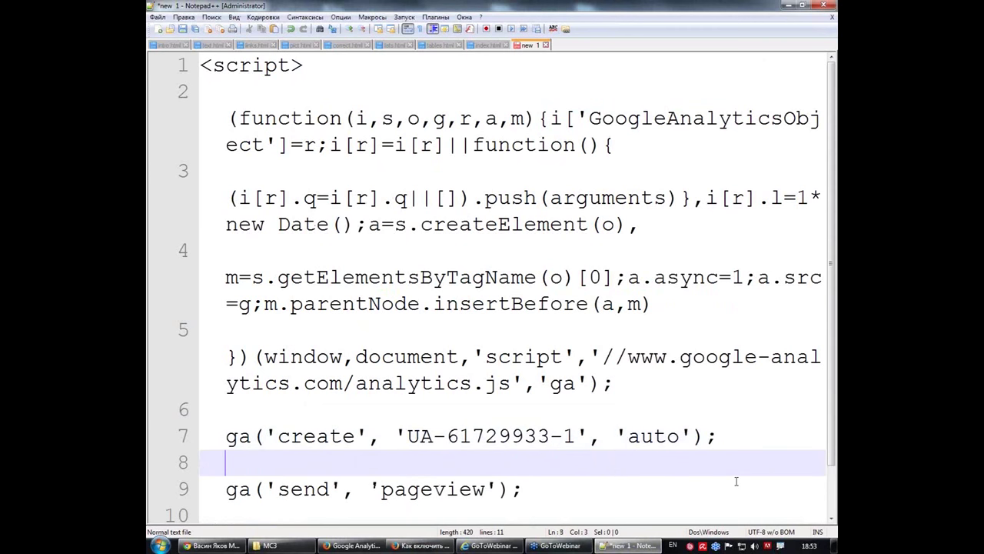
pyautogui.hotkey('ctrl', 'v')
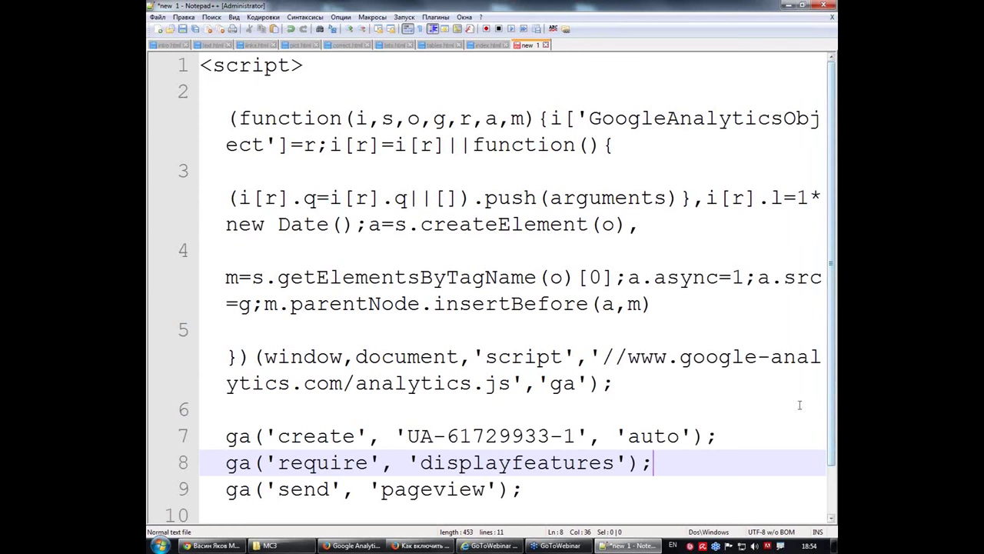
# Compare the tracking ID placeholder in the help article's example with the property's tracking ID in the Notepad++ code.
pyautogui.click(373, 545)
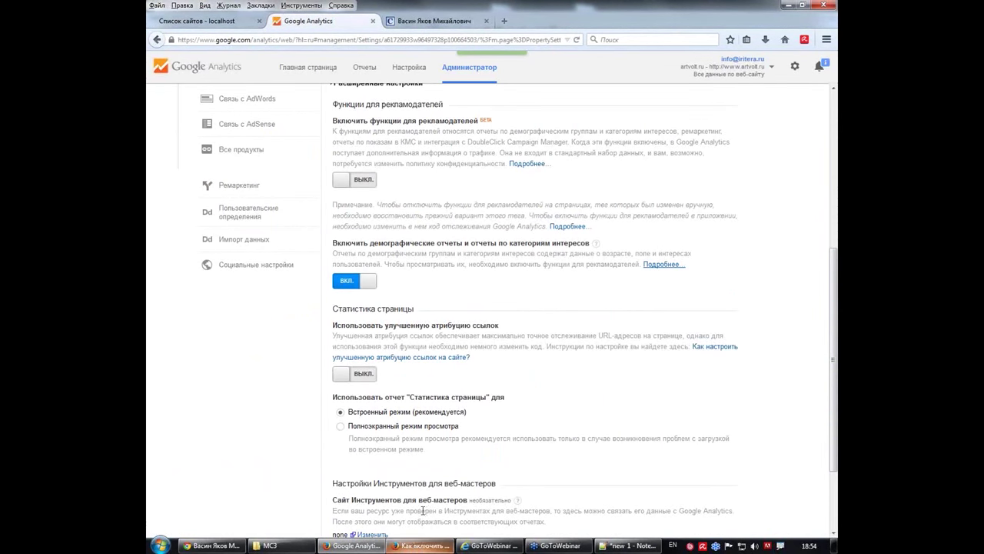
pyautogui.click(422, 546)
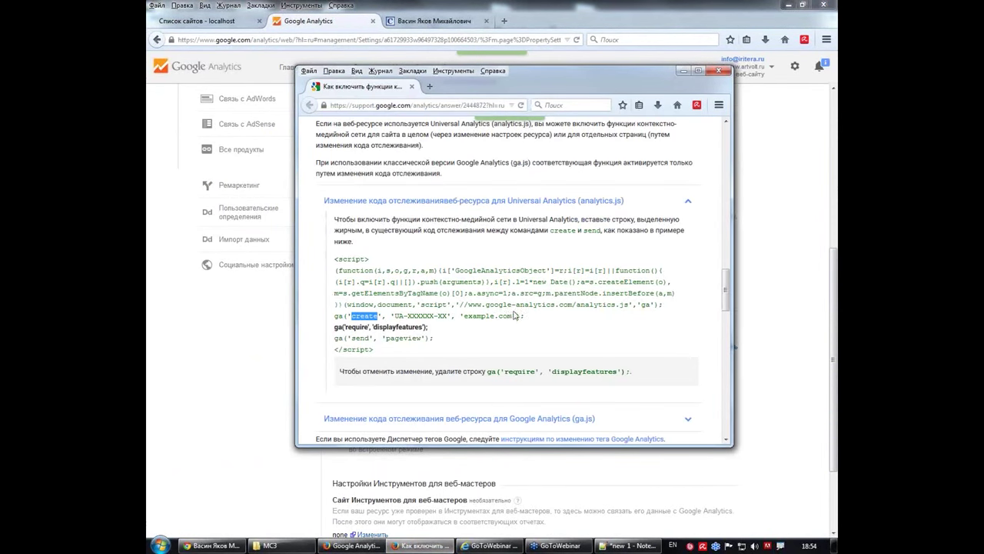
pyautogui.moveTo(395, 316); pyautogui.dragTo(449, 317)
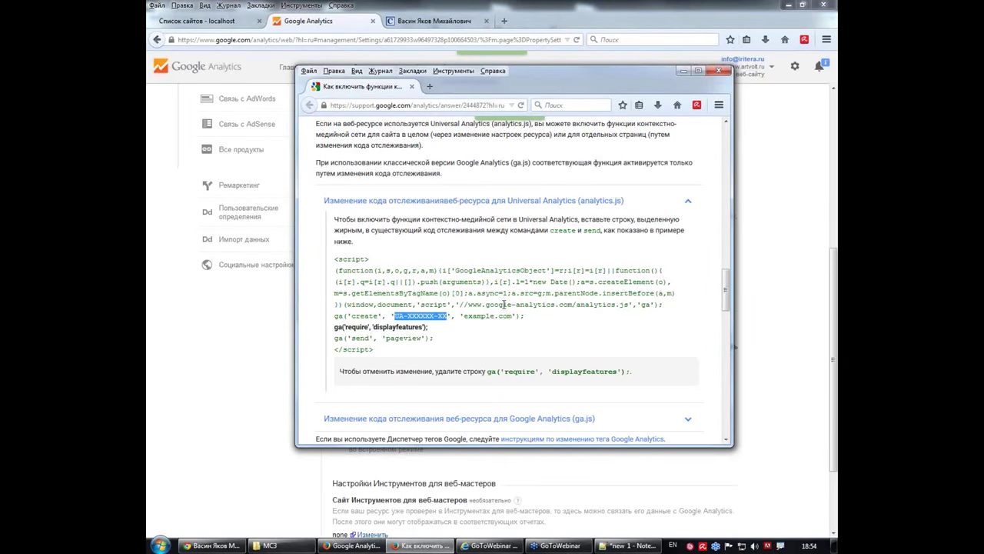
pyautogui.click(541, 319)
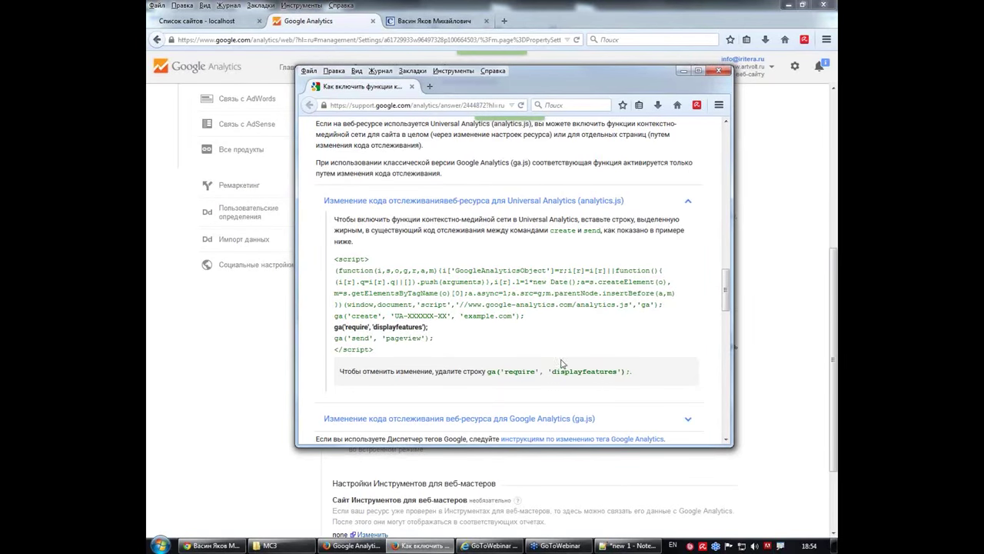
pyautogui.click(631, 545)
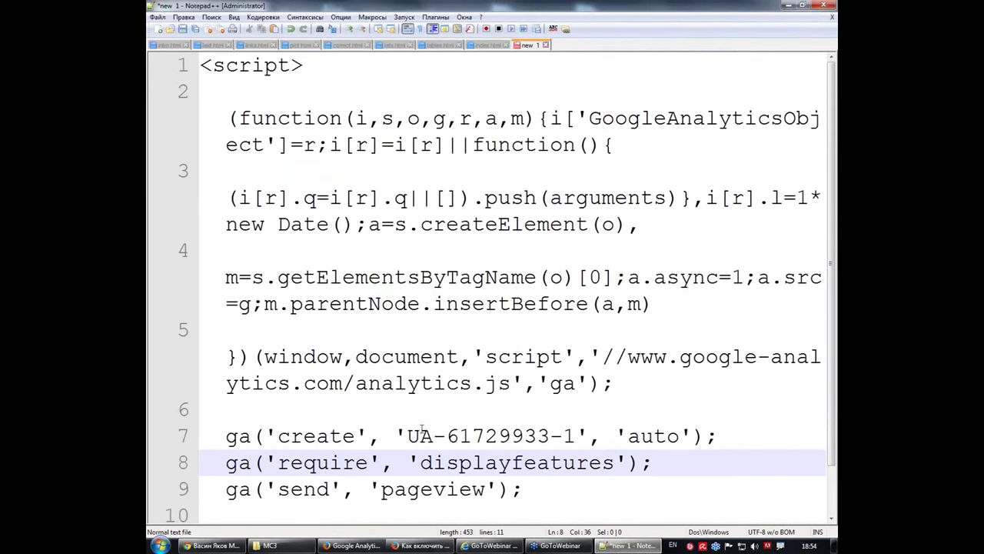
pyautogui.moveTo(408, 436); pyautogui.dragTo(576, 436)
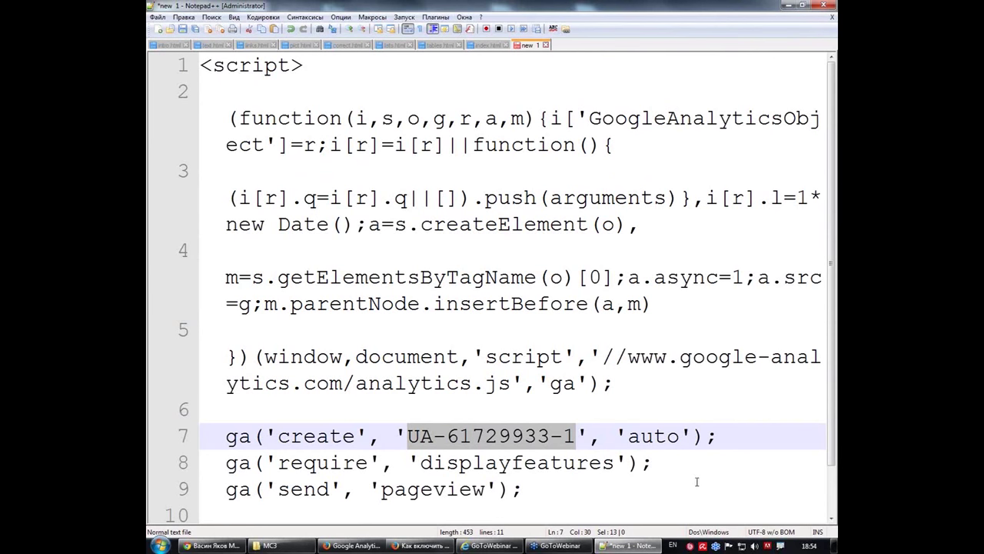
pyautogui.click(668, 492)
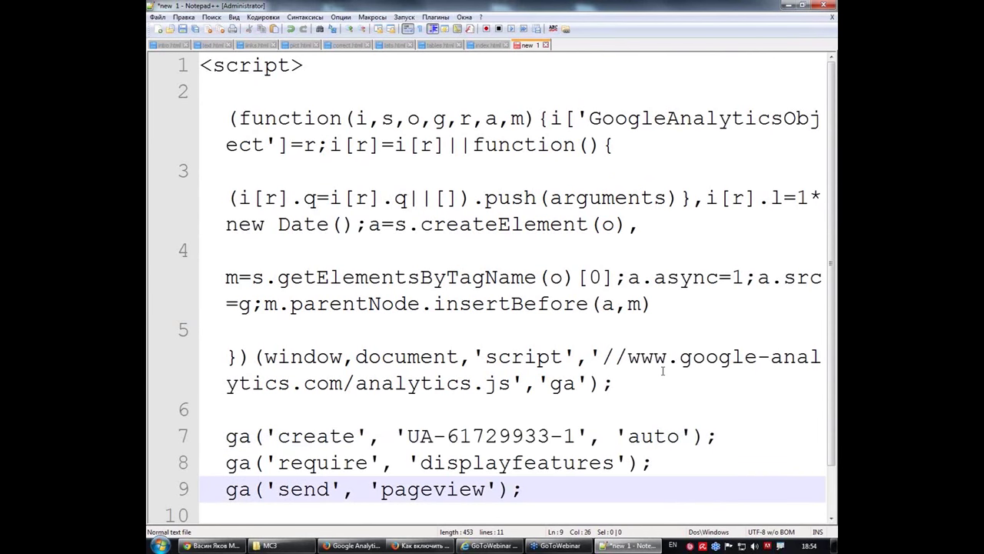
pyautogui.scroll(-1, 663, 368)
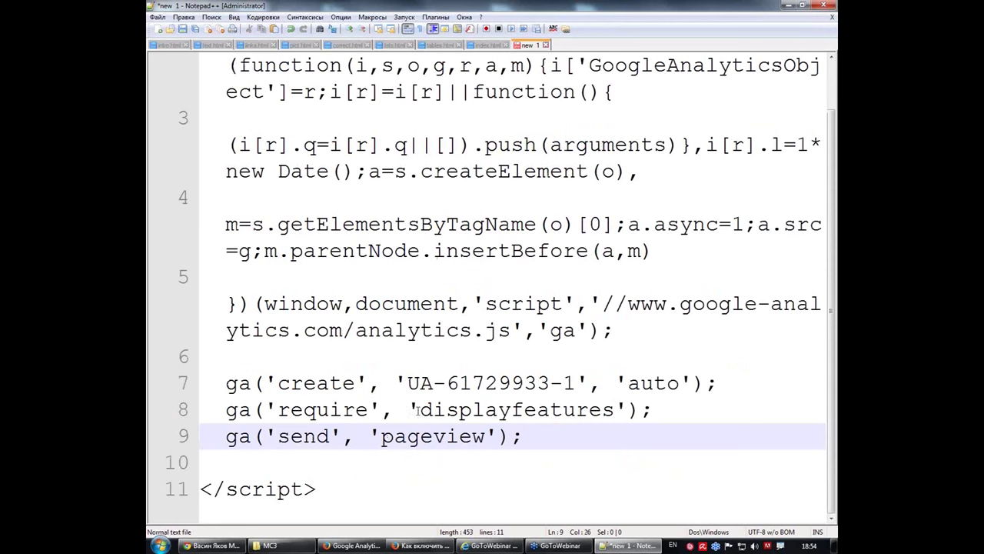
# Close the help article window and return to the Google Analytics property settings.
pyautogui.click(426, 546)
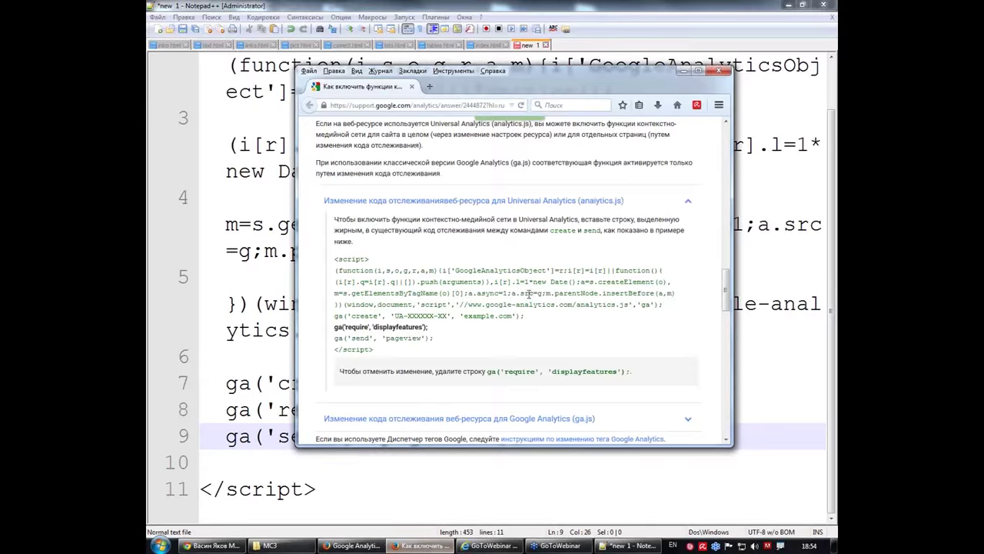
pyautogui.click(726, 69)
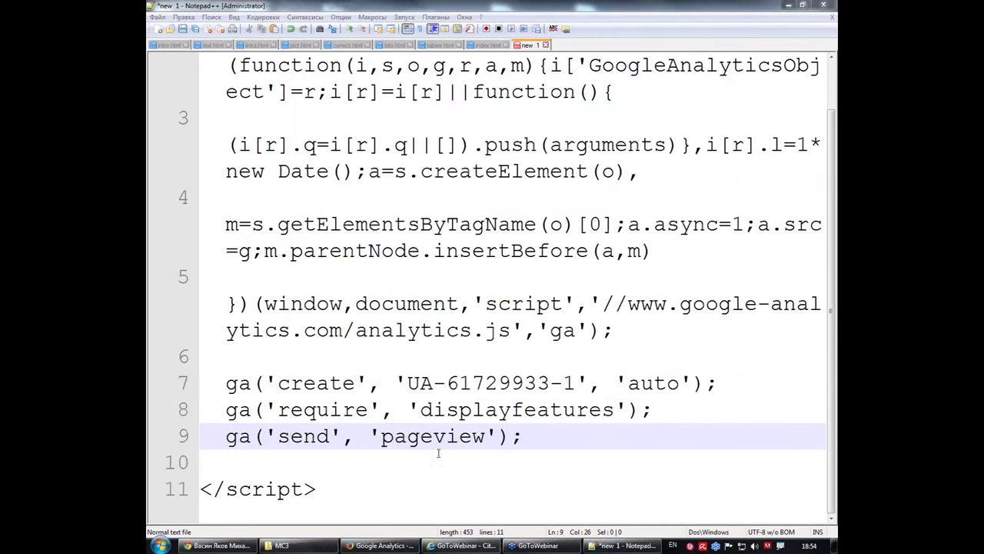
pyautogui.click(381, 546)
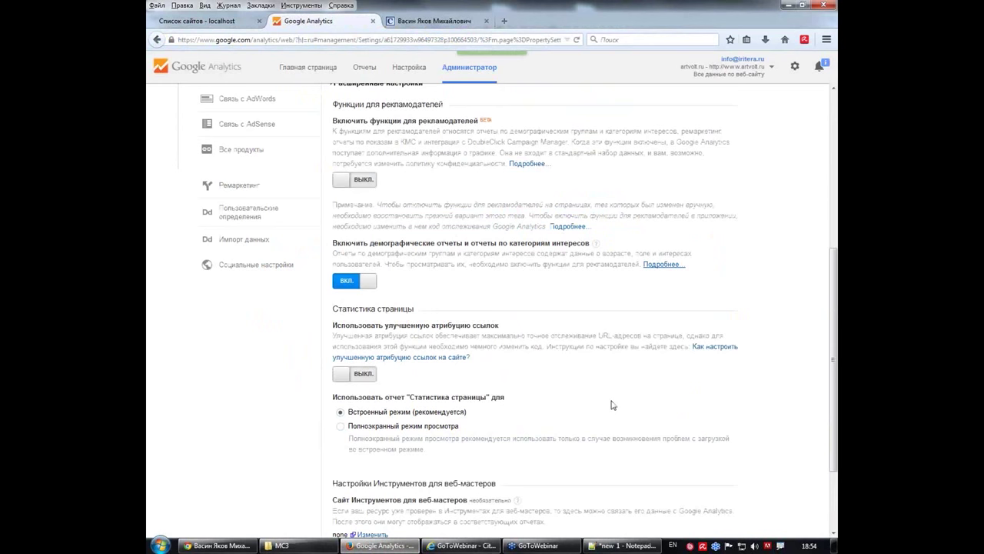
pyautogui.scroll(-1, 546, 333)
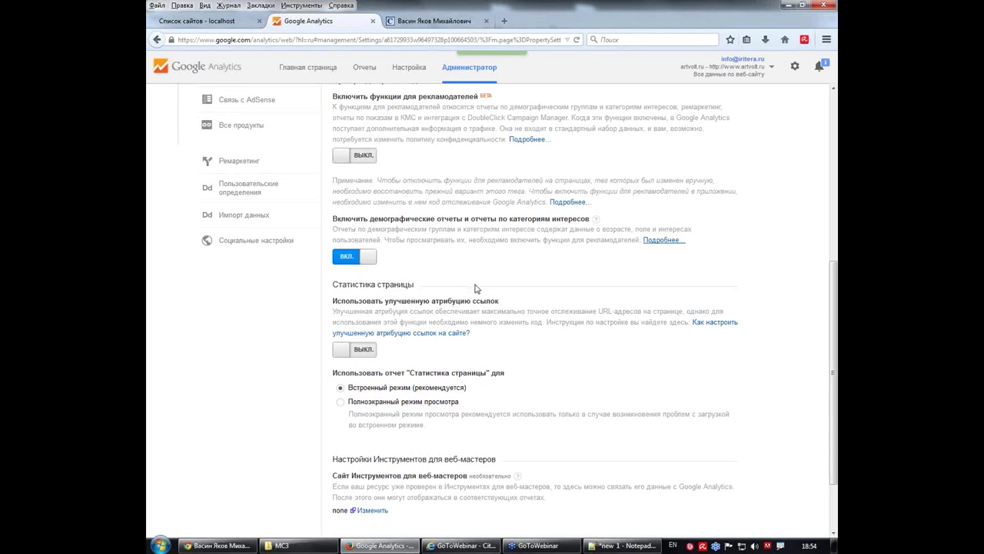
# Look at the edited tracking code in Notepad++ again, then try to save the property settings in Google Analytics.
pyautogui.moveTo(627, 547)
pyautogui.click(626, 545)
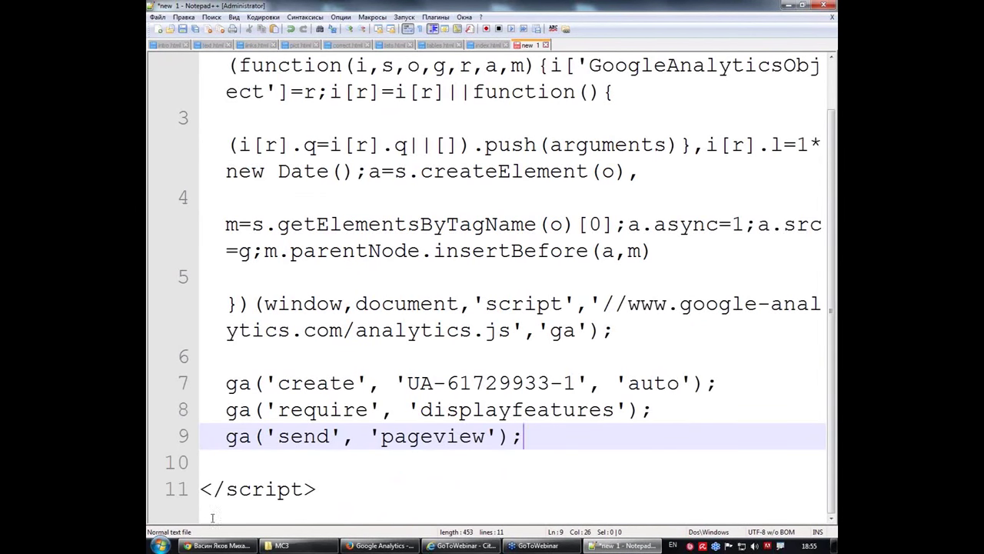
pyautogui.click(382, 545)
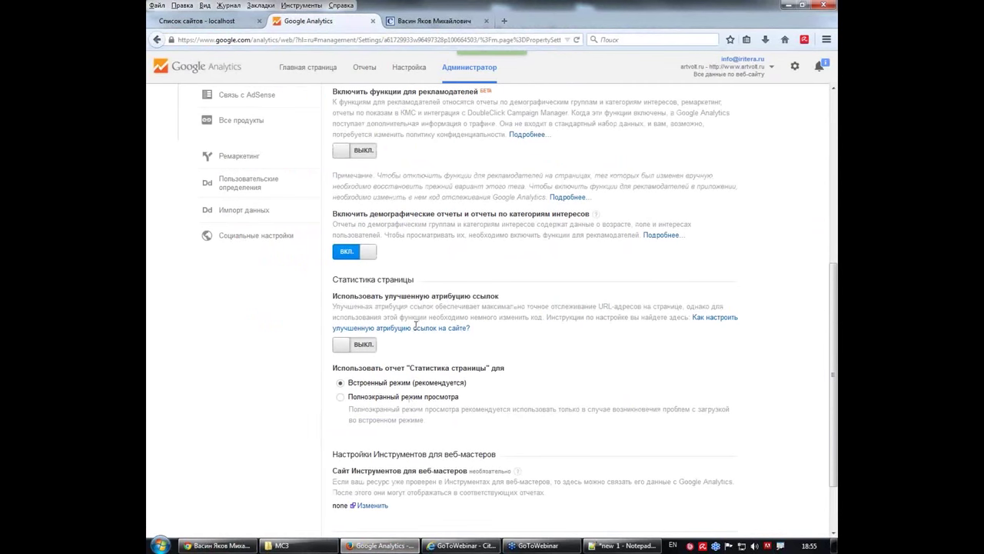
pyautogui.scroll(-3, 389, 375)
pyautogui.click(353, 472)
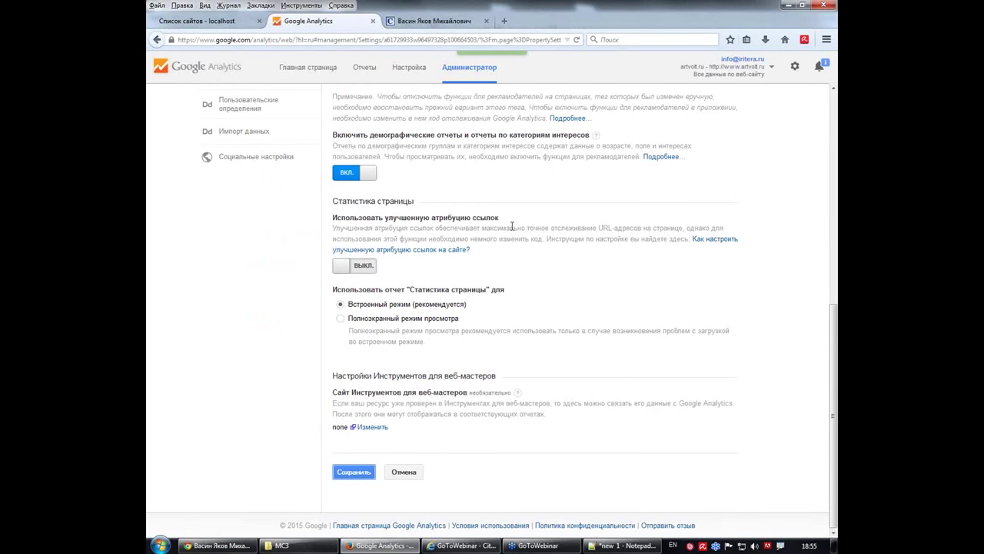
# Set the property's default view to "Все данные по веб-сайту" and save the property settings.
pyautogui.scroll(5, 444, 226)
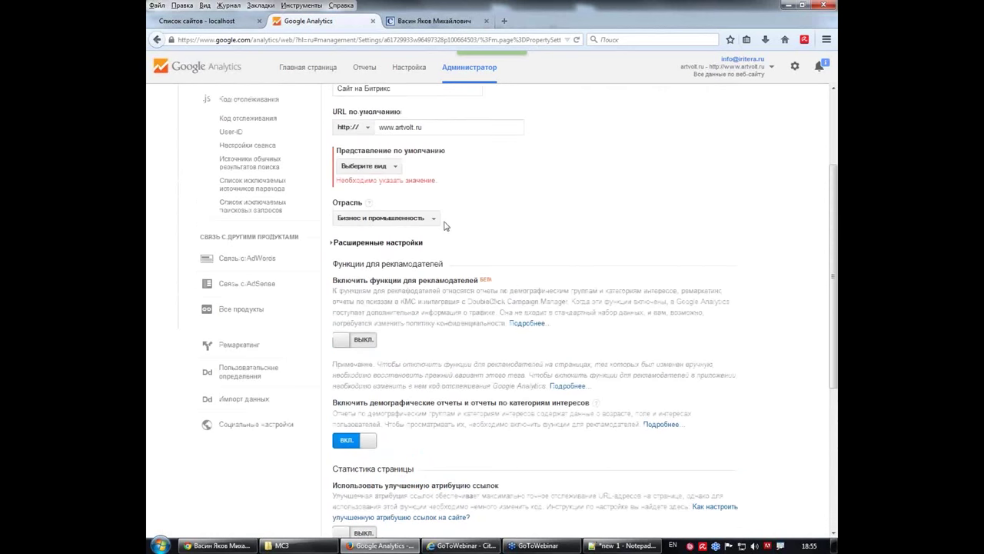
pyautogui.scroll(3, 445, 225)
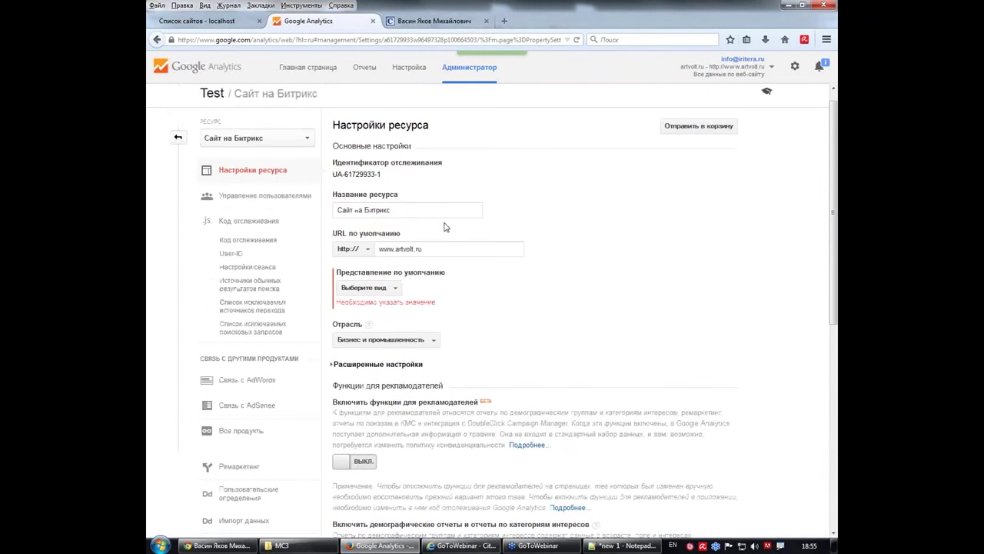
pyautogui.click(397, 290)
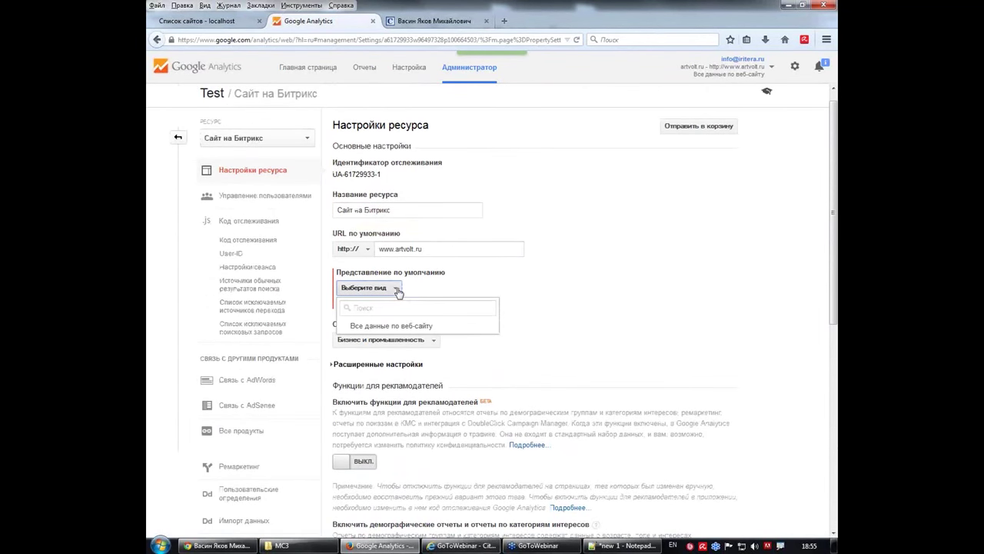
pyautogui.click(413, 326)
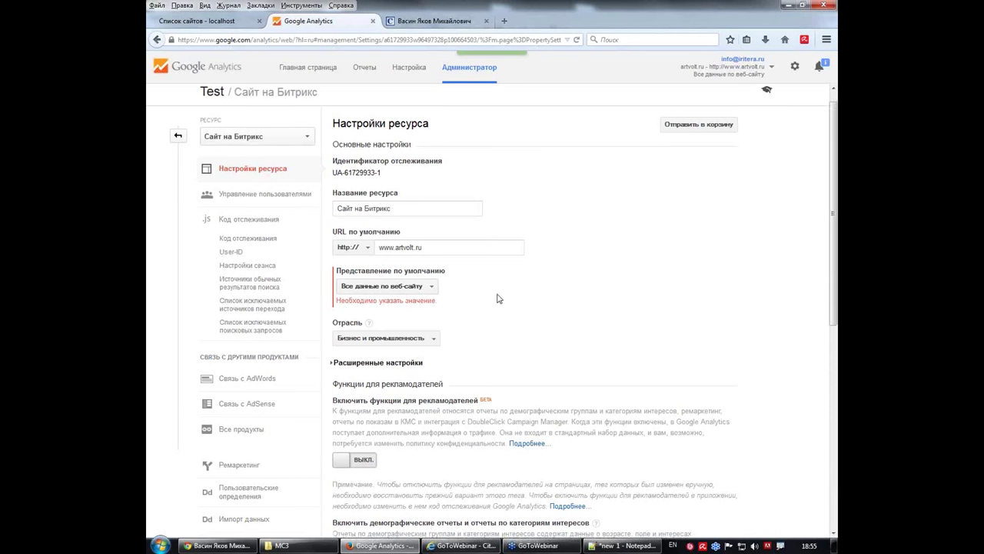
pyautogui.scroll(-8, 497, 298)
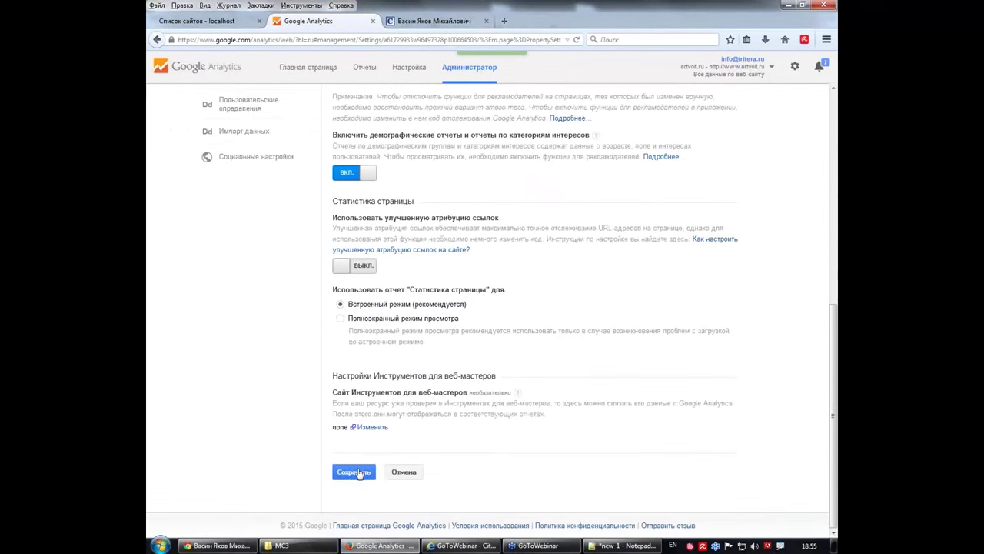
pyautogui.click(354, 473)
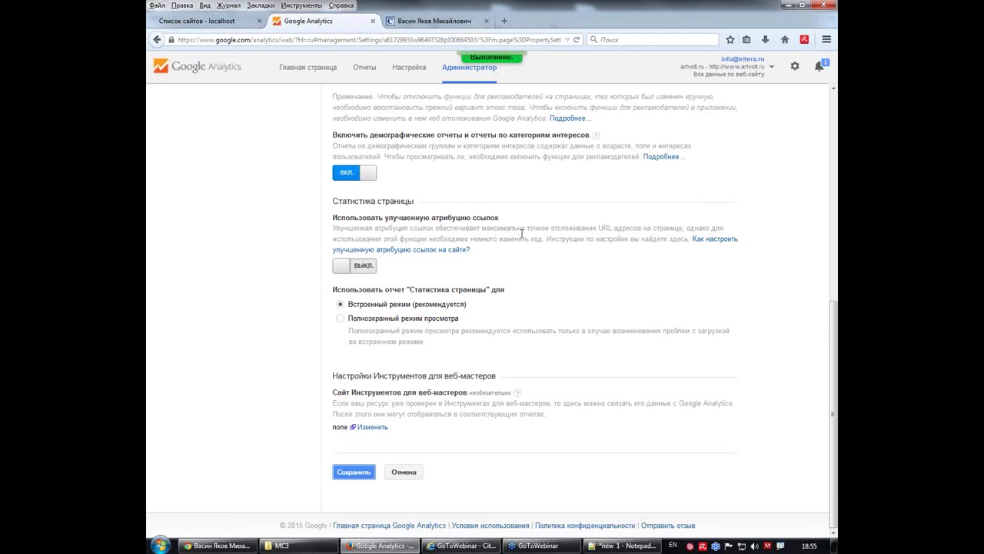
pyautogui.scroll(5, 519, 250)
pyautogui.scroll(8, 519, 250)
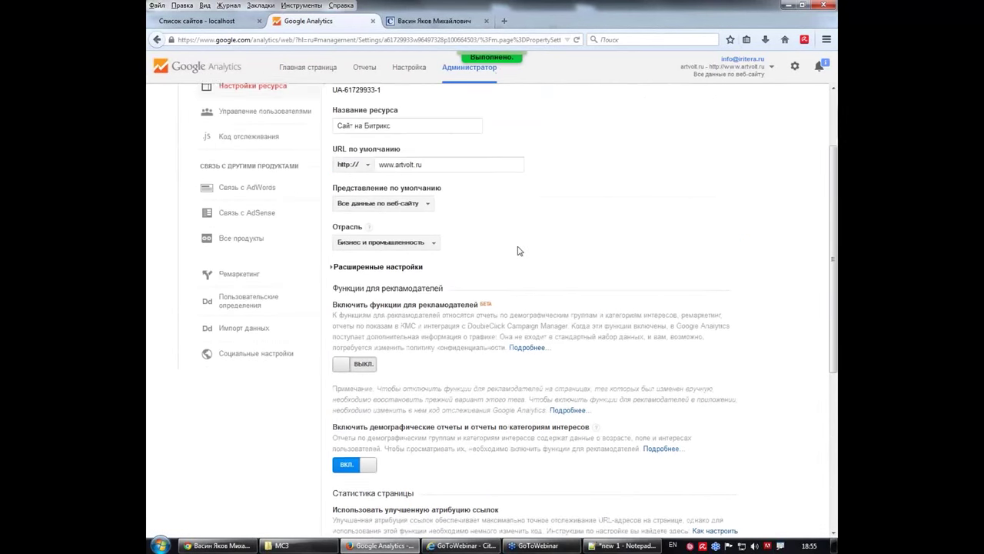
pyautogui.scroll(-11, 519, 250)
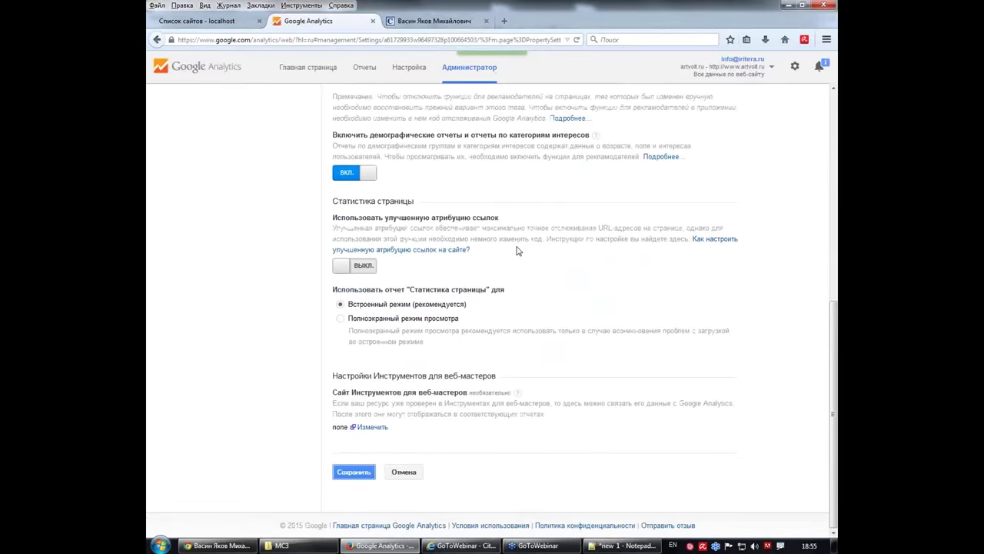
pyautogui.scroll(9, 519, 250)
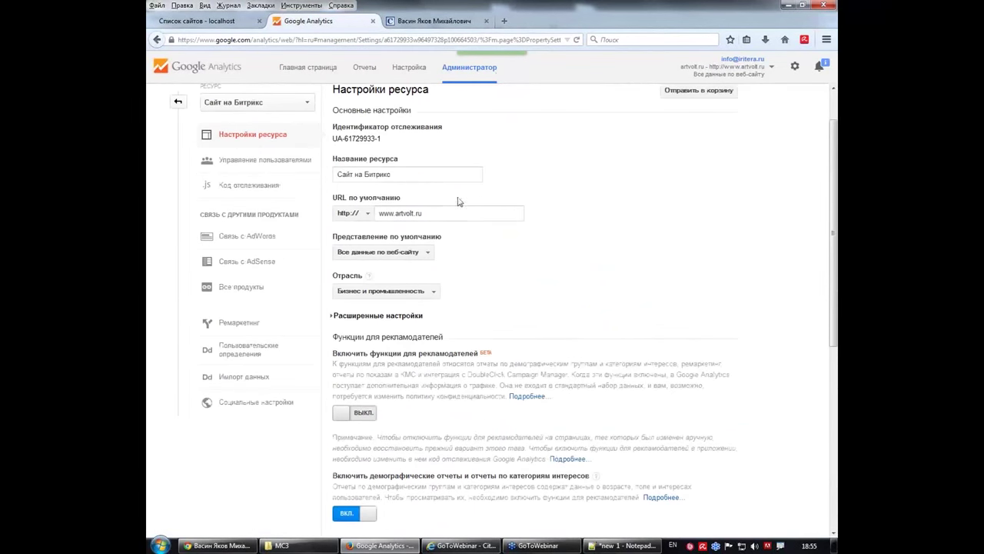
# Switch to the 1C-Bitrix admin, open the settings of site s1 and review its template assignments and their conditions.
pyautogui.click(213, 23)
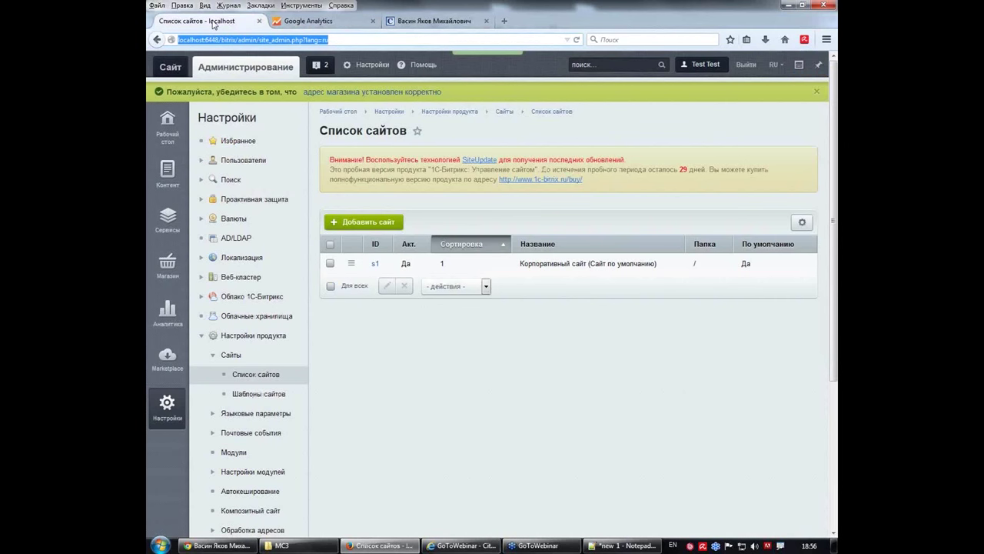
pyautogui.click(594, 393)
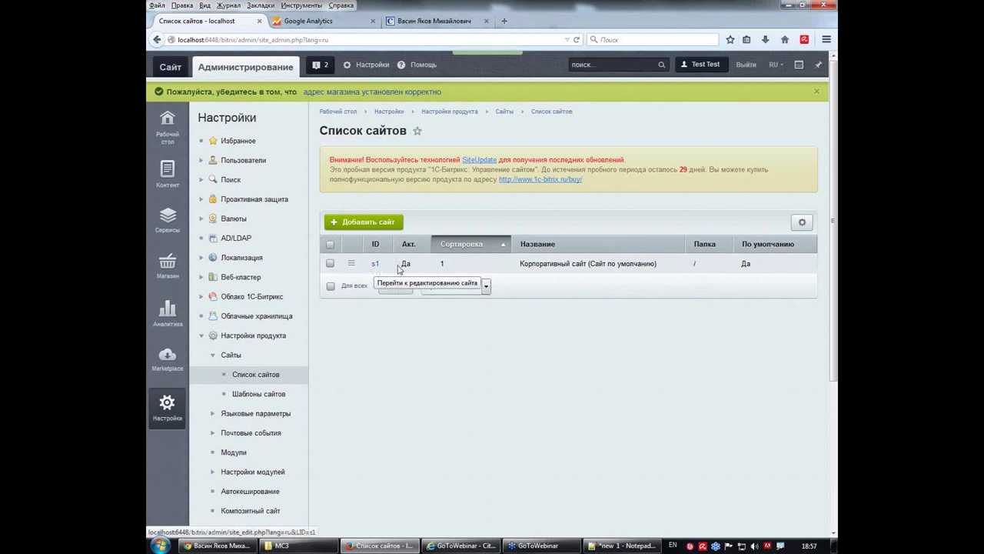
pyautogui.doubleClick(590, 264)
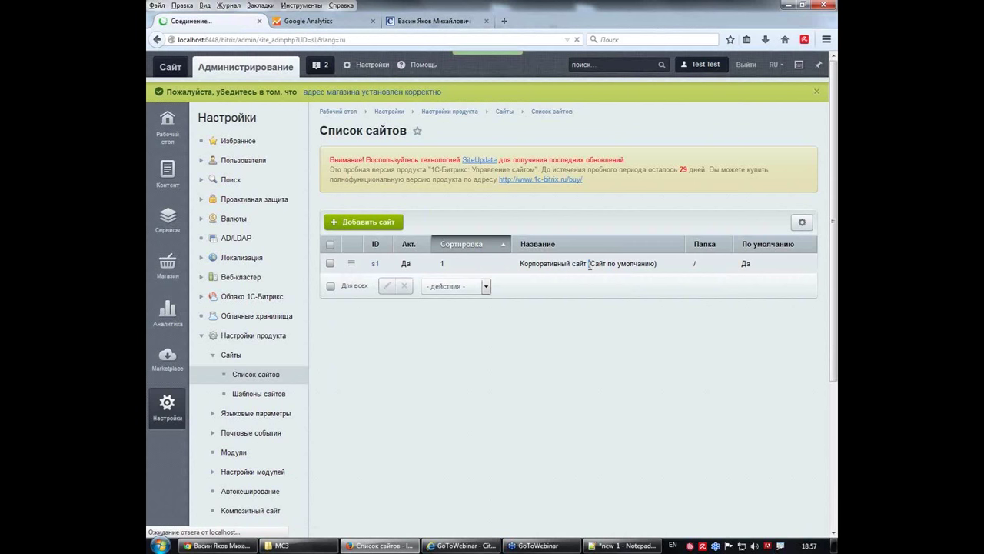
pyautogui.scroll(-10, 590, 269)
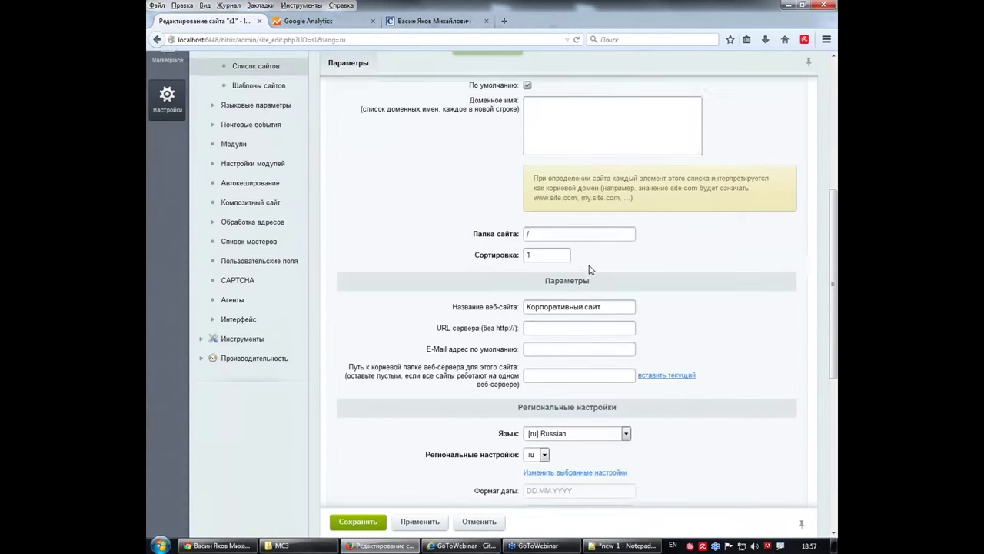
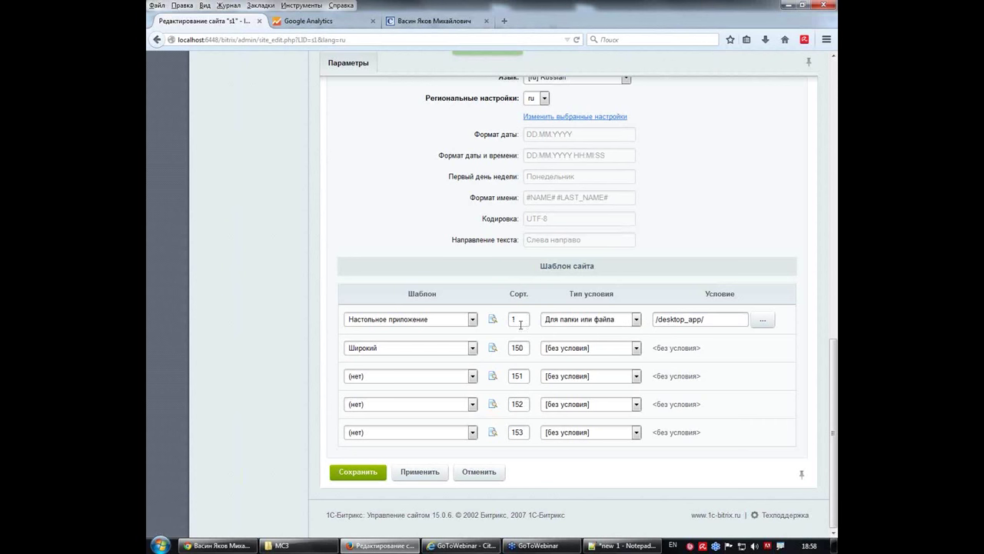
pyautogui.click(729, 321)
pyautogui.scroll(5, 279, 229)
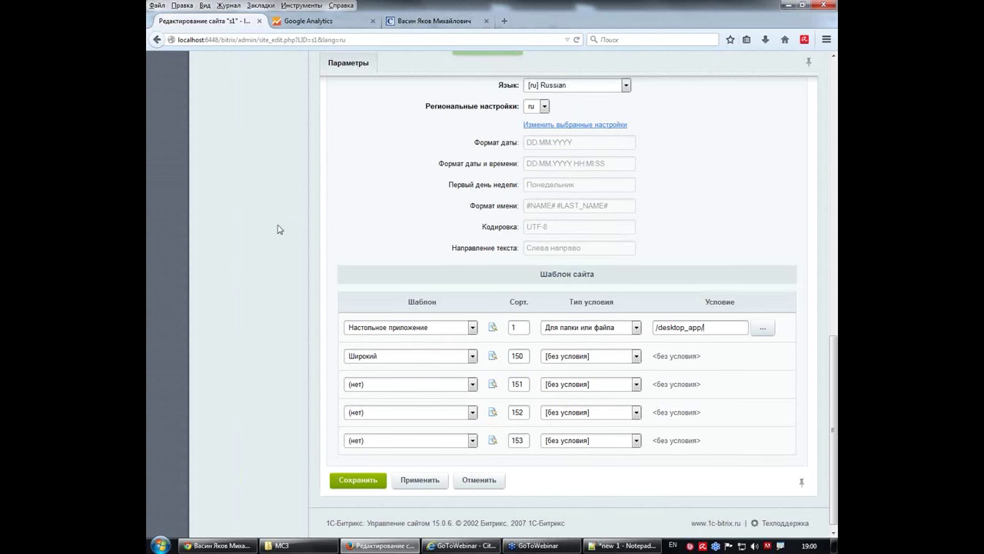
# Open the list of site templates and identify the ID of the template named "Широкий".
pyautogui.scroll(5, 279, 229)
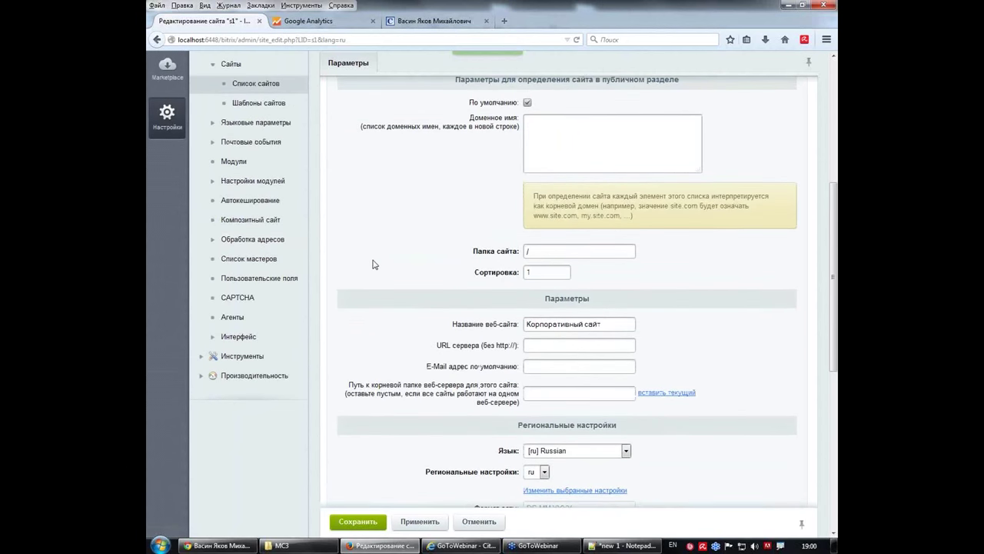
pyautogui.scroll(5, 373, 265)
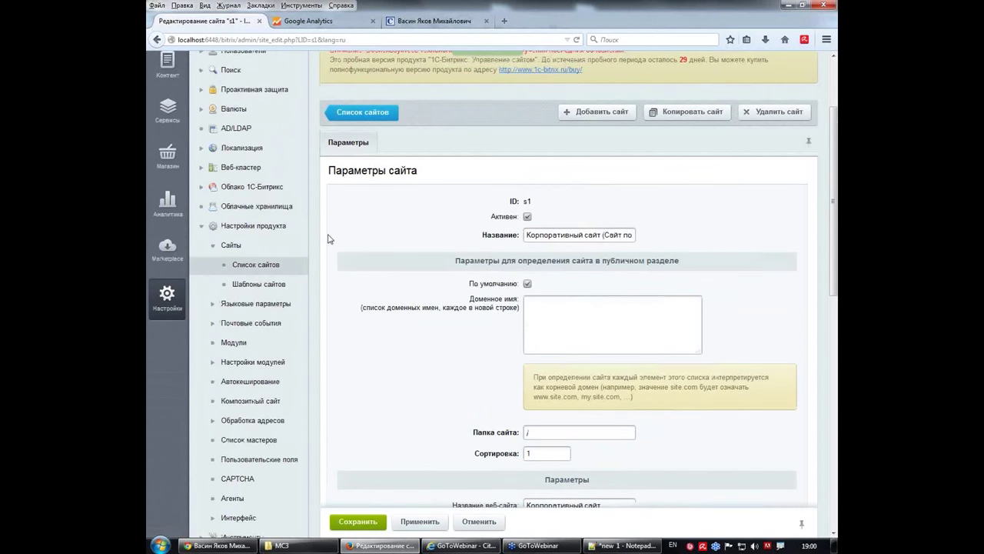
pyautogui.click(260, 285)
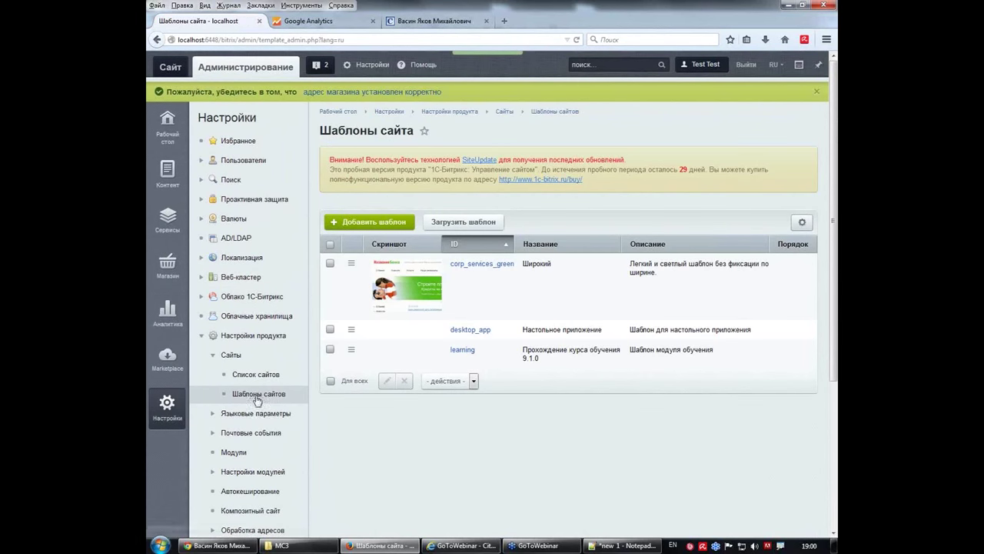
pyautogui.moveTo(554, 263); pyautogui.dragTo(522, 265)
pyautogui.click(540, 281)
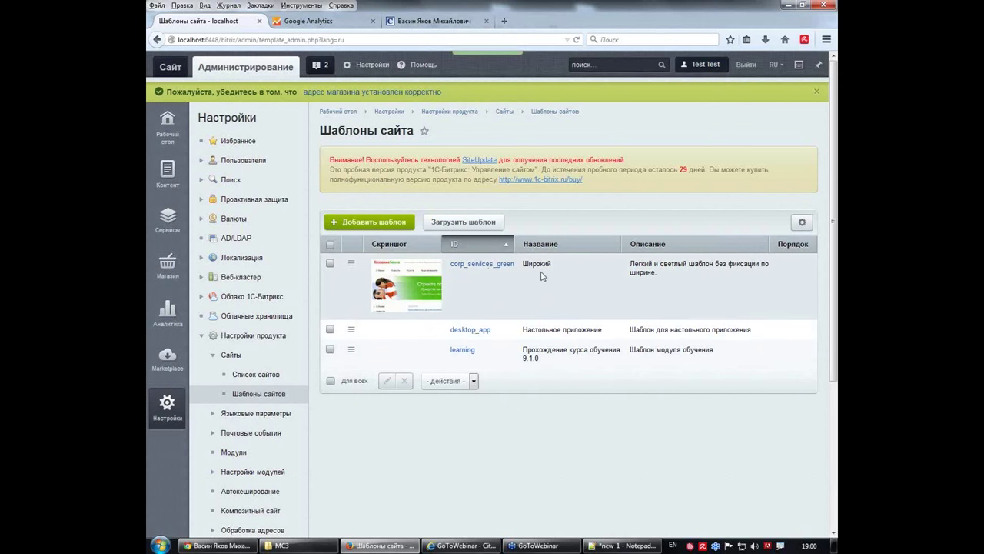
pyautogui.moveTo(554, 266); pyautogui.dragTo(521, 265)
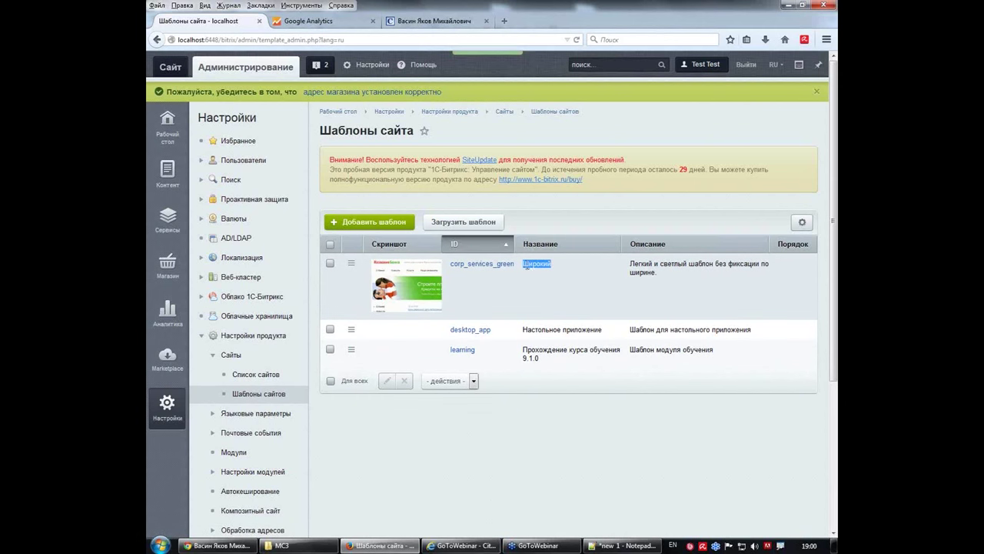
pyautogui.click(456, 275)
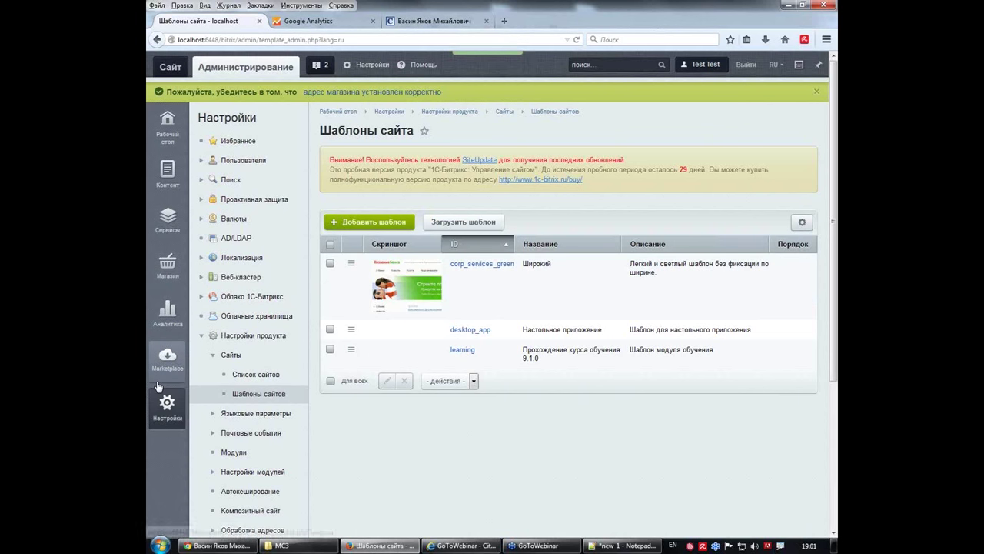
# Go to the site's files and folders and open the bitrix/templates folder.
pyautogui.click(168, 175)
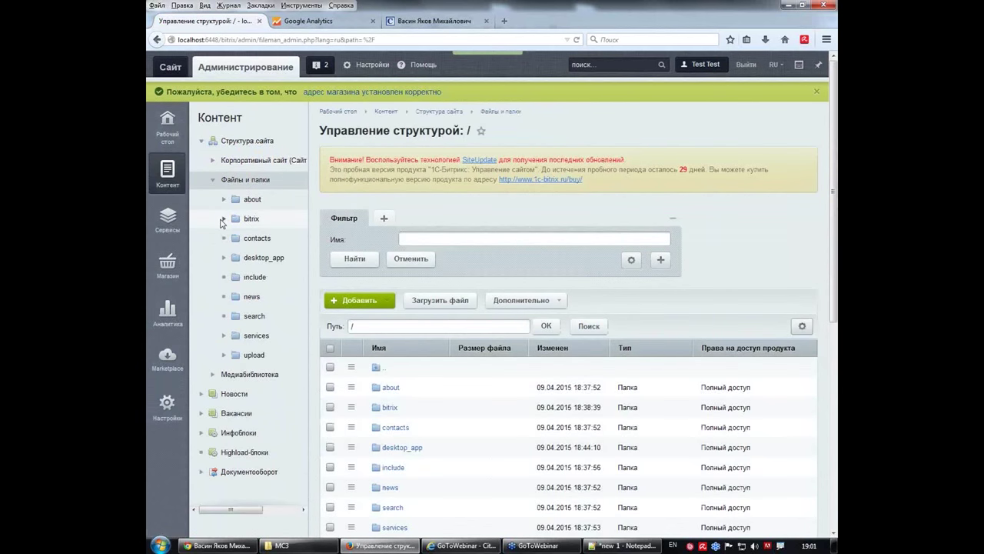
pyautogui.click(224, 219)
pyautogui.scroll(-2, 241, 405)
pyautogui.scroll(-5, 240, 405)
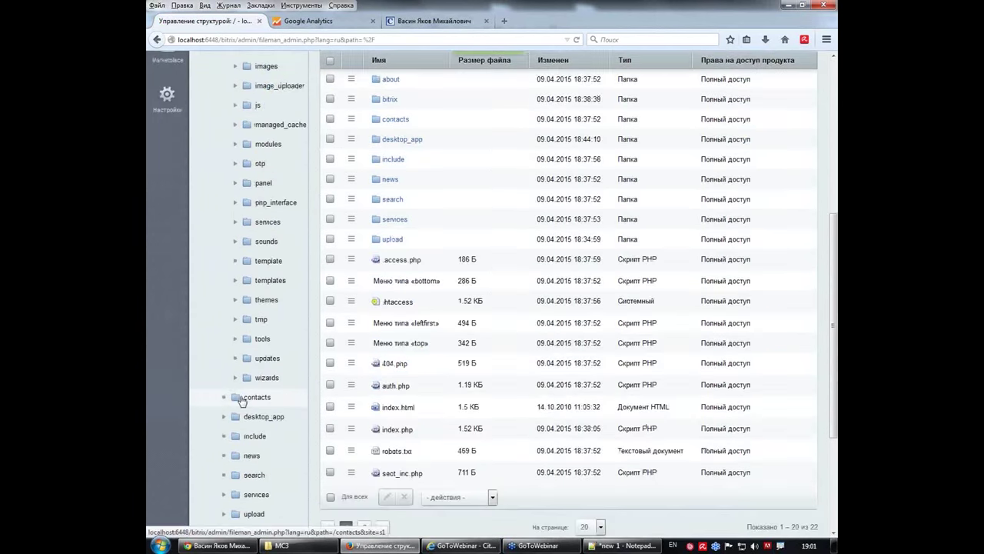
pyautogui.click(281, 283)
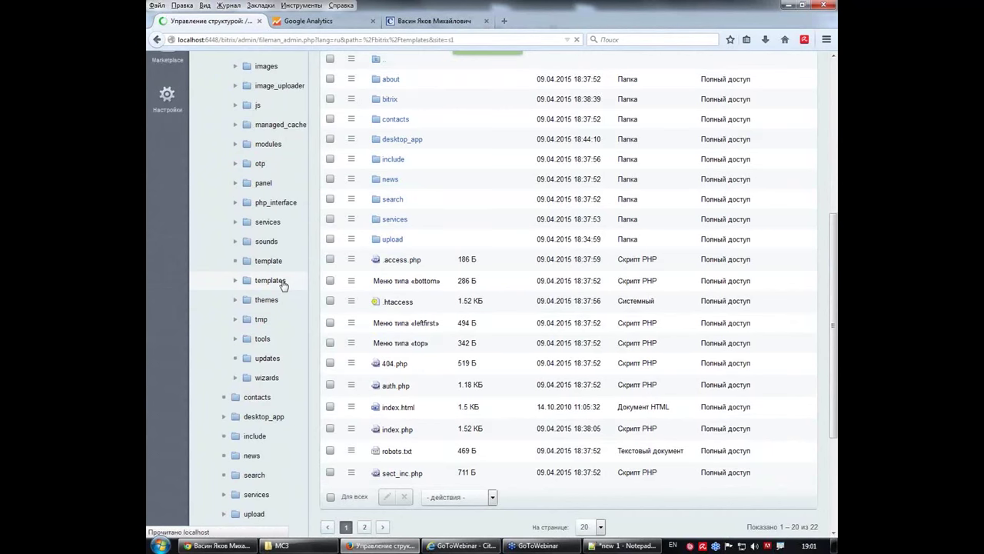
# Open the corp_services_green template folder and locate its header.php file.
pyautogui.scroll(-1, 496, 378)
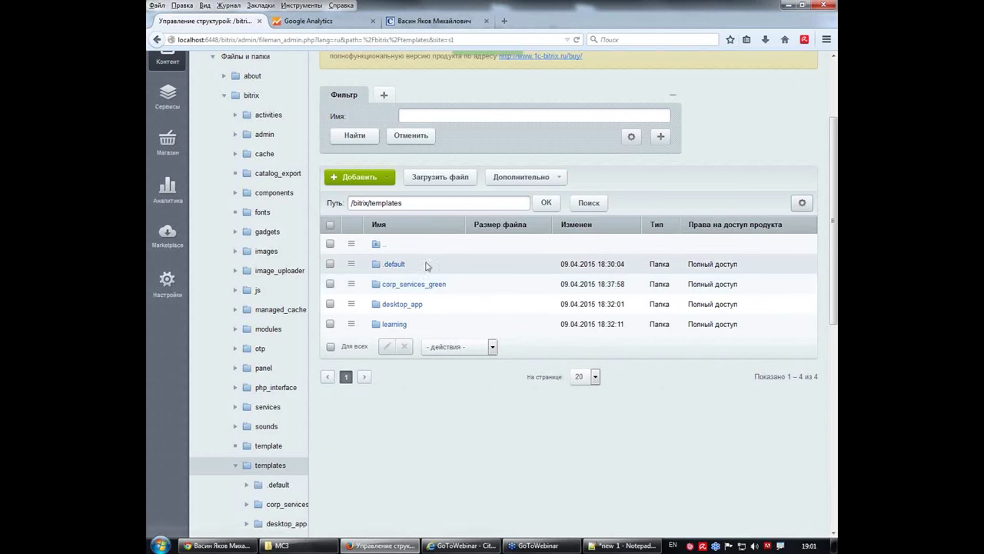
pyautogui.click(430, 291)
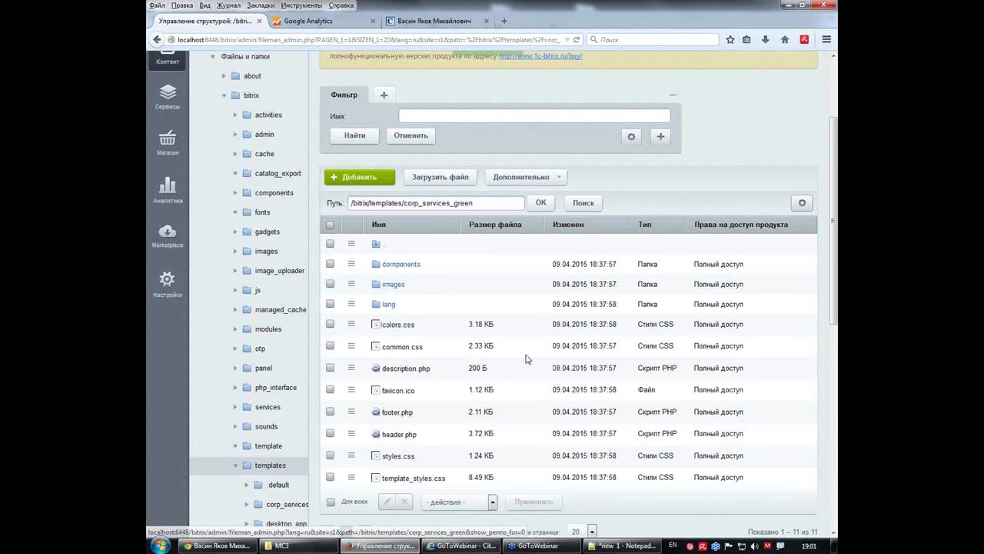
pyautogui.scroll(-3, 562, 377)
pyautogui.scroll(3, 561, 374)
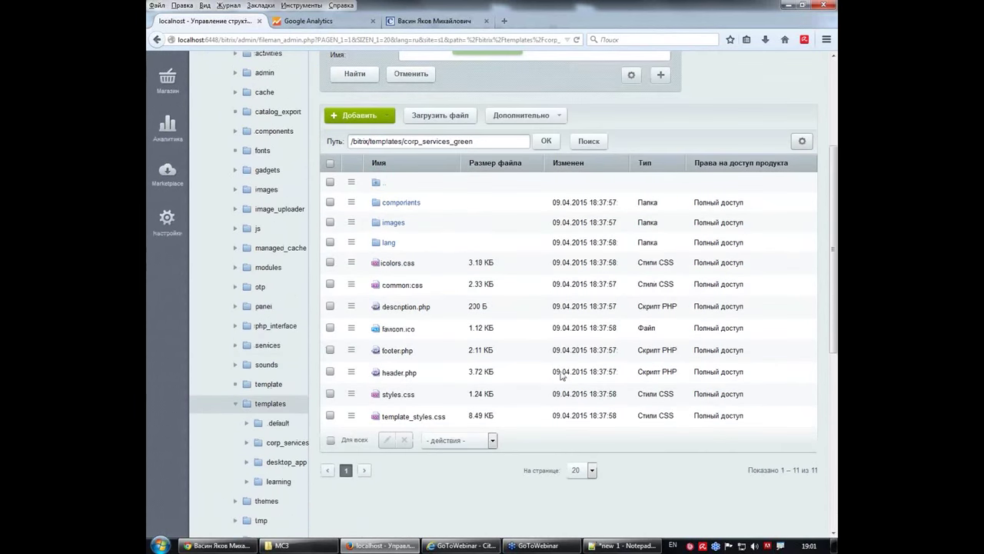
pyautogui.scroll(-1, 560, 369)
pyautogui.scroll(-1, 560, 369)
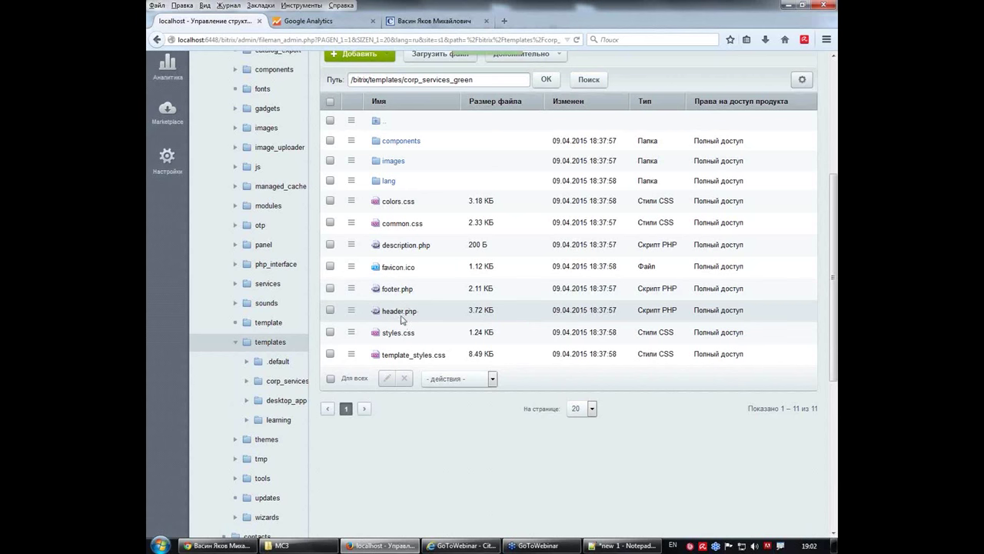
pyautogui.click(352, 312)
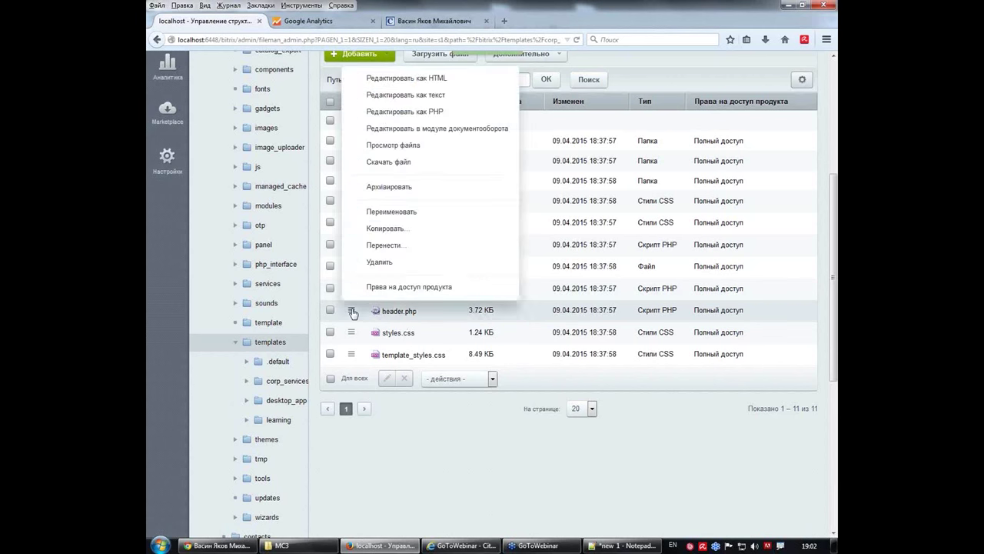
pyautogui.click(466, 115)
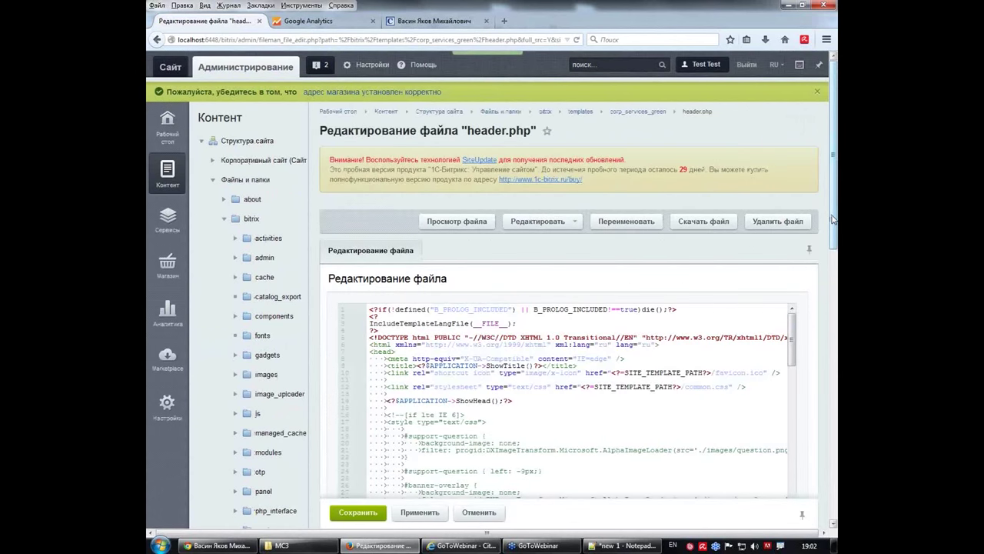
pyautogui.scroll(-4, 833, 220)
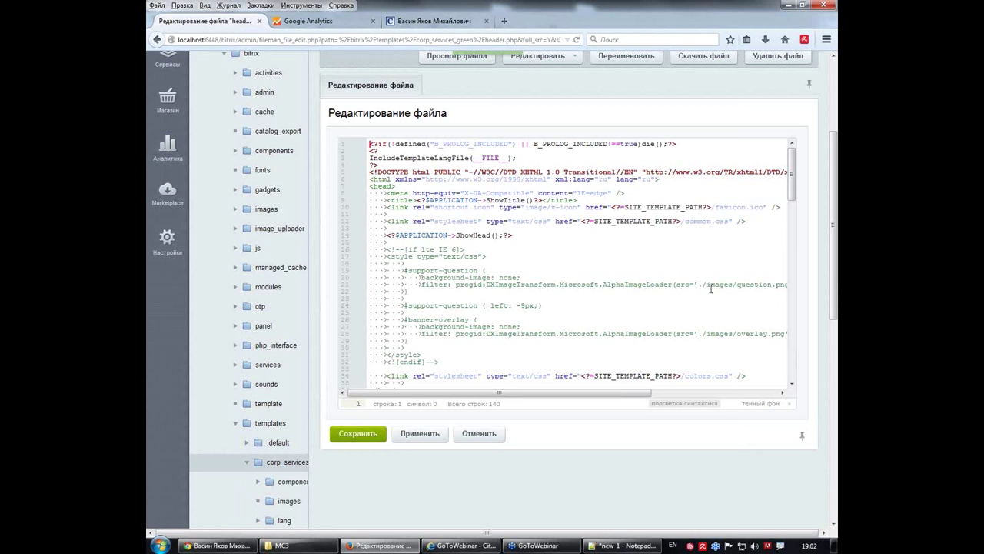
pyautogui.click(498, 435)
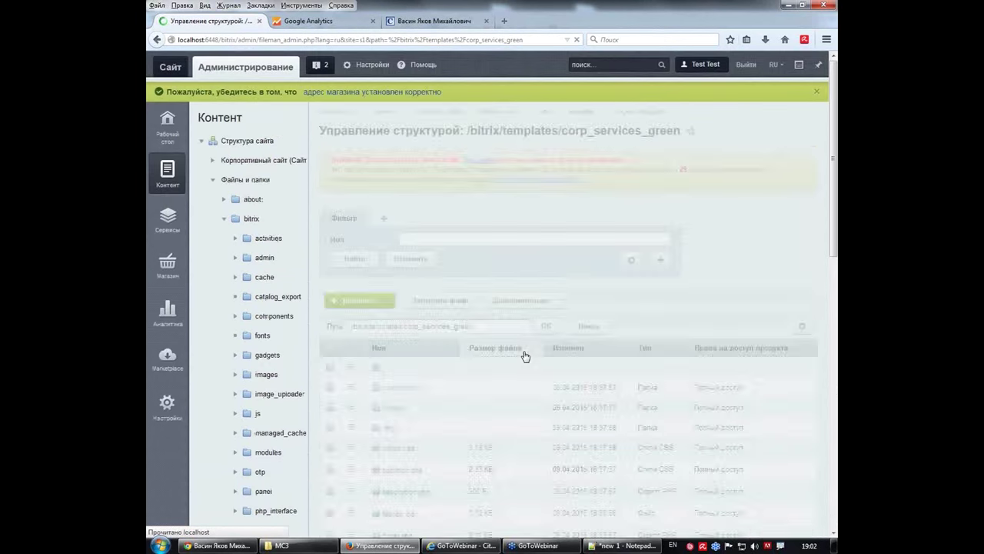
# Start copying header.php and choose /bitrix/templates/corp_services_green as the destination folder.
pyautogui.scroll(-5, 431, 324)
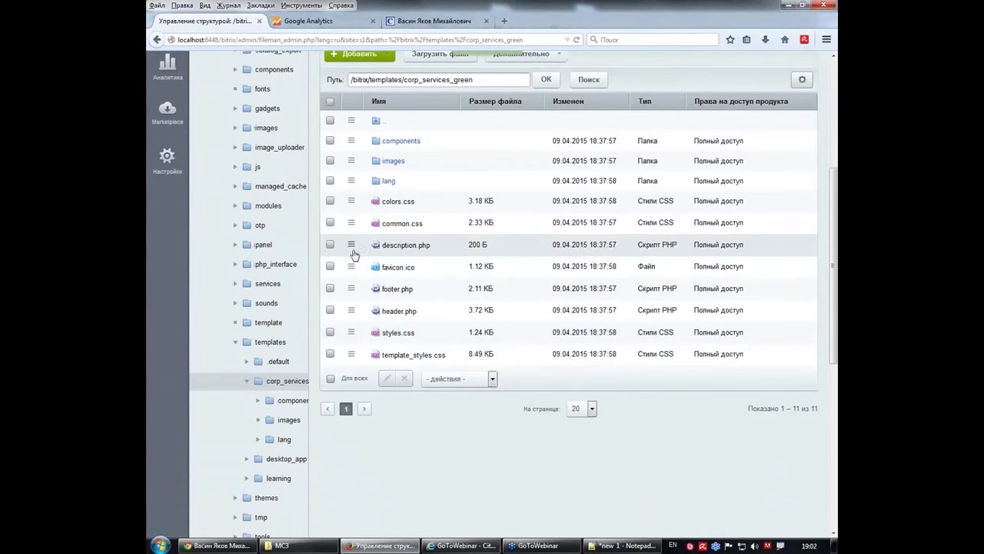
pyautogui.click(351, 310)
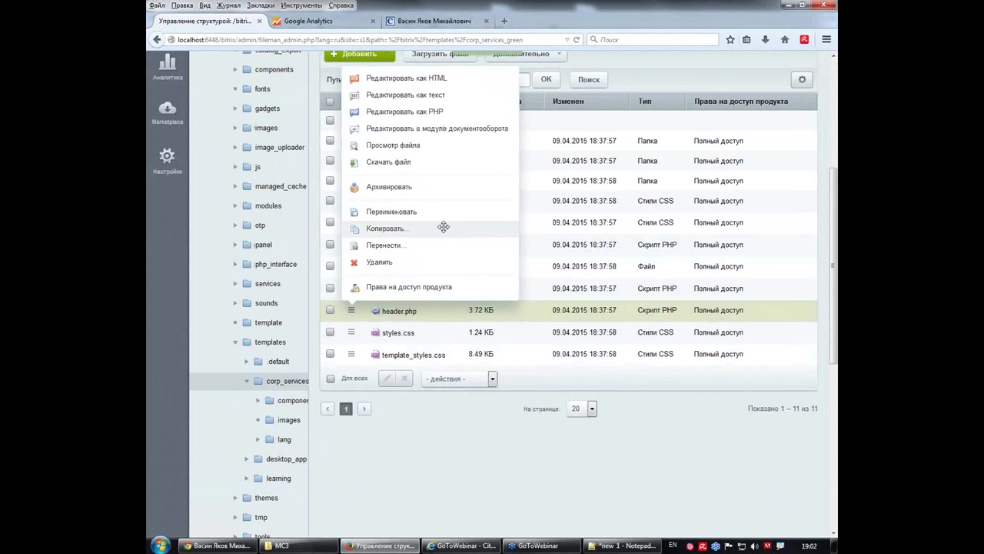
pyautogui.click(444, 226)
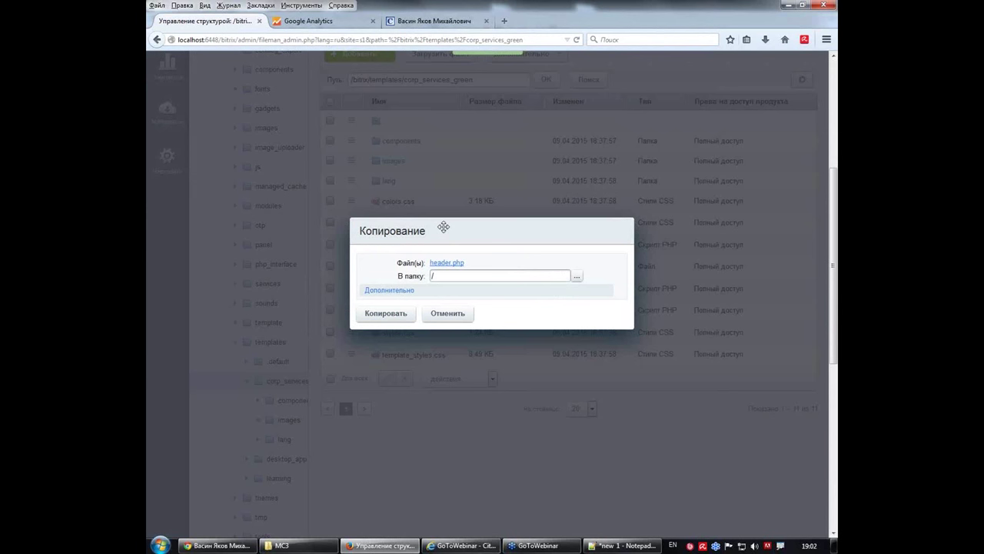
pyautogui.click(577, 277)
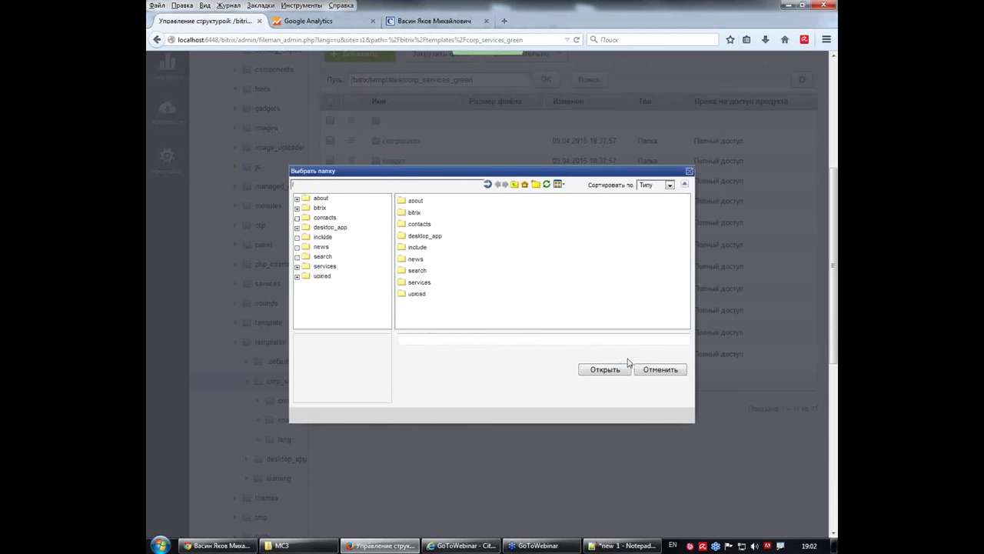
pyautogui.click(297, 209)
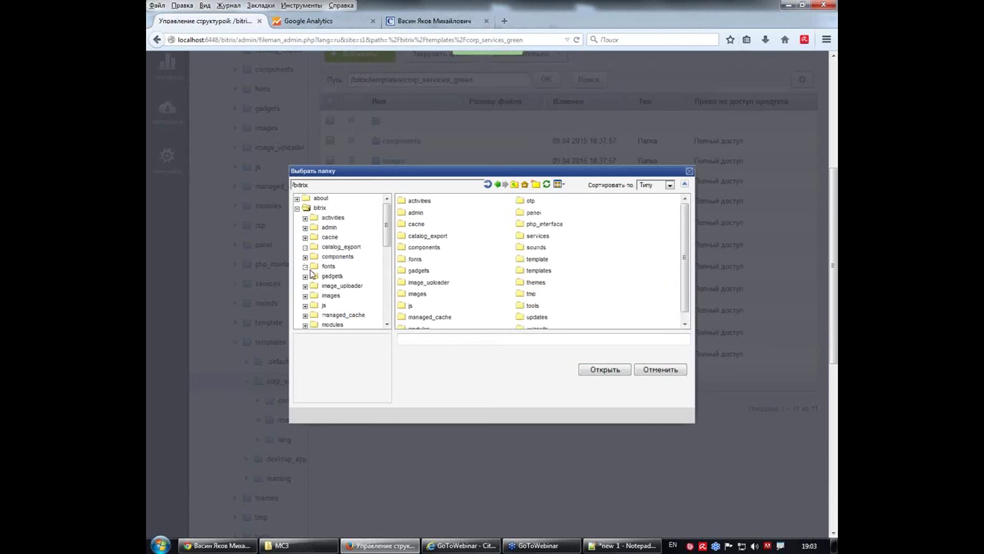
pyautogui.scroll(-5, 342, 254)
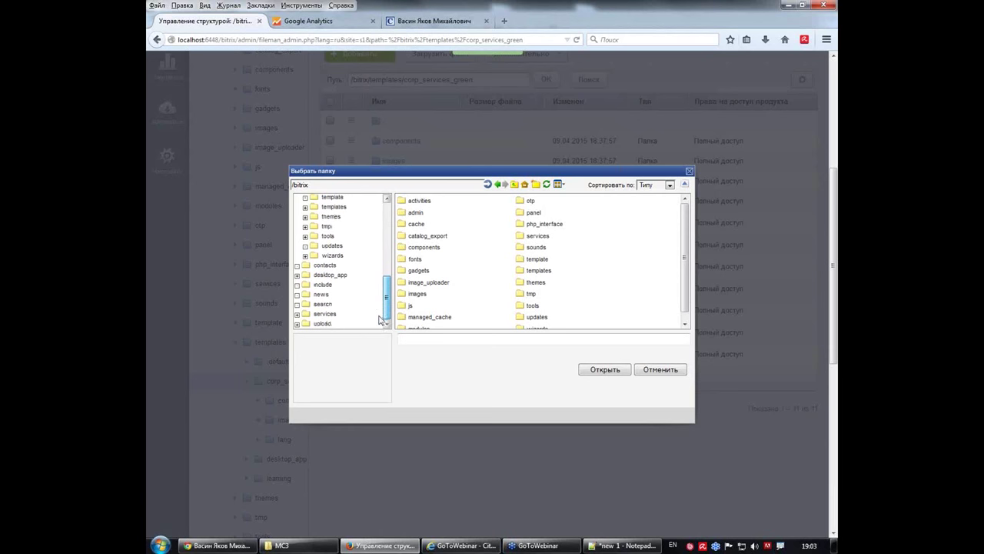
pyautogui.click(339, 208)
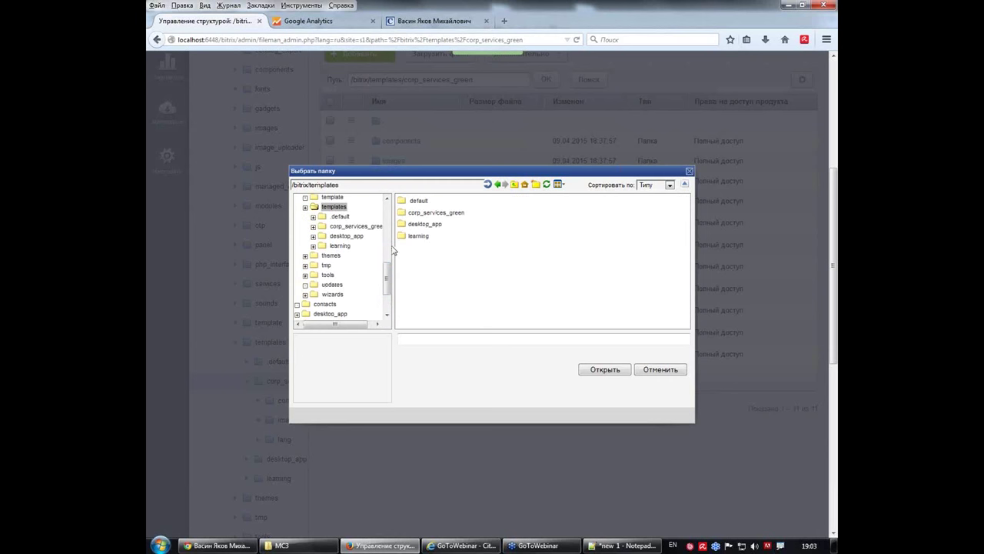
pyautogui.click(439, 213)
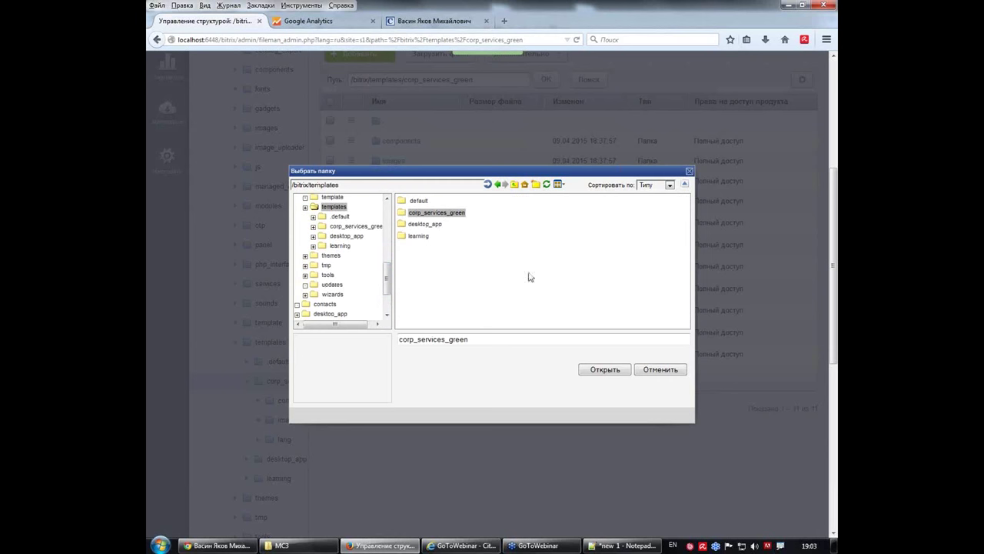
pyautogui.click(605, 370)
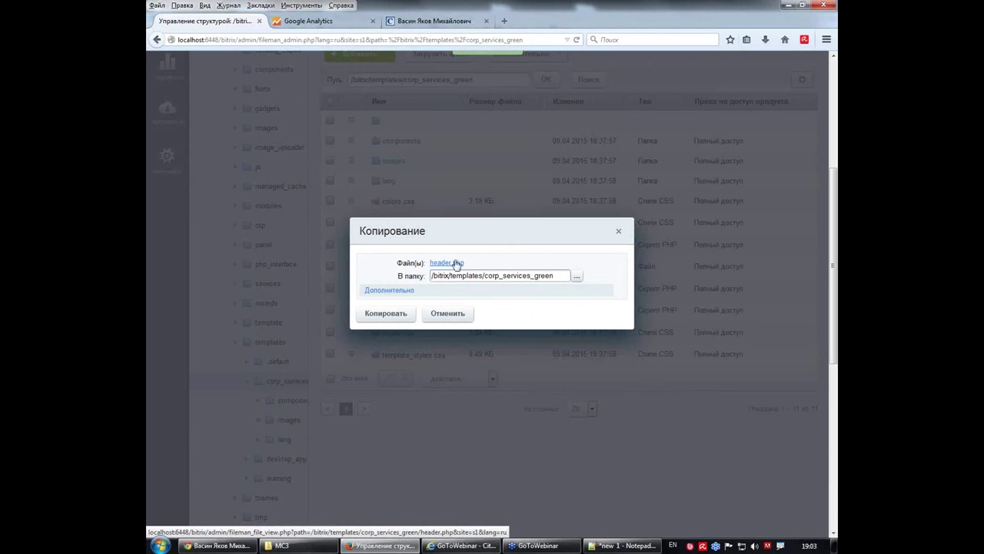
pyautogui.moveTo(495, 233); pyautogui.dragTo(557, 368)
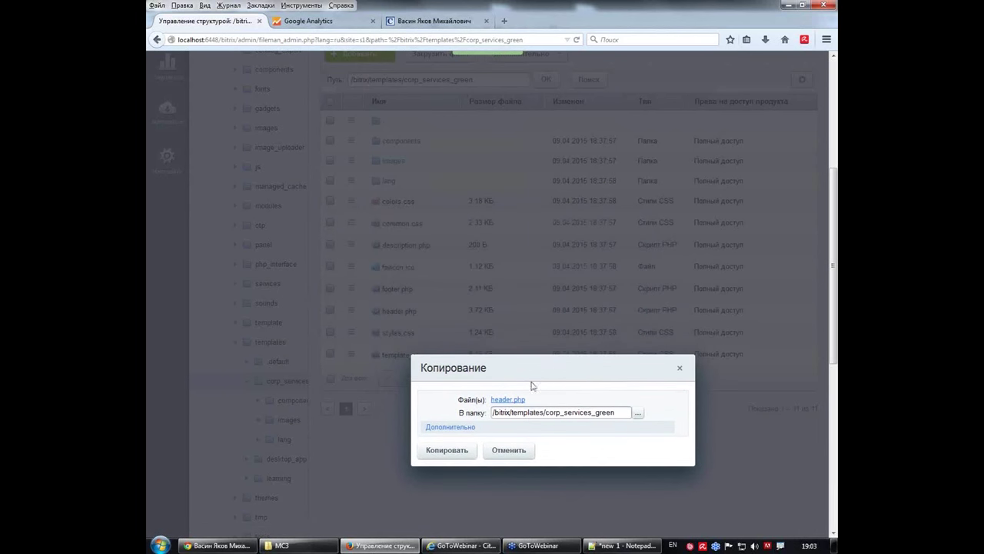
pyautogui.click(509, 399)
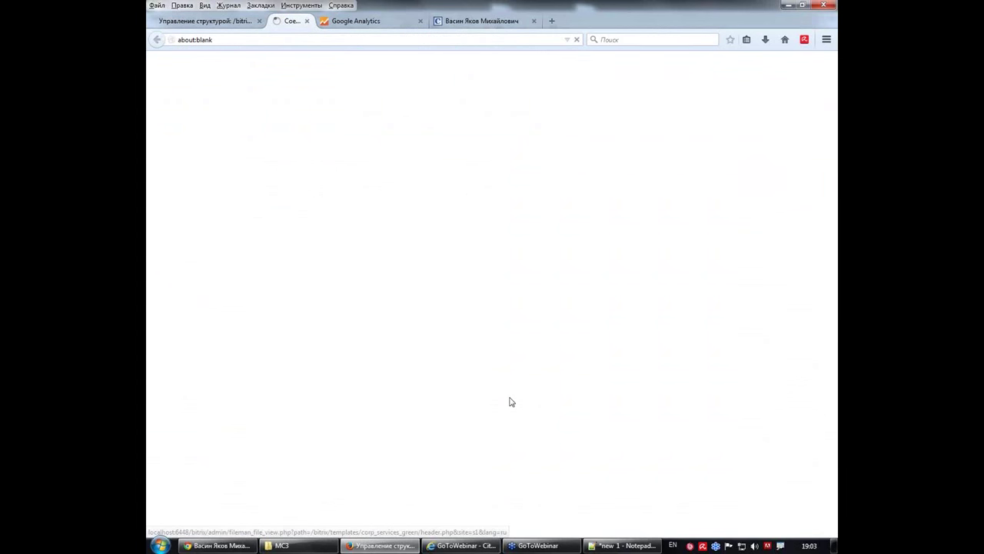
pyautogui.click(373, 21)
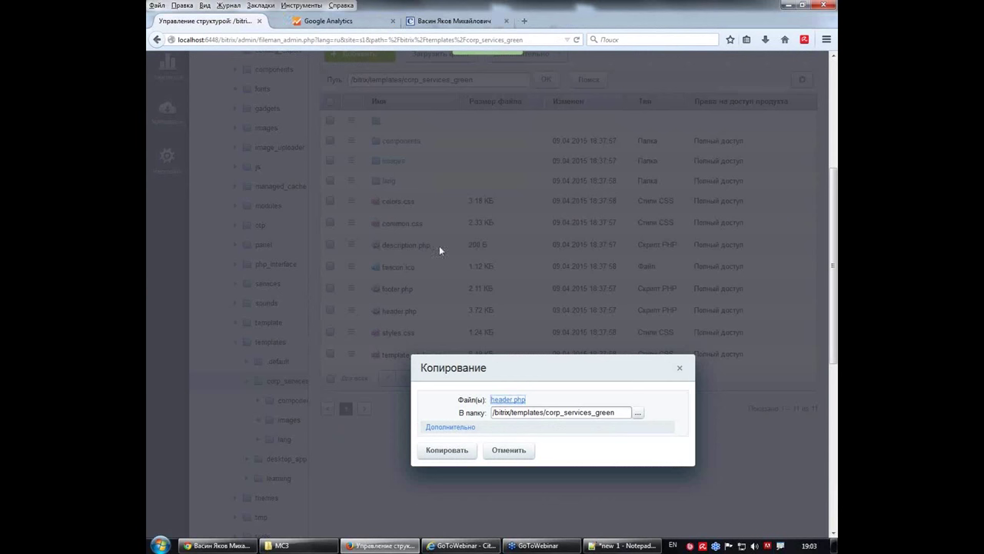
# Copy header.php within corp_services_green using automatic renaming for name conflicts, and refresh the file list.
pyautogui.click(454, 428)
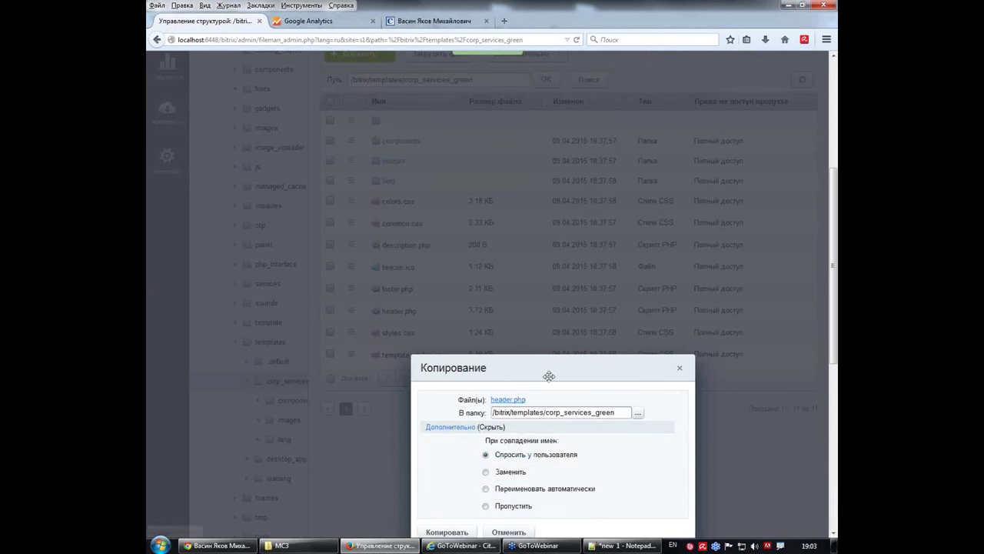
pyautogui.moveTo(548, 360); pyautogui.dragTo(526, 196)
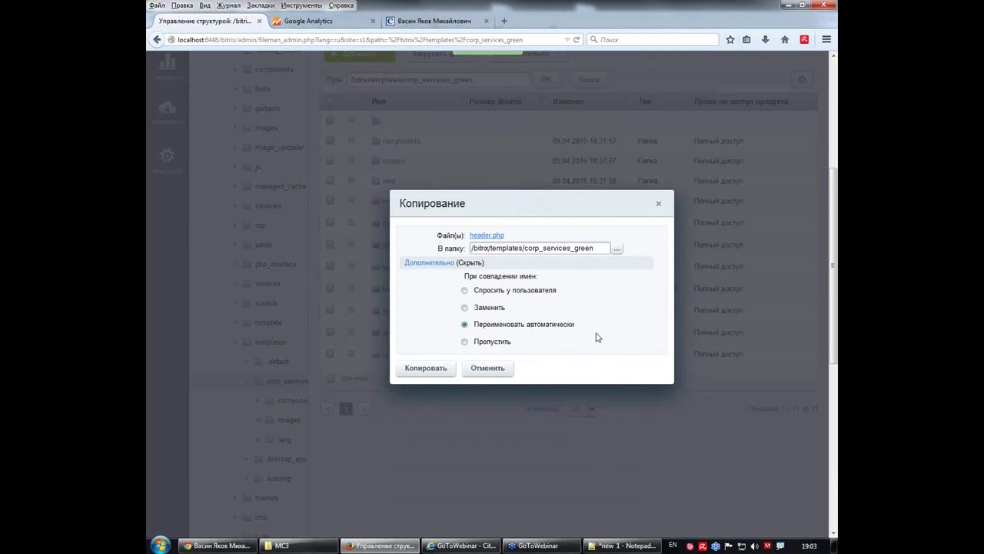
pyautogui.click(431, 370)
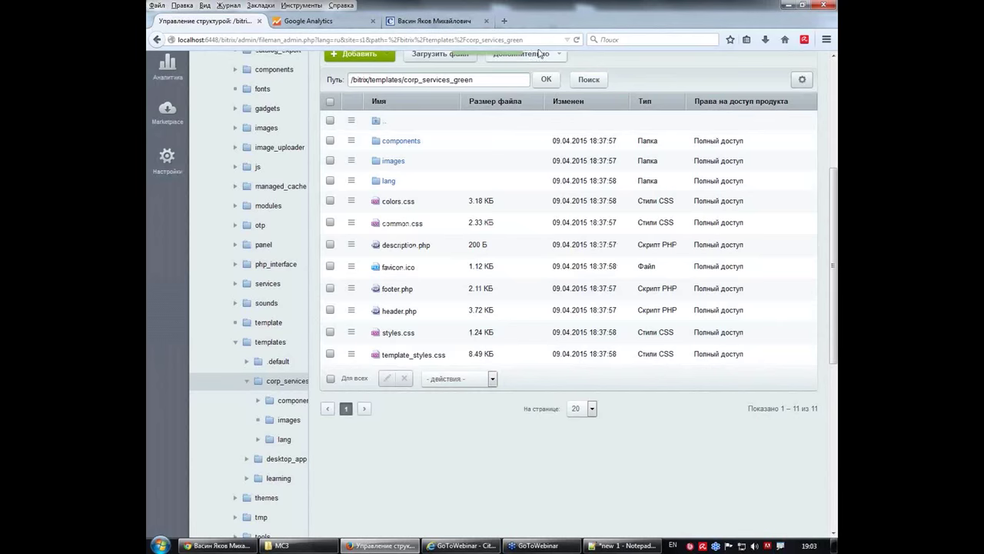
pyautogui.click(576, 39)
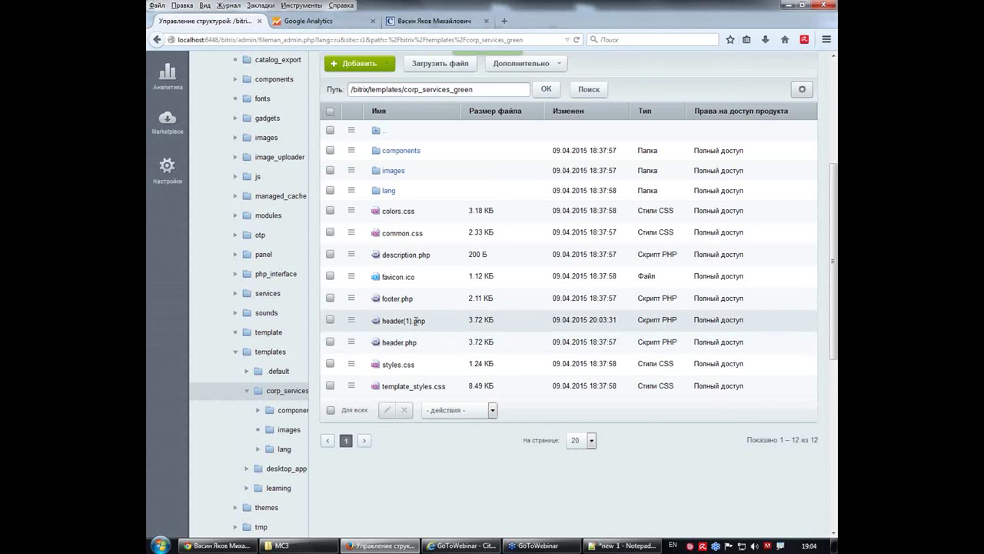
# Open the original header.php for editing as PHP and locate its closing </head> tag.
pyautogui.click(351, 343)
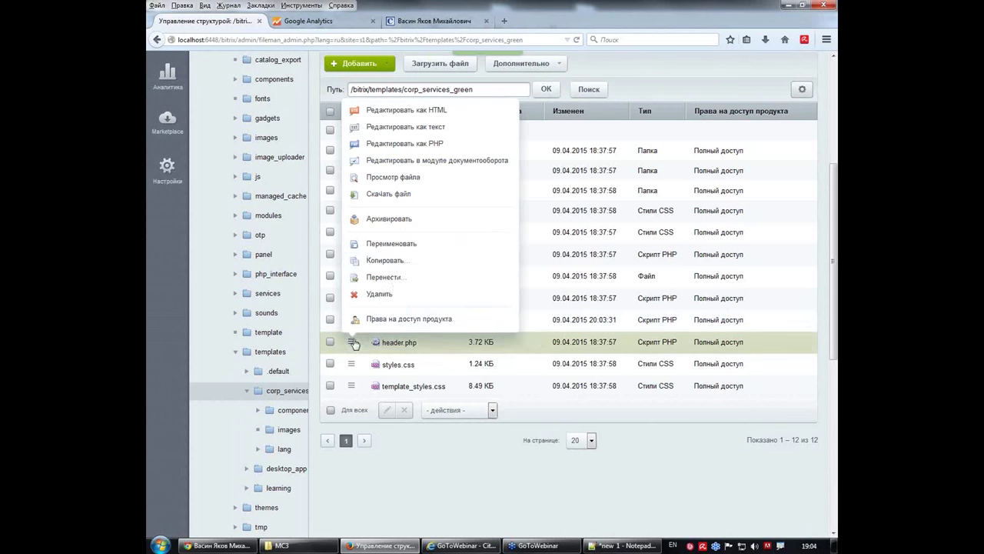
pyautogui.click(474, 148)
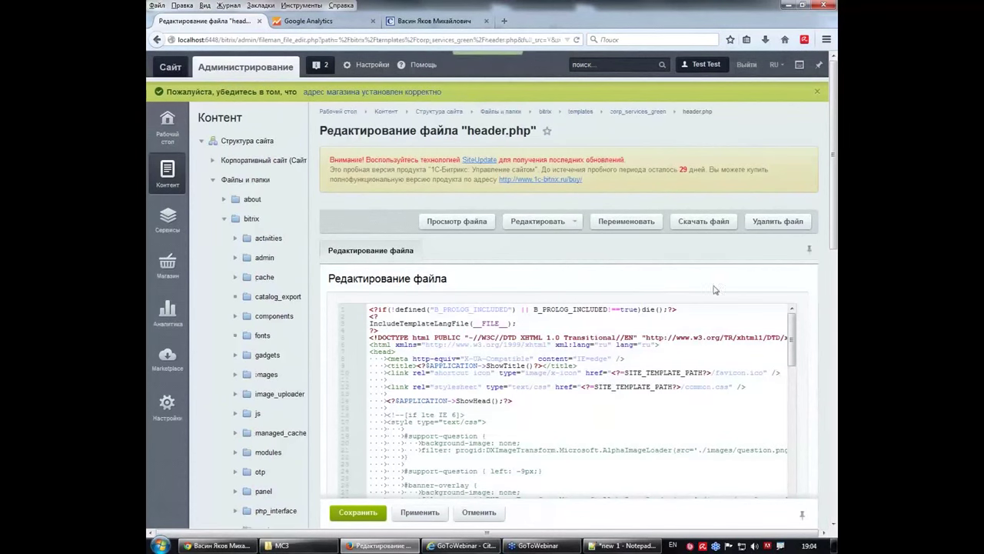
pyautogui.moveTo(830, 228); pyautogui.dragTo(831, 312)
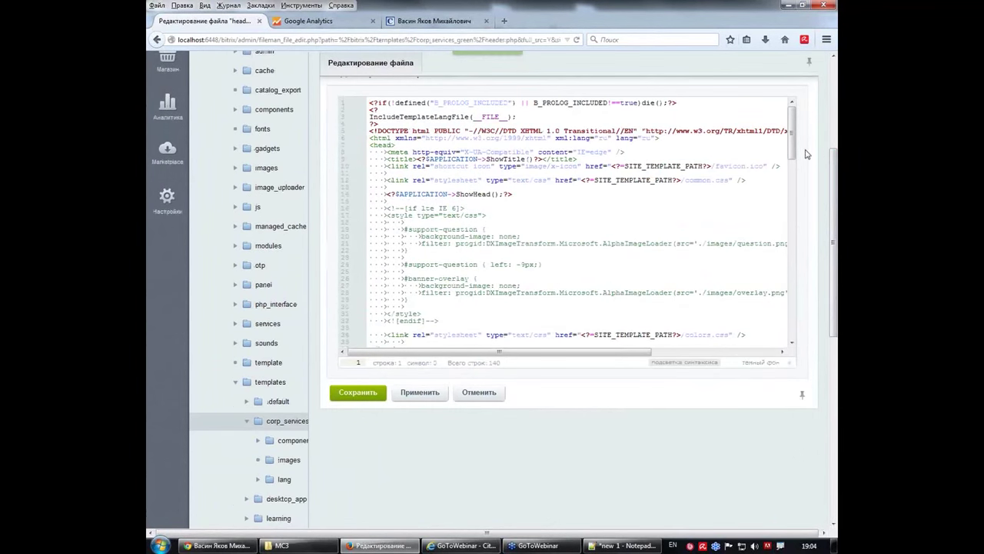
pyautogui.moveTo(802, 154); pyautogui.dragTo(806, 202)
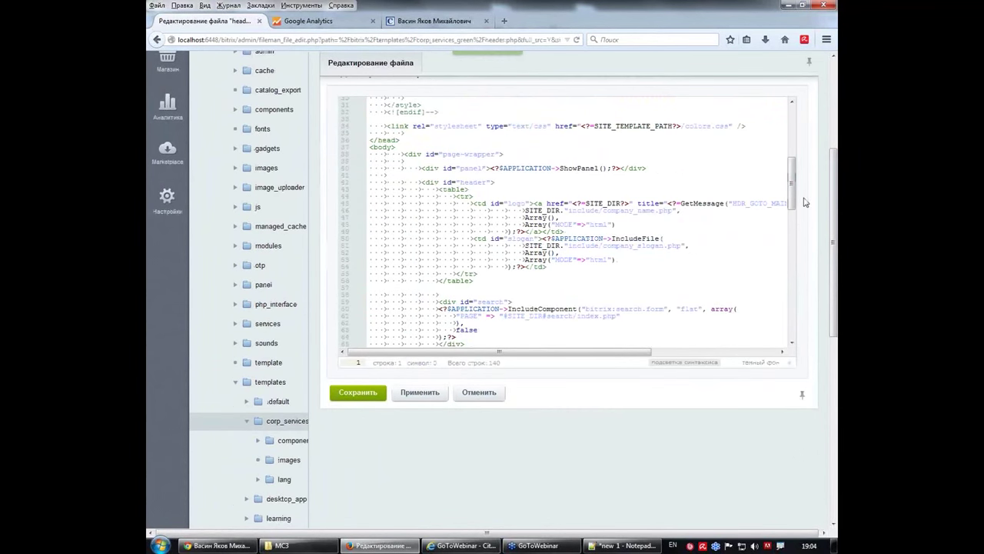
pyautogui.scroll(2, 414, 184)
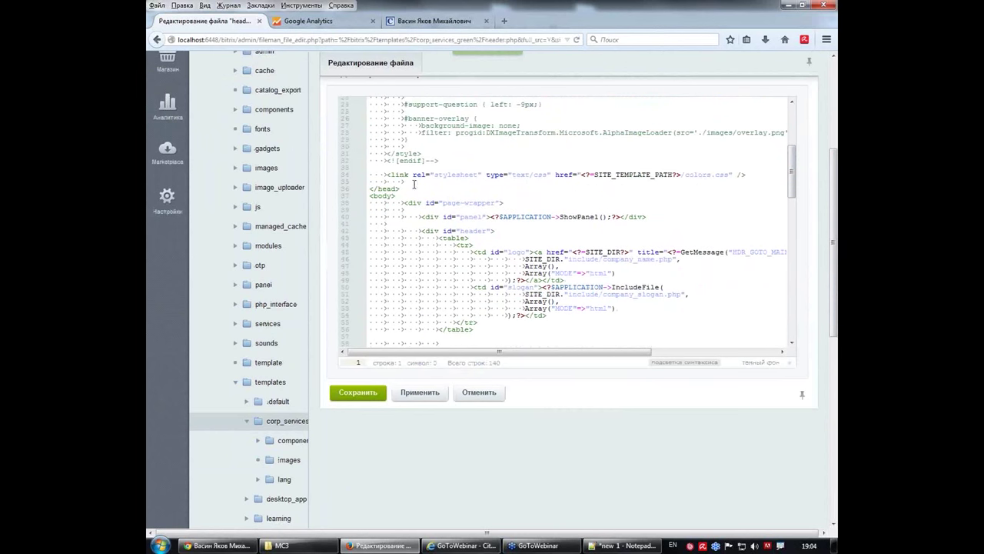
pyautogui.click(369, 189)
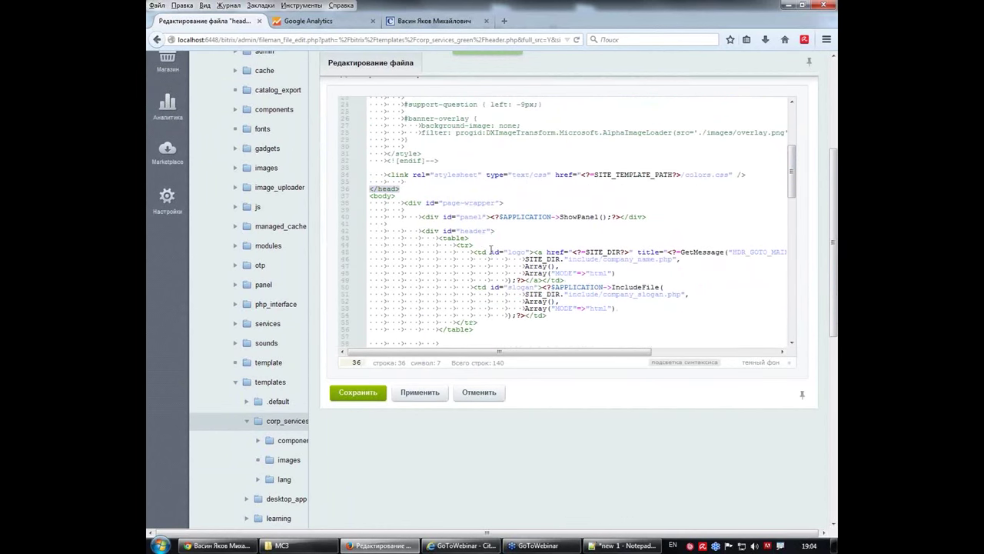
pyautogui.scroll(6, 491, 249)
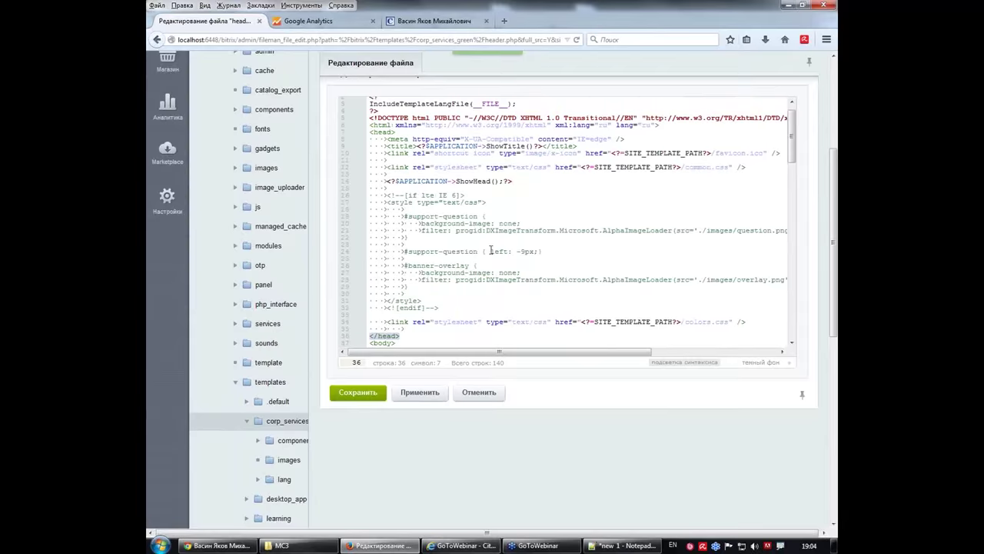
pyautogui.scroll(1, 491, 250)
pyautogui.scroll(-1, 491, 250)
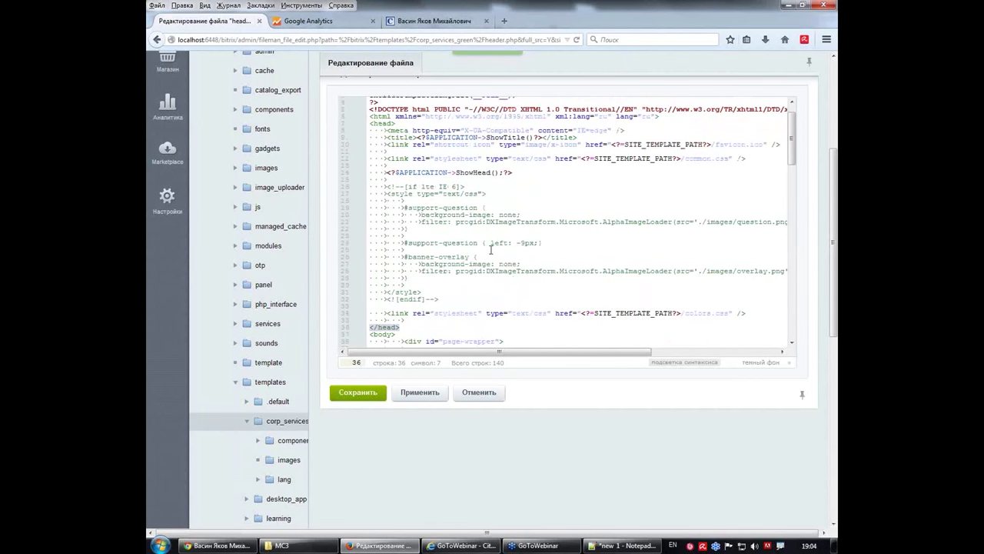
pyautogui.scroll(-2, 491, 250)
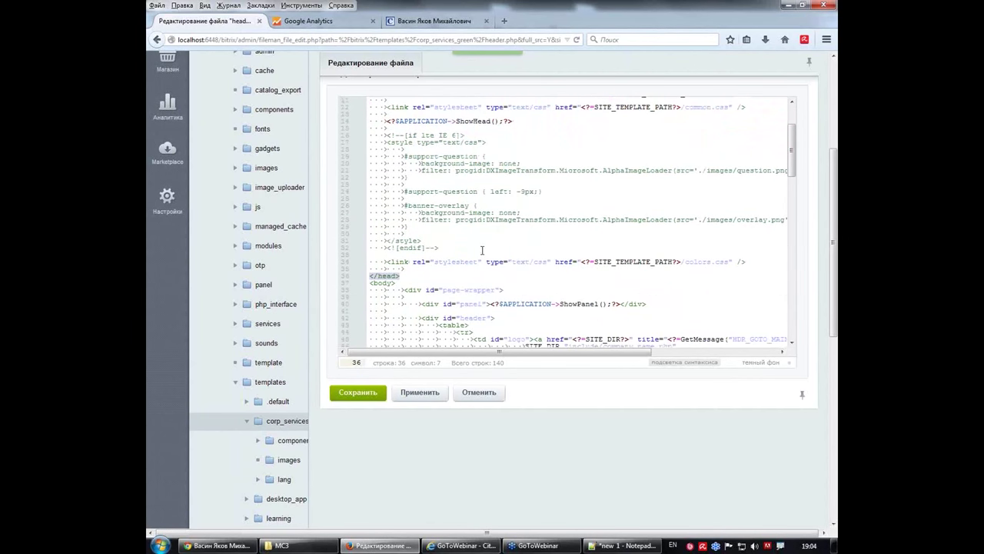
# Add an empty line directly above the closing </head> tag in header.php.
pyautogui.click(422, 268)
pyautogui.press('Return')
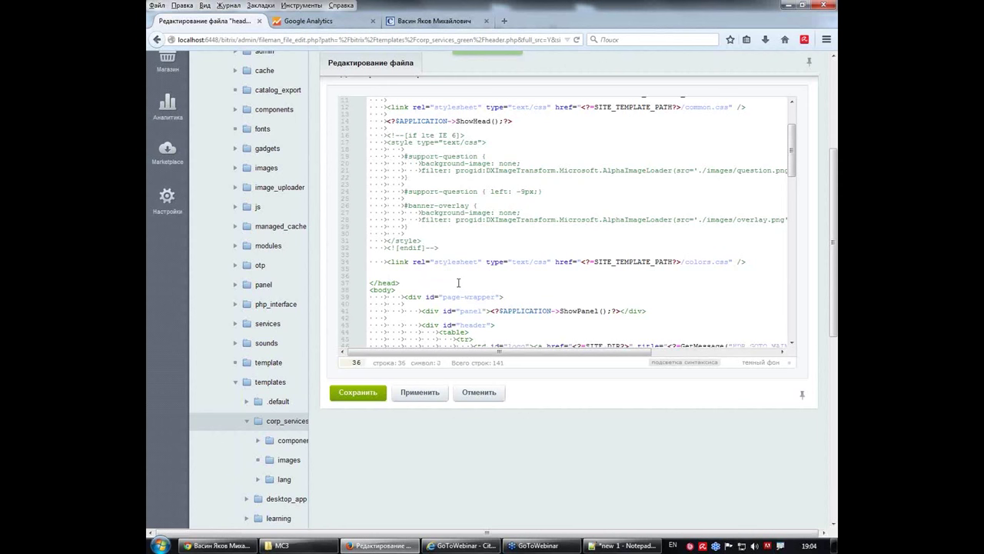
pyautogui.click(386, 272)
# Copy the entire Google Analytics script from Notepad++ and paste it into header.php on the empty line above </head>.
pyautogui.click(638, 547)
pyautogui.moveTo(319, 490); pyautogui.dragTo(183, 20)
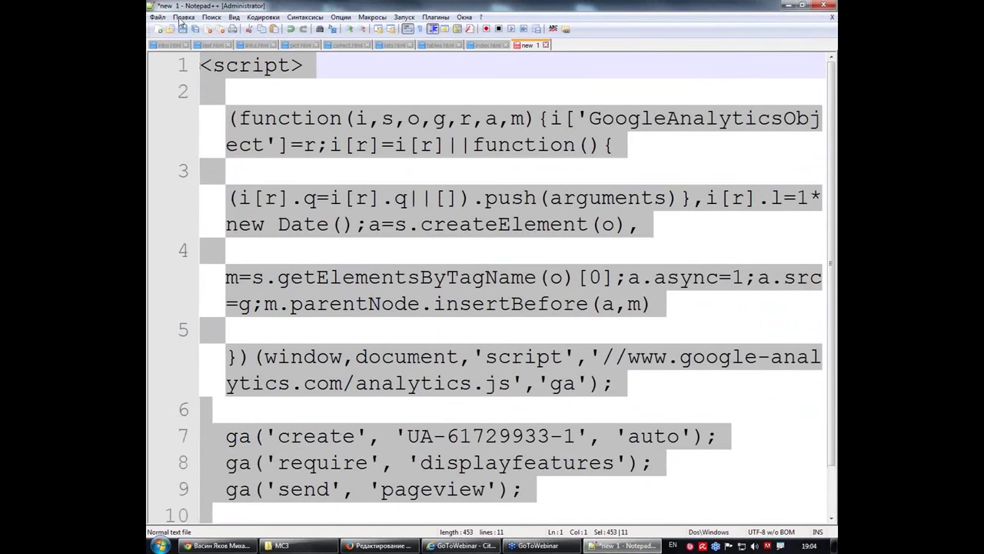
pyautogui.rightClick(364, 129)
pyautogui.click(407, 146)
pyautogui.click(362, 543)
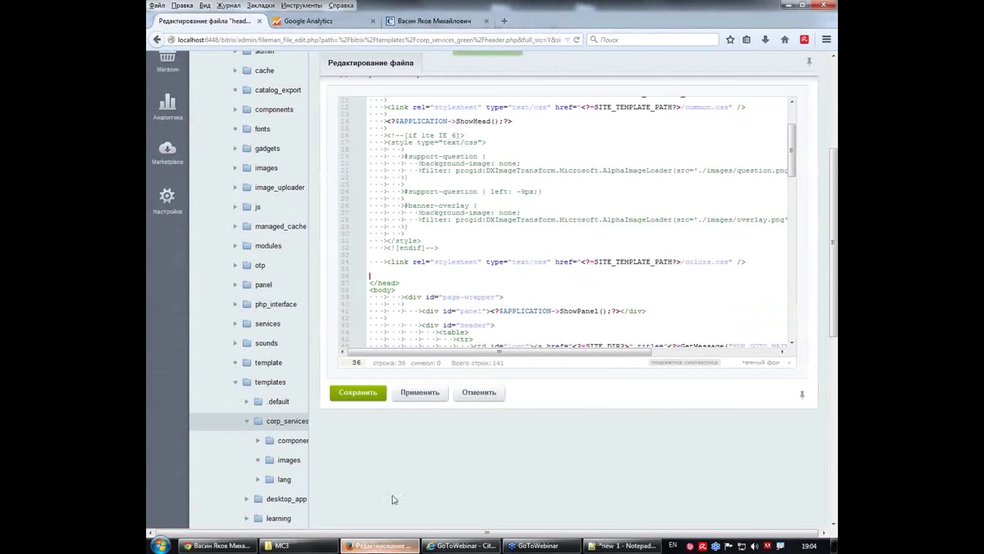
pyautogui.rightClick(397, 274)
pyautogui.click(388, 275)
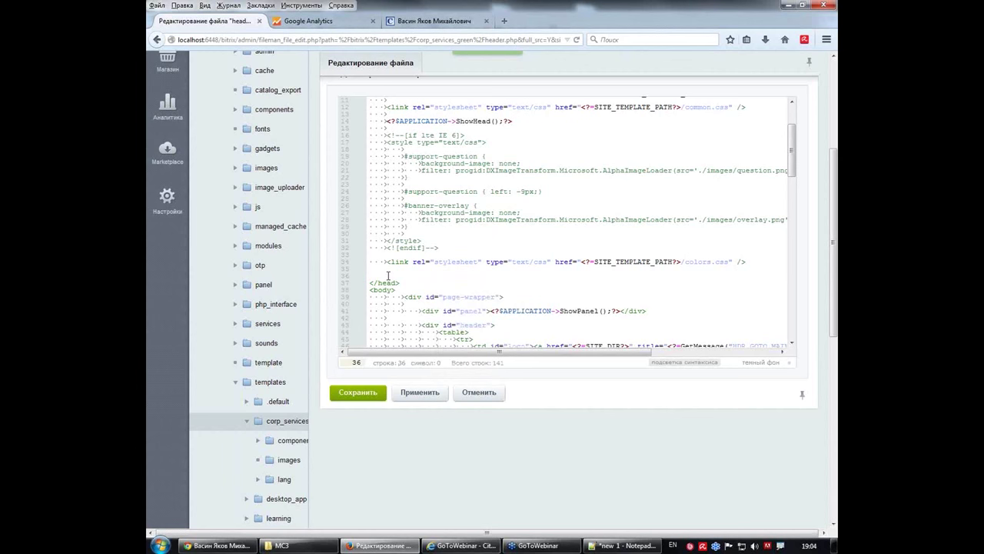
pyautogui.hotkey('ctrl', 'v')
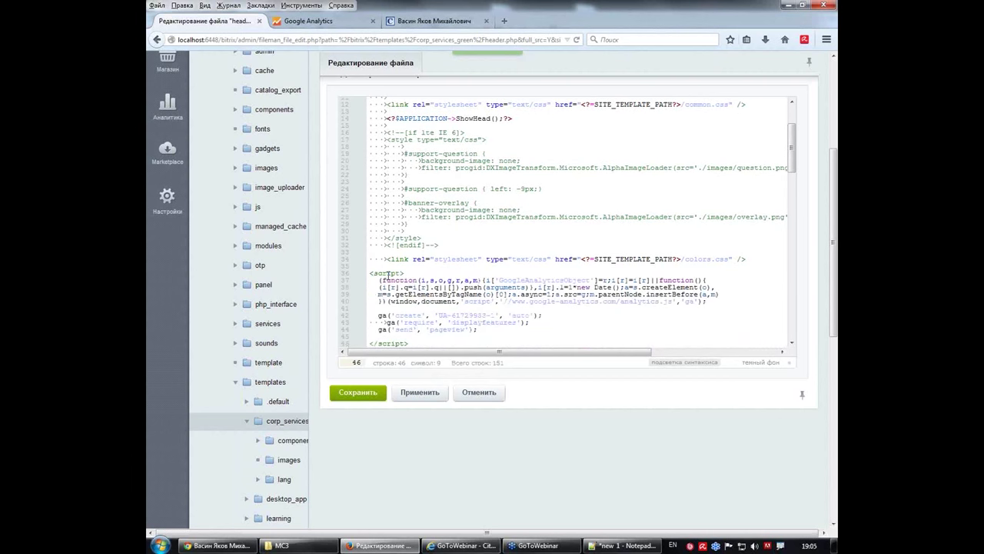
# Remove the blank lines before ga('create') and </script> in the pasted code, and add a line break after the script.
pyautogui.scroll(-3, 400, 271)
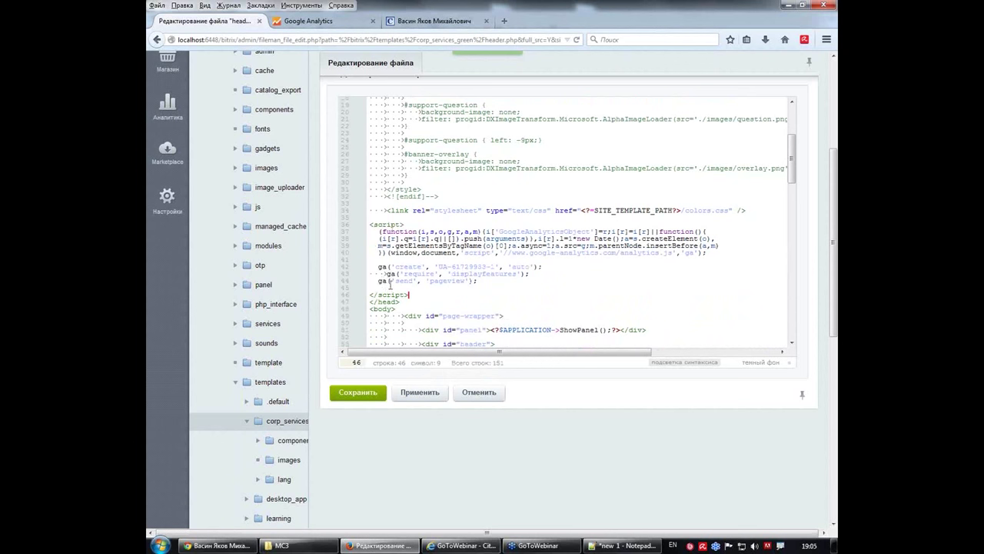
pyautogui.click(438, 286)
pyautogui.press('BackSpace')
pyautogui.click(423, 286)
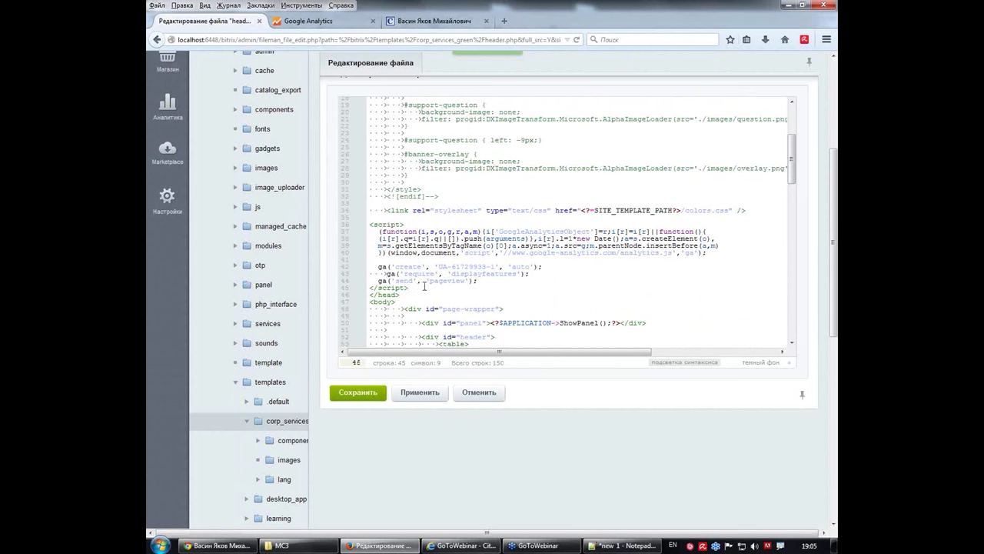
pyautogui.press('Return')
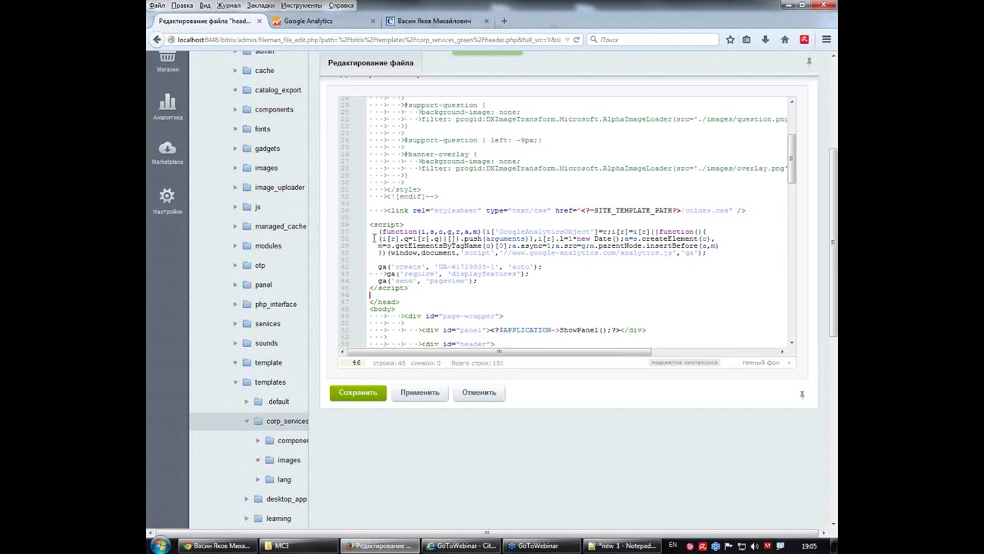
pyautogui.click(379, 259)
pyautogui.press('BackSpace')
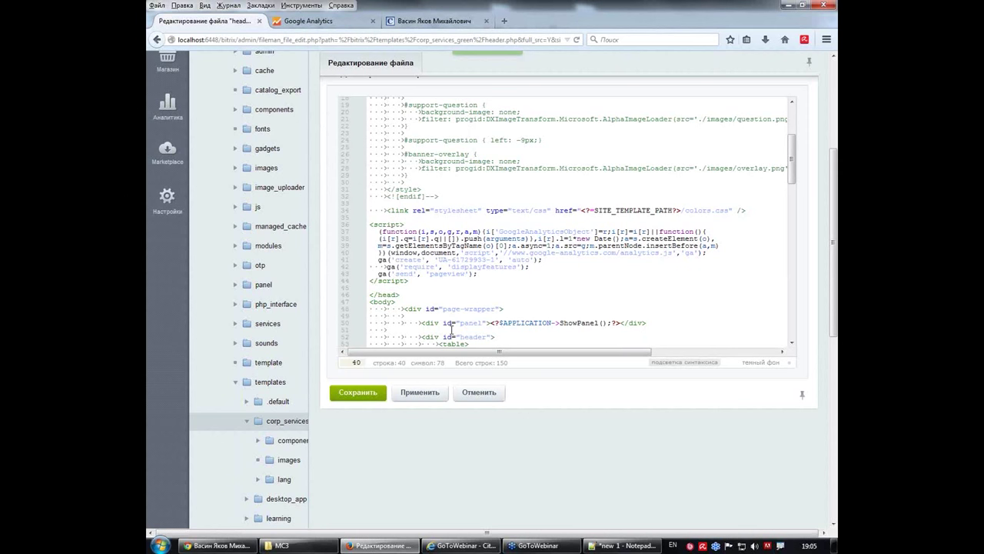
# Align the ga('require', 'displayfeatures') line with its neighbours and remove the blank line between </script> and </head>.
pyautogui.click(387, 266)
pyautogui.press('BackSpace')
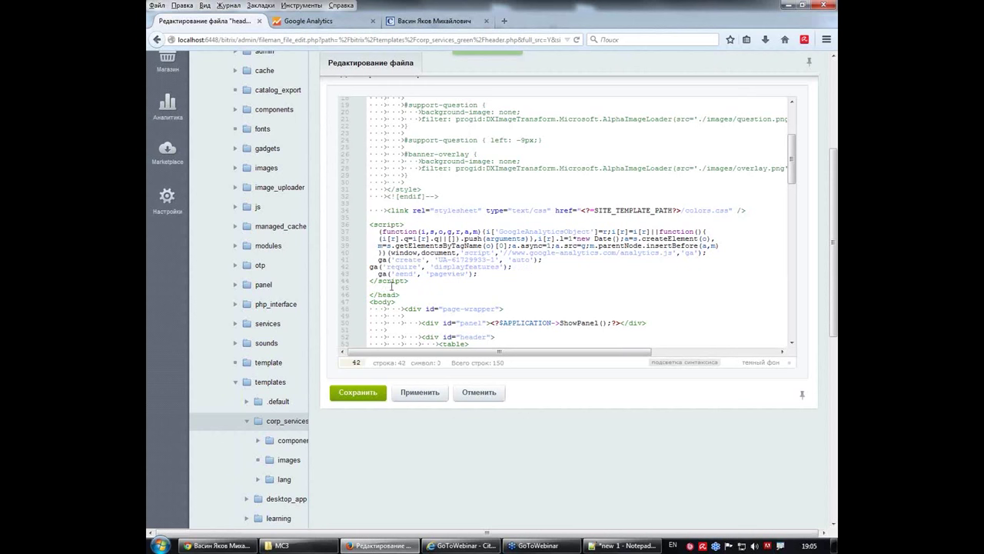
pyautogui.press('Home')
pyautogui.click(558, 262)
pyautogui.press('Return')
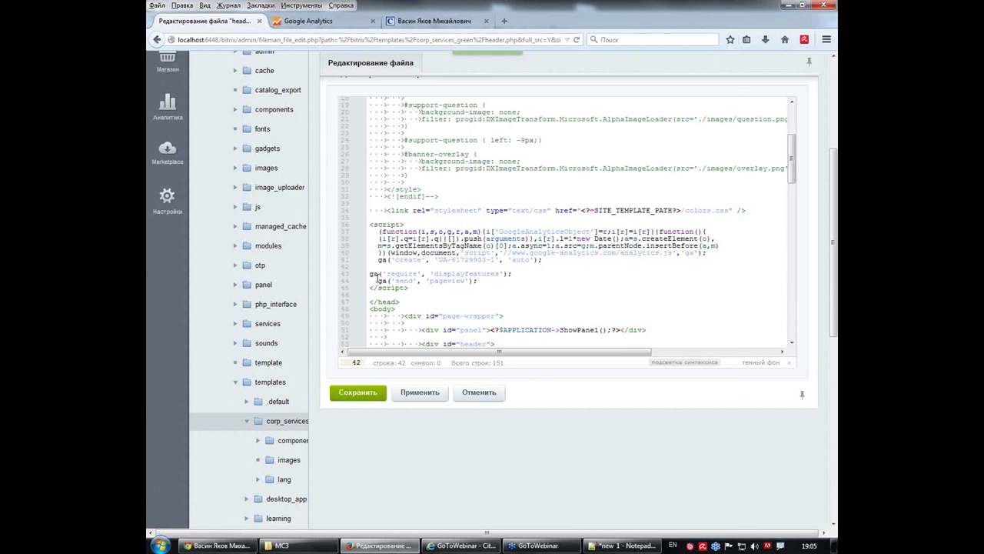
pyautogui.press('Delete')
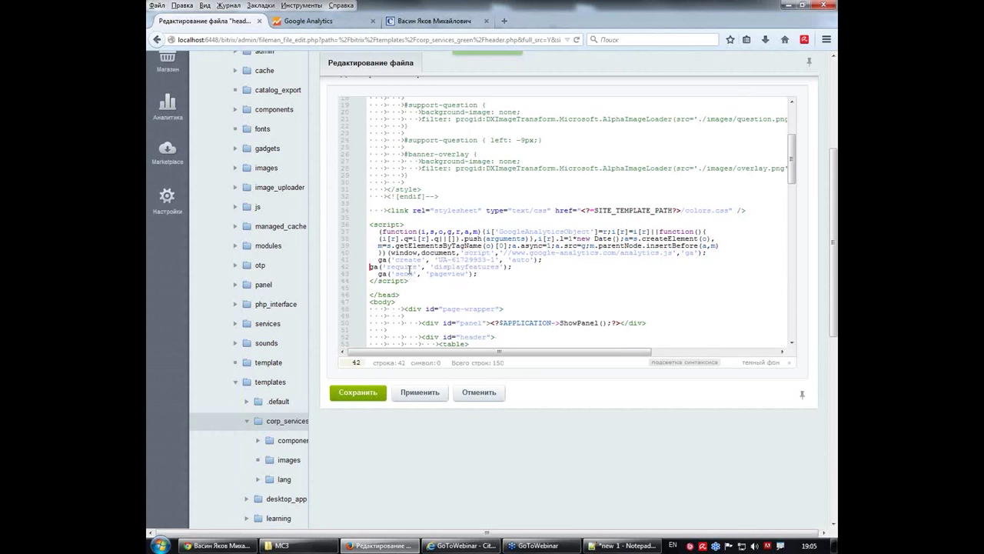
pyautogui.press('Tab')
pyautogui.press('BackSpace')
pyautogui.press('Down')
pyautogui.click(484, 283)
pyautogui.click(394, 289)
pyautogui.press('BackSpace')
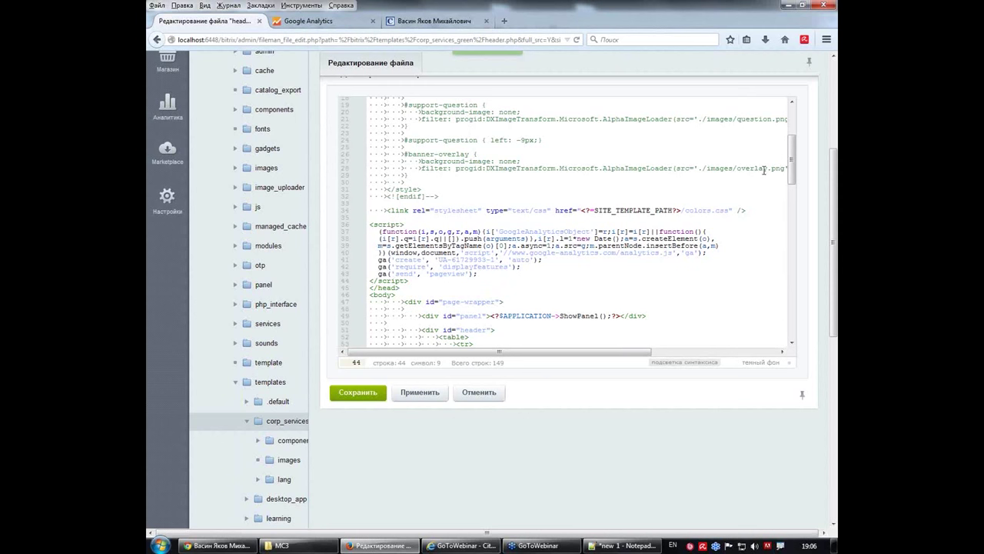
# Save the edited header.php and check its entry in the corp_services_green file list.
pyautogui.moveTo(793, 156)
pyautogui.mouseDown()
pyautogui.moveTo(809, 310)
pyautogui.moveTo(774, 193)
pyautogui.moveTo(796, 131)
pyautogui.moveTo(795, 165)
pyautogui.mouseUp()
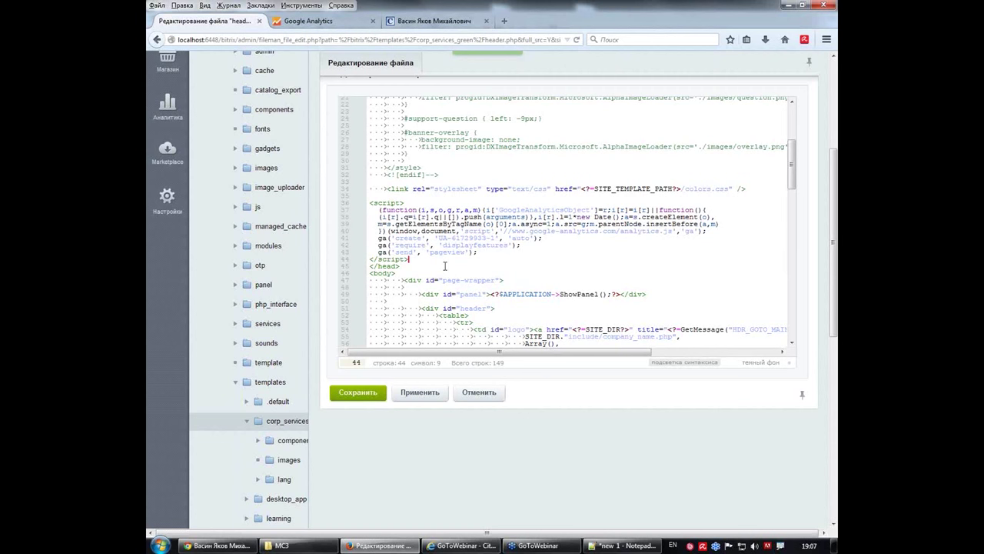
pyautogui.click(422, 393)
pyautogui.click(358, 392)
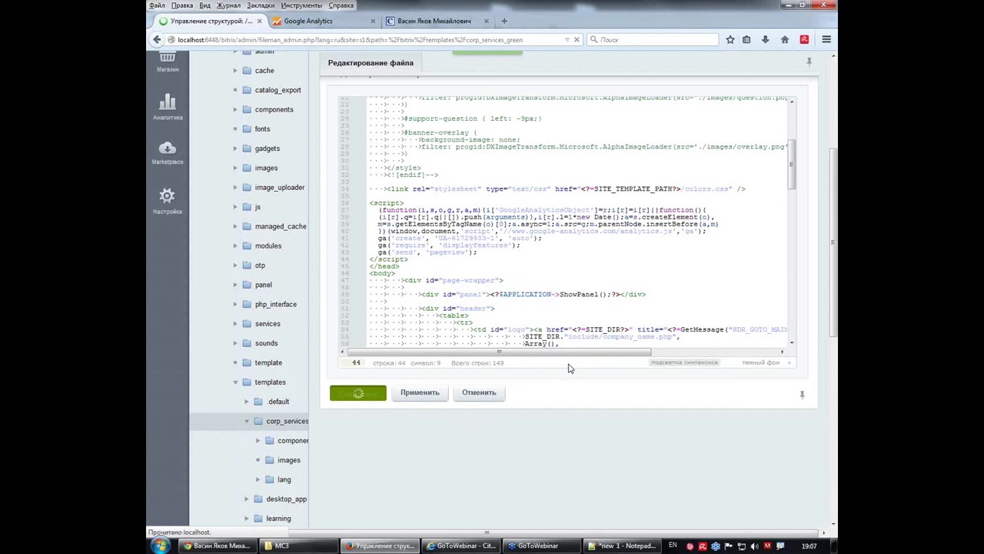
pyautogui.scroll(-5, 538, 292)
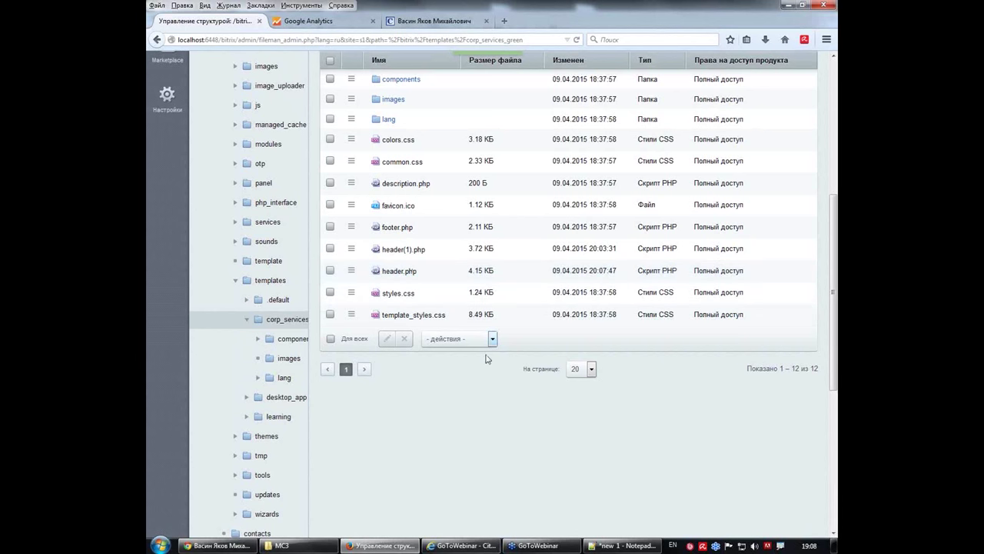
pyautogui.moveTo(627, 547)
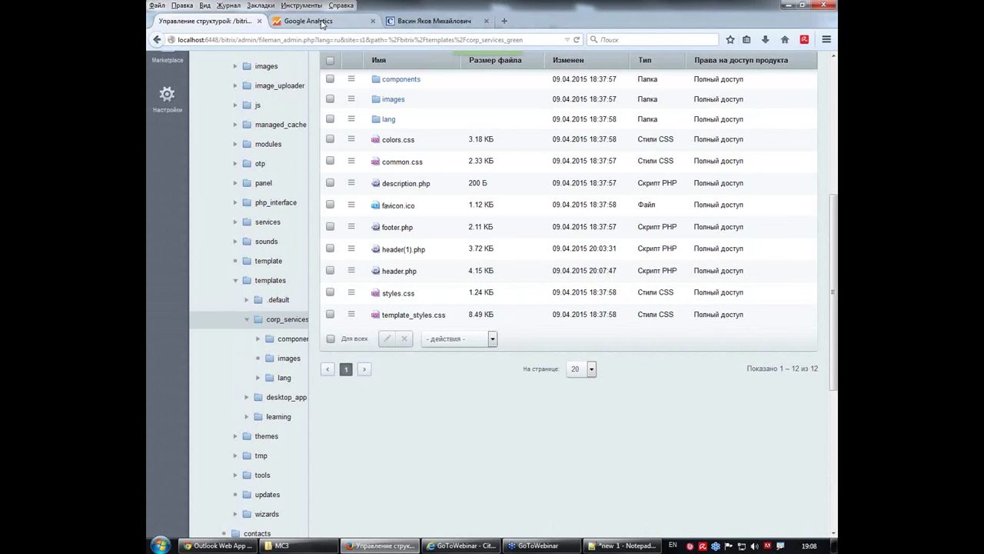
# Switch to Google Analytics and open the reports for the property "Сайт на Битрикс".
pyautogui.click(322, 25)
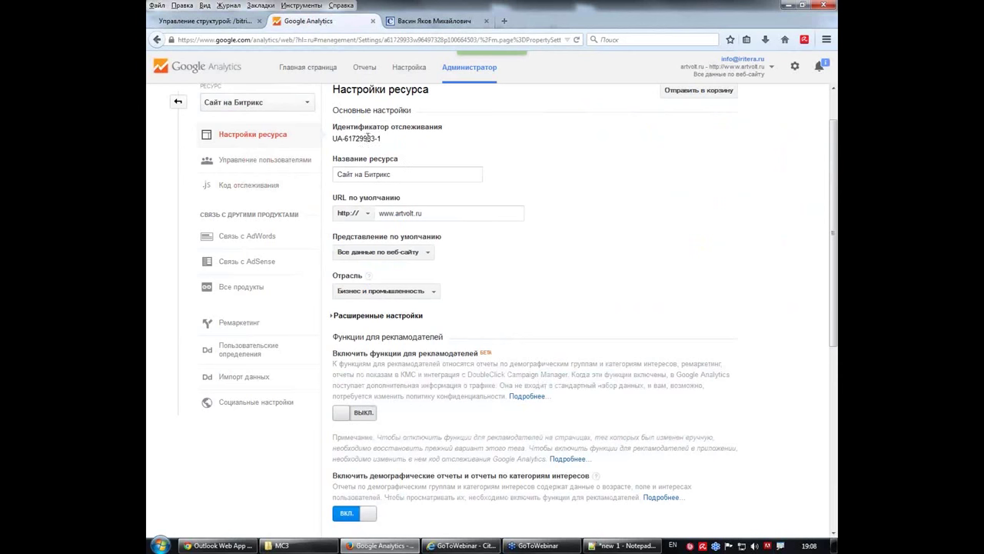
pyautogui.click(204, 21)
pyautogui.scroll(5, 285, 187)
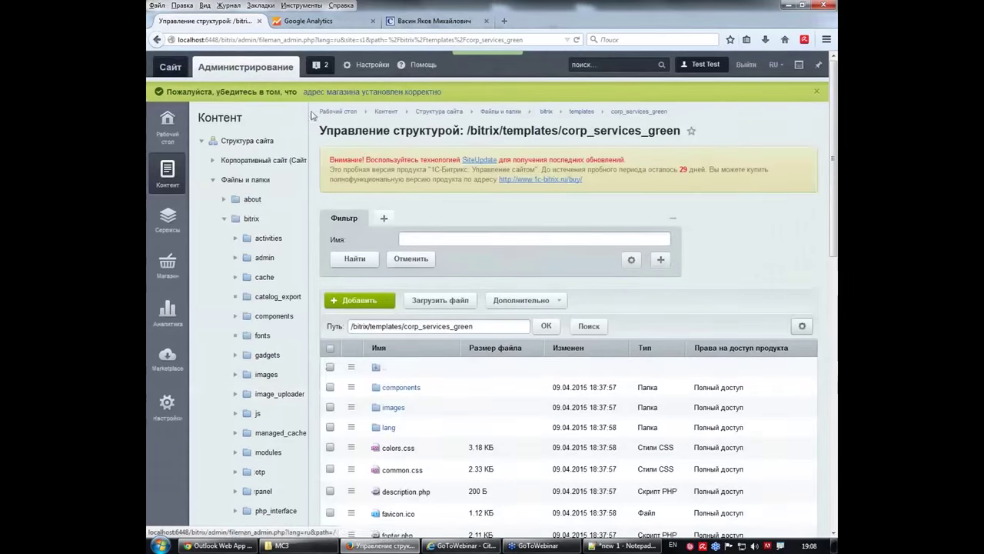
pyautogui.click(311, 21)
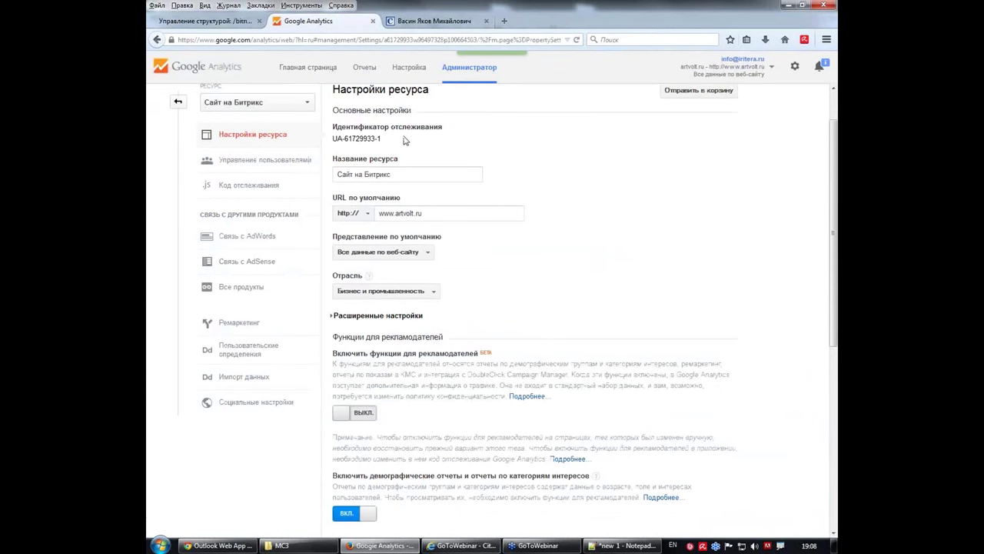
pyautogui.scroll(1, 481, 168)
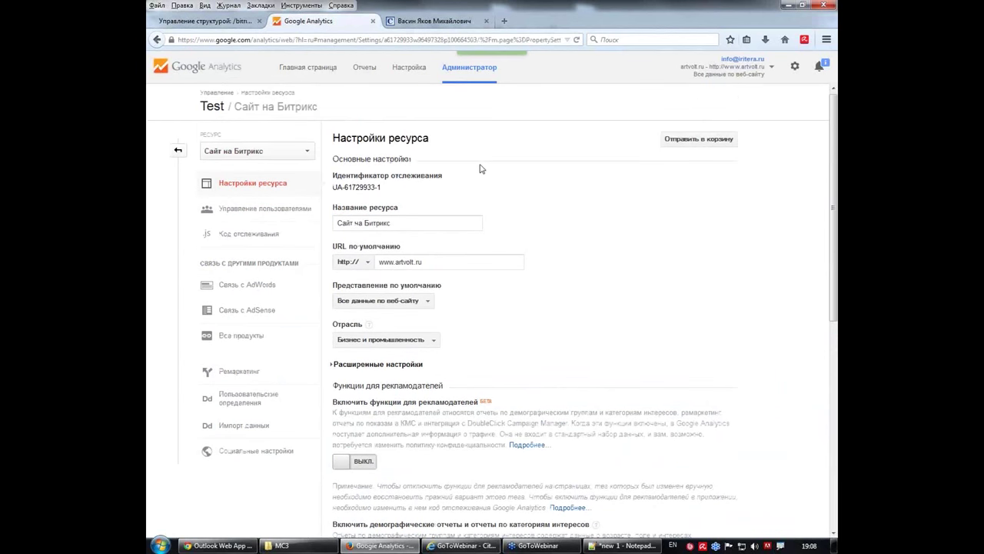
pyautogui.click(366, 69)
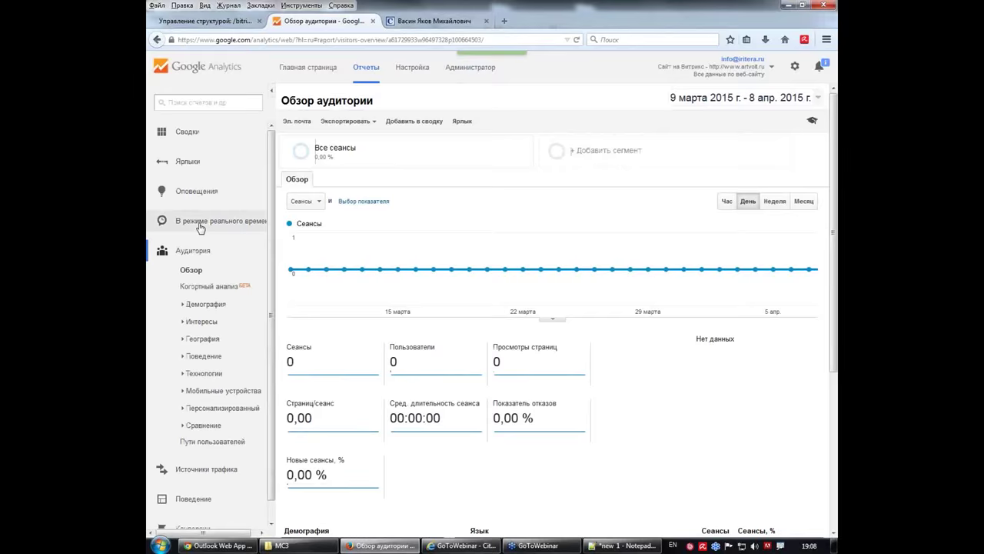
# Open the real-time overview report and switch it to the view "Моё представление" of the artvolt.ru property.
pyautogui.click(198, 222)
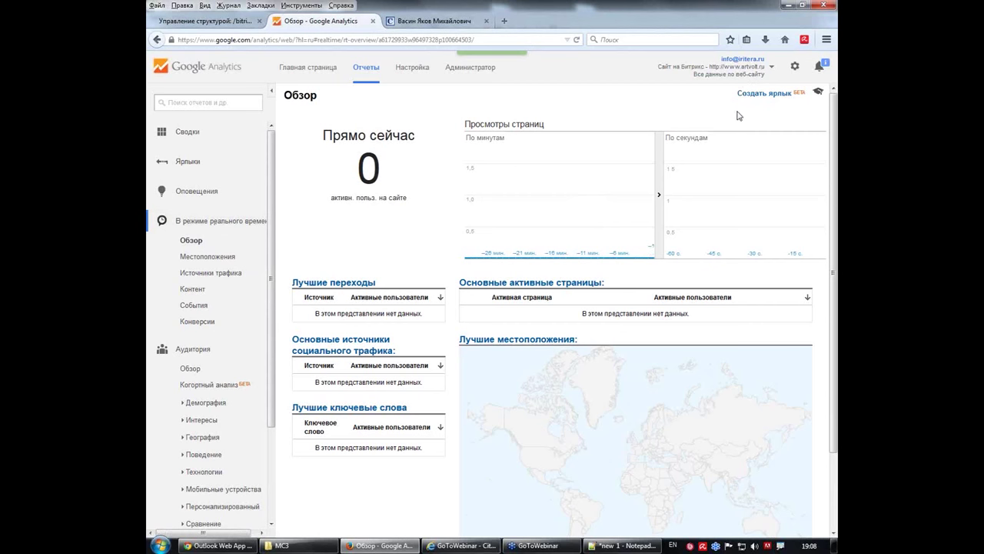
pyautogui.click(768, 69)
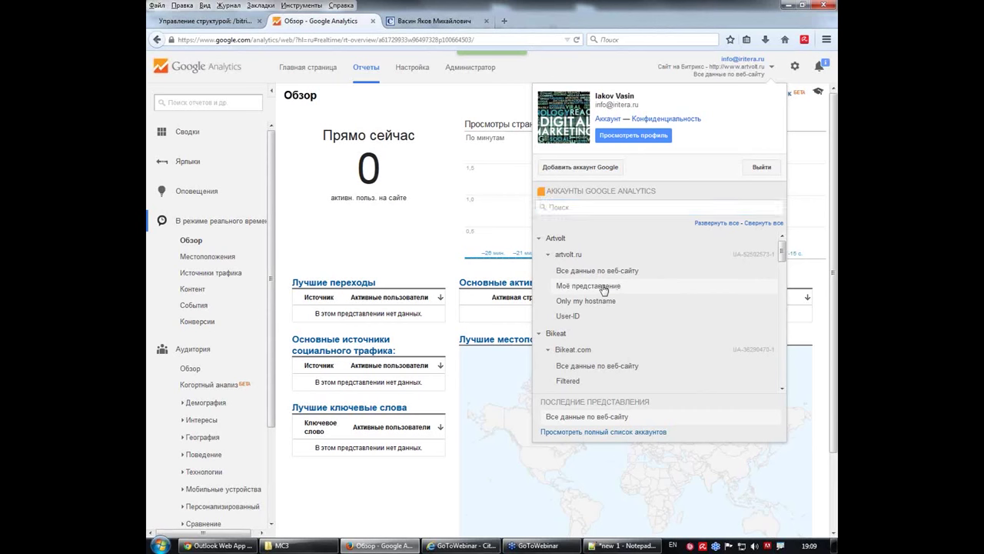
pyautogui.click(604, 288)
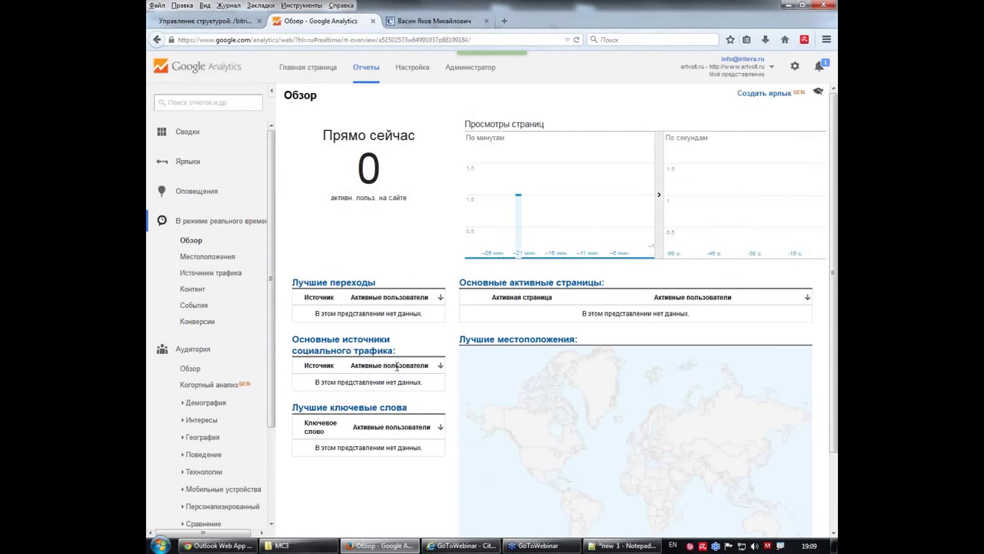
# Switch to Internet Explorer, open artvolt.ru in a new tab and reposition the window so the real-time page-view chart shows beside it.
pyautogui.click(469, 548)
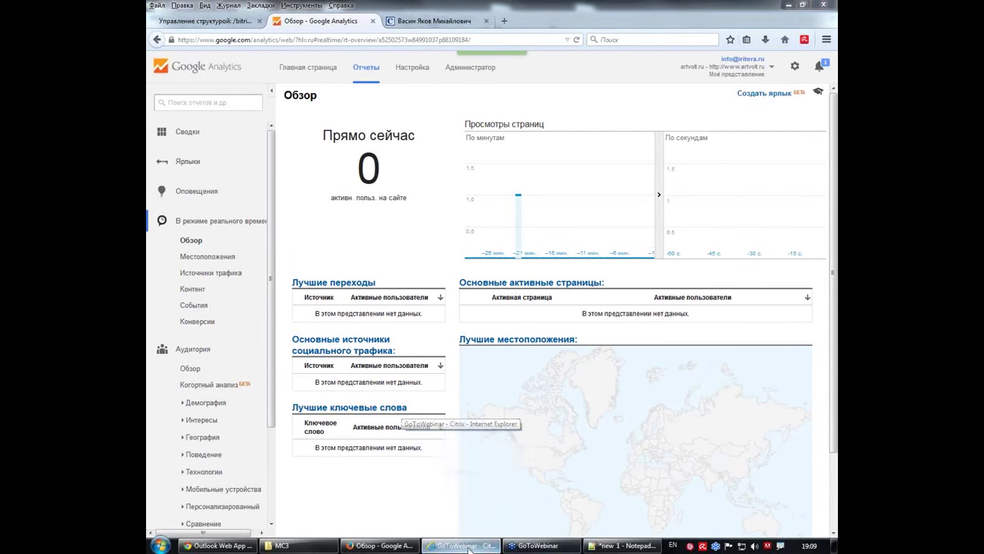
pyautogui.hotkey('ctrl', 't')
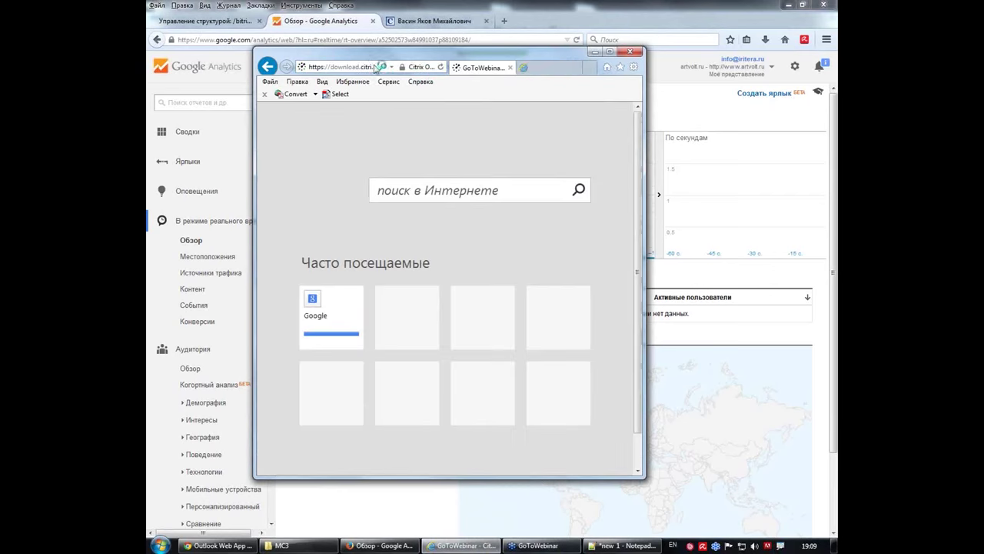
pyautogui.write('a')
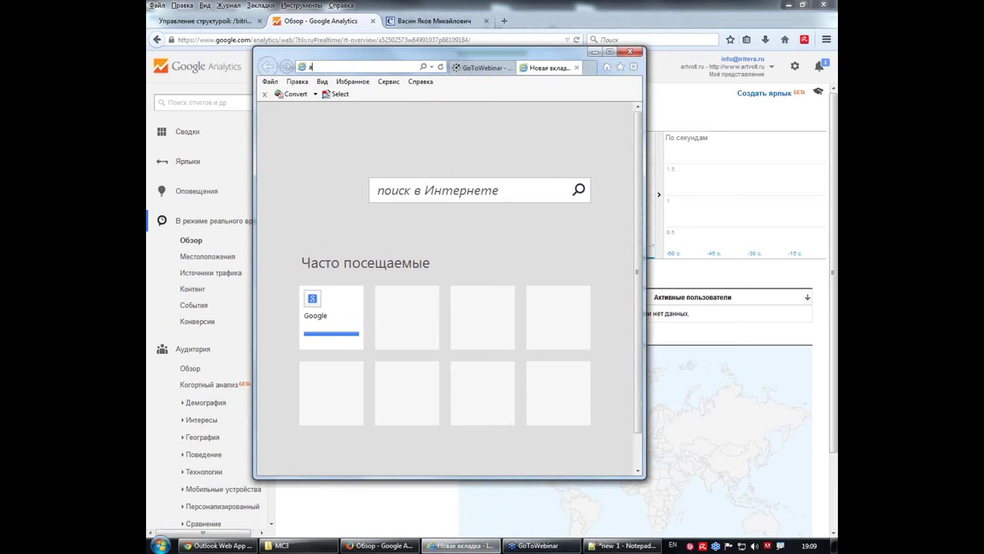
pyautogui.write('rt')
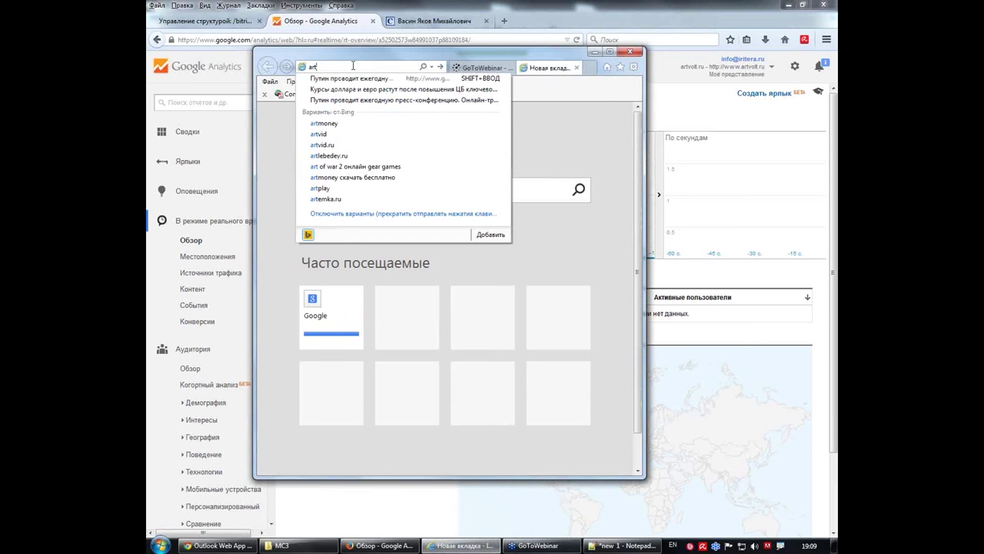
pyautogui.write('volt.ru')
pyautogui.press('Return')
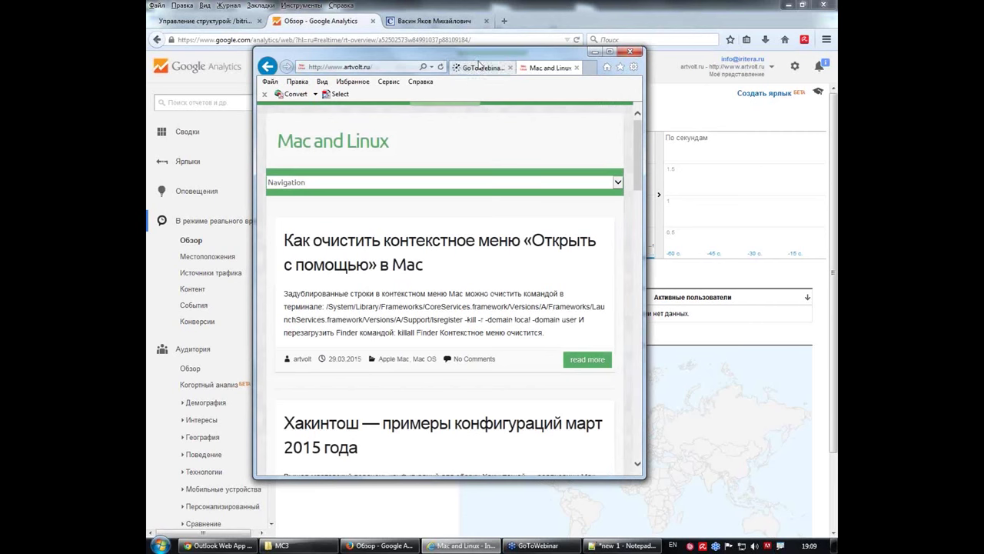
pyautogui.moveTo(479, 60); pyautogui.dragTo(356, 53)
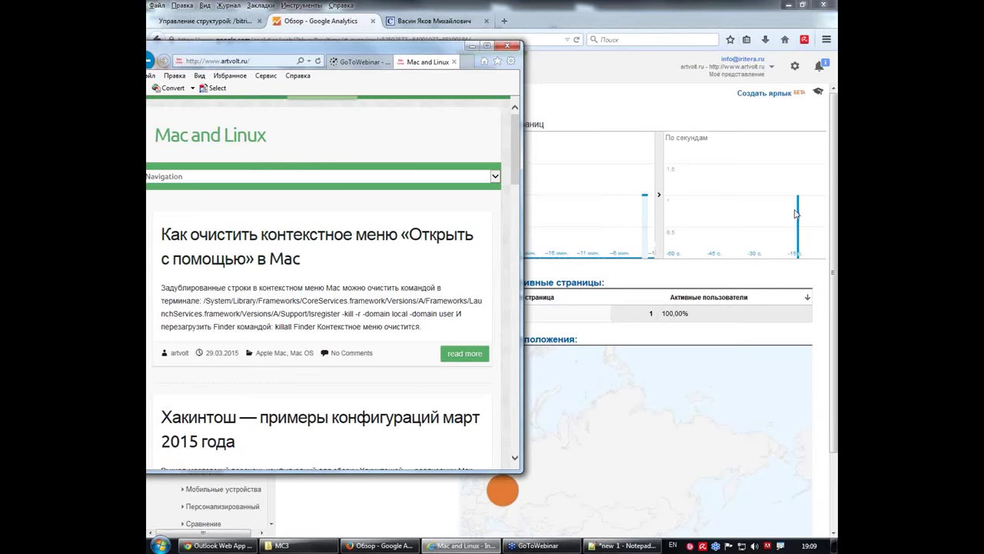
pyautogui.moveTo(349, 44); pyautogui.dragTo(399, 40)
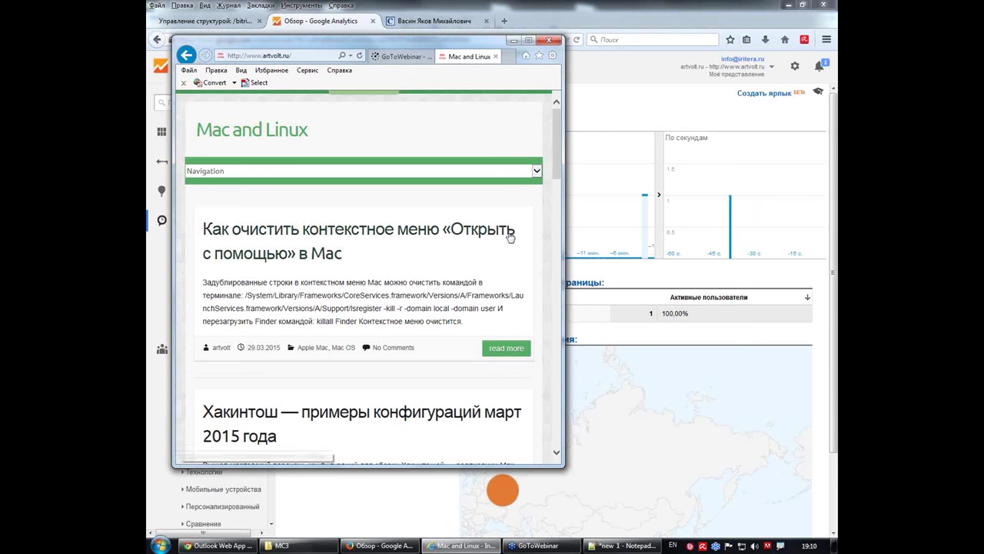
# Generate page views on artvolt.ru by visiting the Mac OS category, the home page and the tag "дистрибьютив линукс".
pyautogui.click(330, 171)
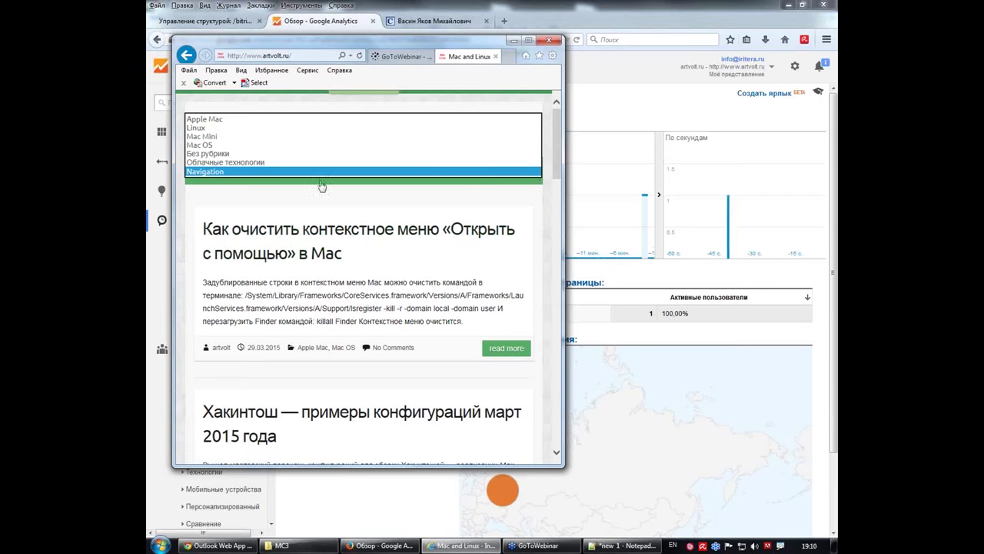
pyautogui.click(269, 148)
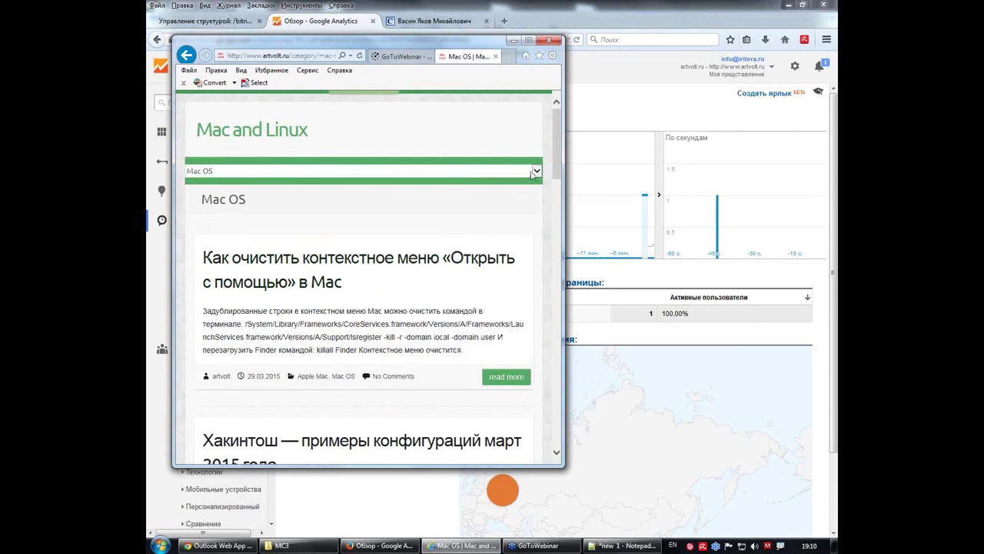
pyautogui.click(537, 172)
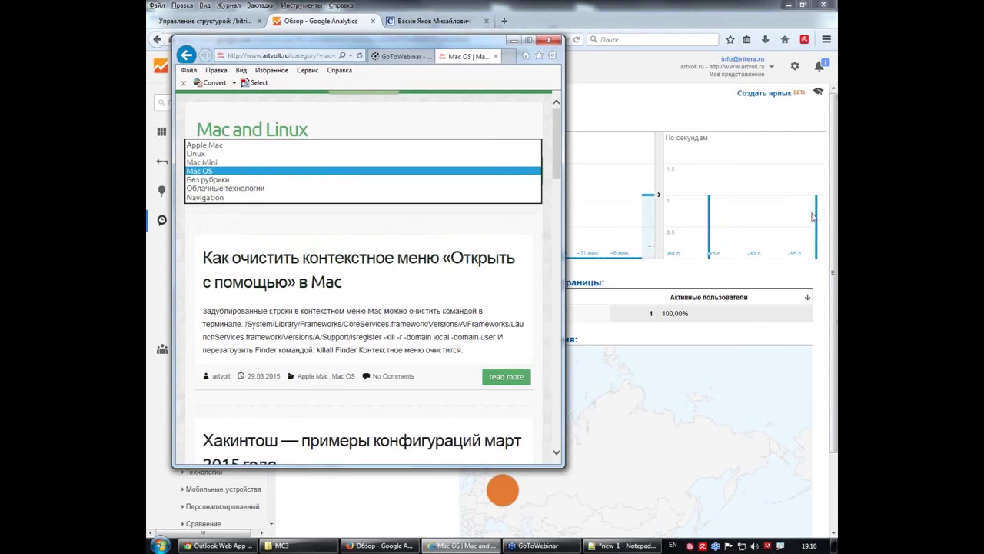
pyautogui.click(300, 197)
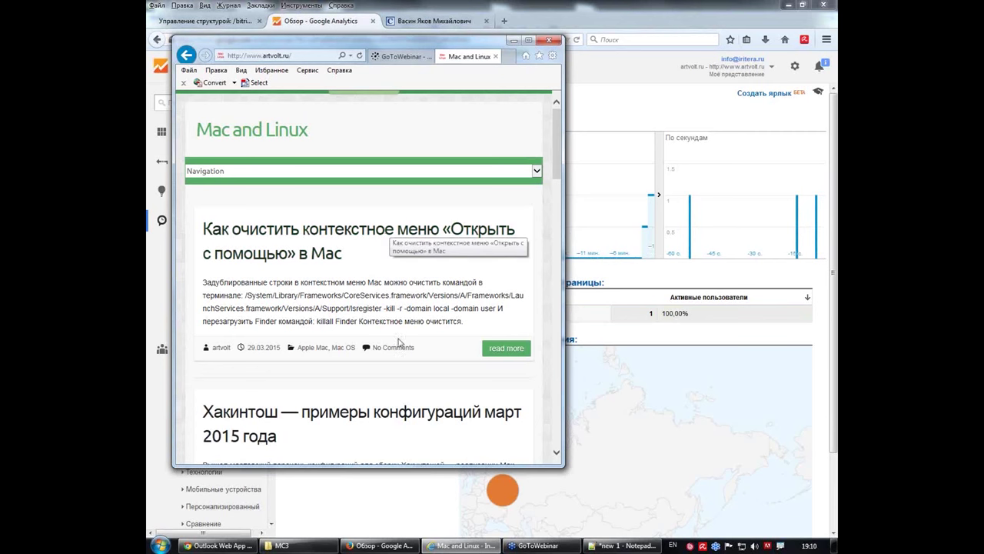
pyautogui.scroll(-20, 400, 286)
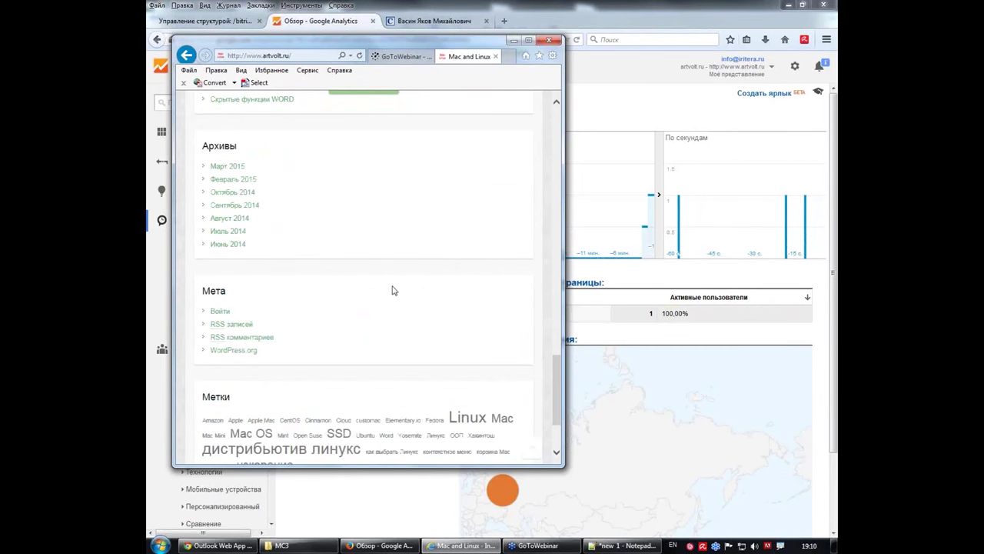
pyautogui.click(327, 446)
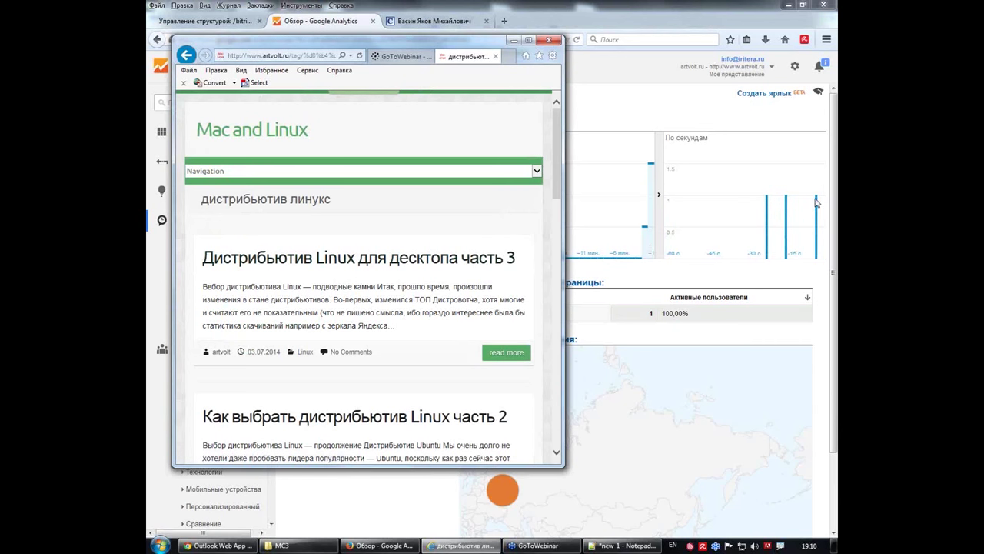
# Close only the current artvolt.ru tab in Internet Explorer and return to the Google Analytics real-time overview in Firefox.
pyautogui.click(549, 44)
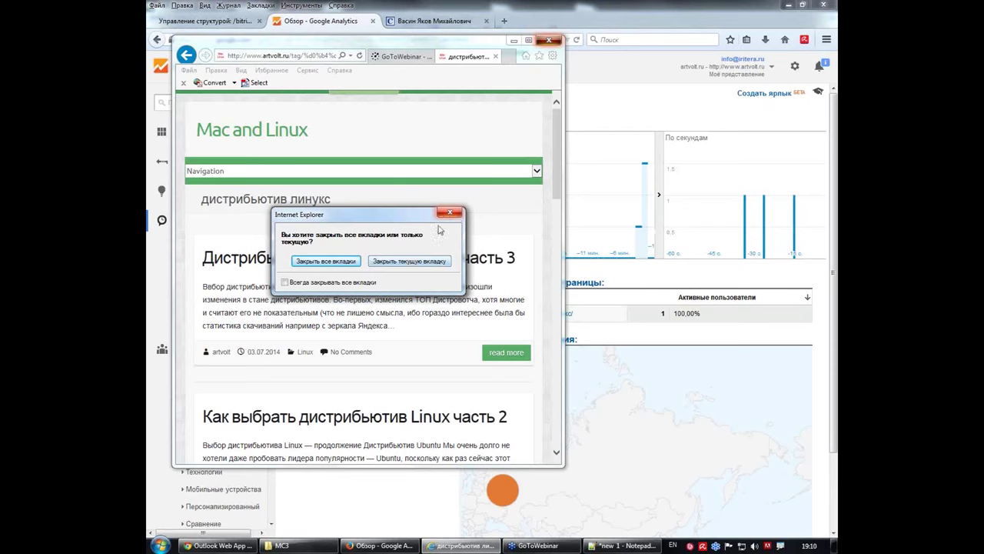
pyautogui.click(400, 262)
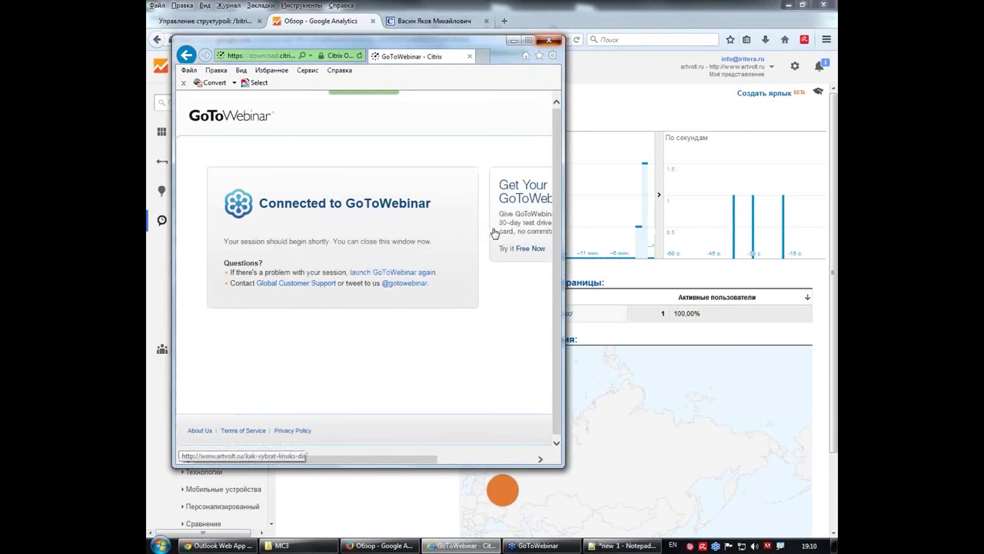
pyautogui.click(622, 69)
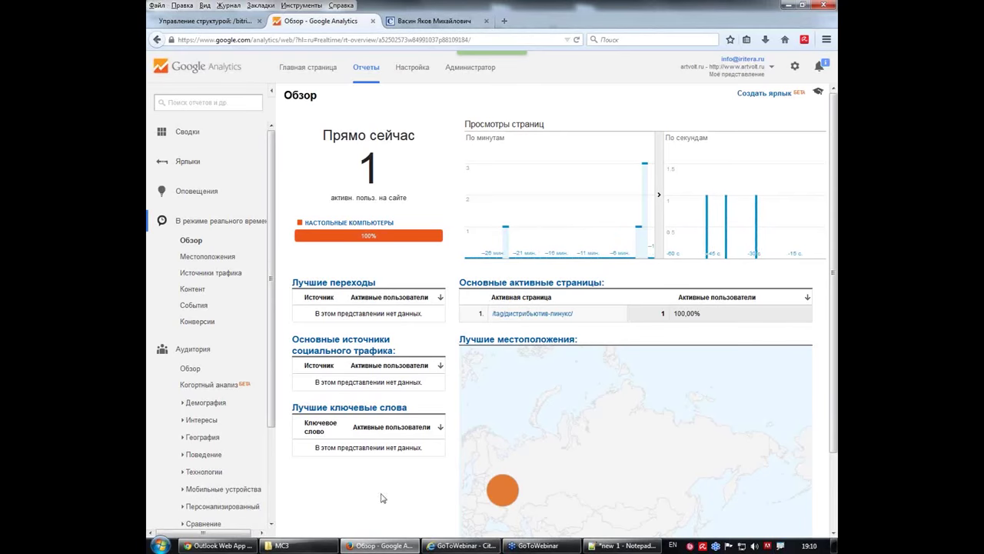
pyautogui.click(380, 545)
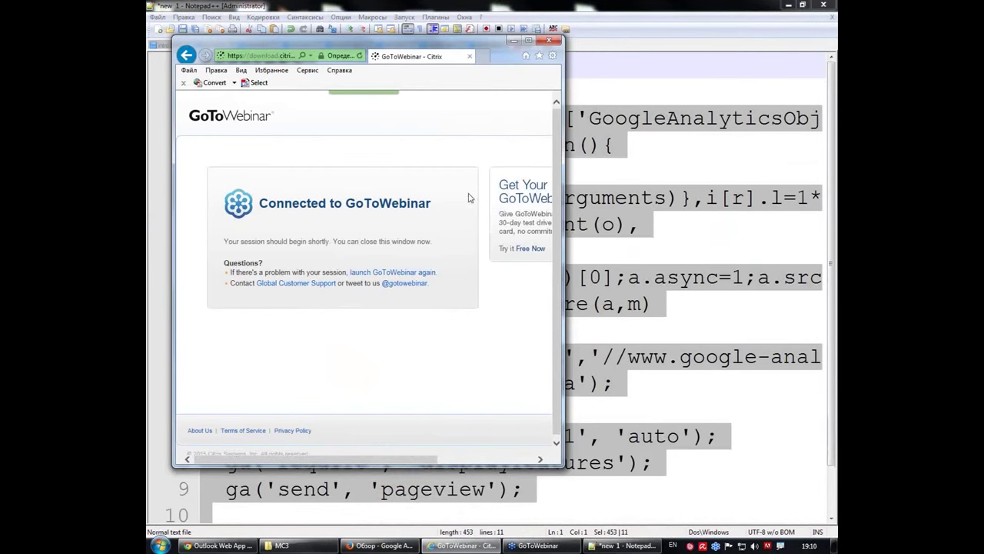
pyautogui.click(369, 545)
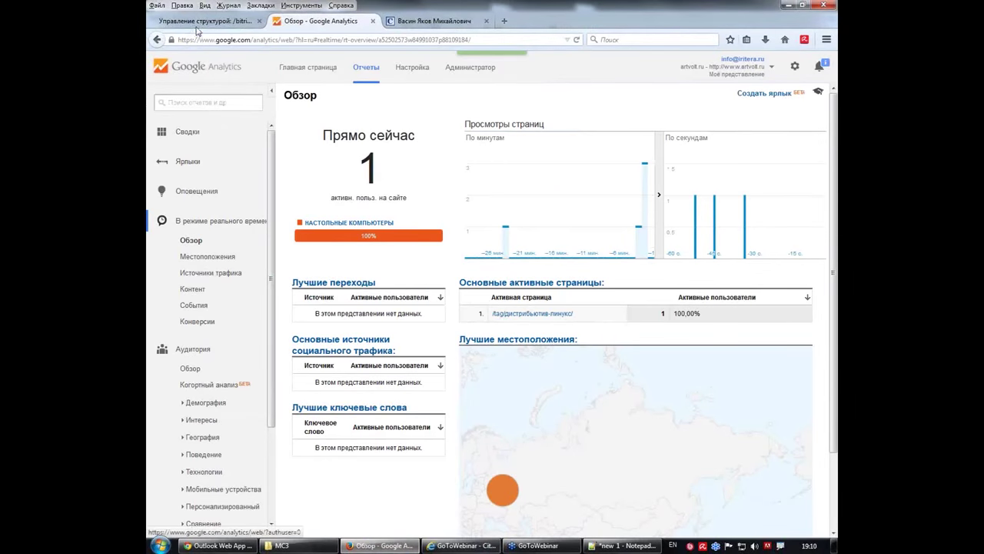
# Compare the real-time overview with the audience overview report and examine the daily sessions chart for artvolt.ru.
pyautogui.click(204, 23)
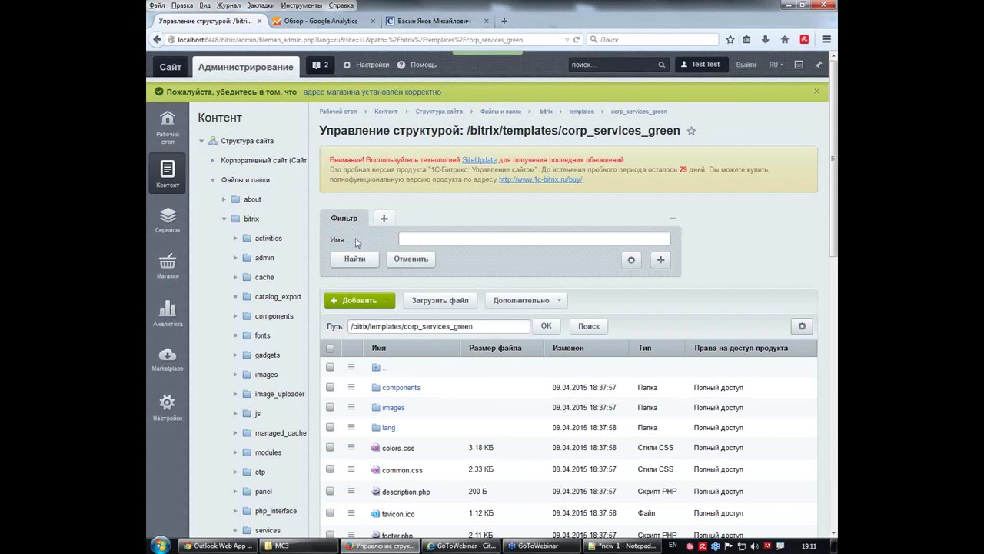
pyautogui.click(319, 20)
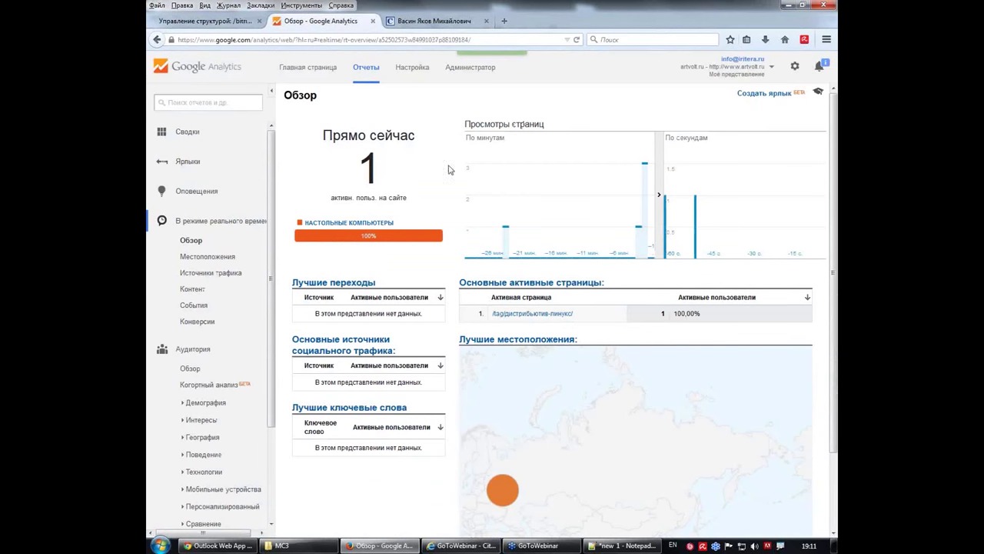
pyautogui.click(190, 368)
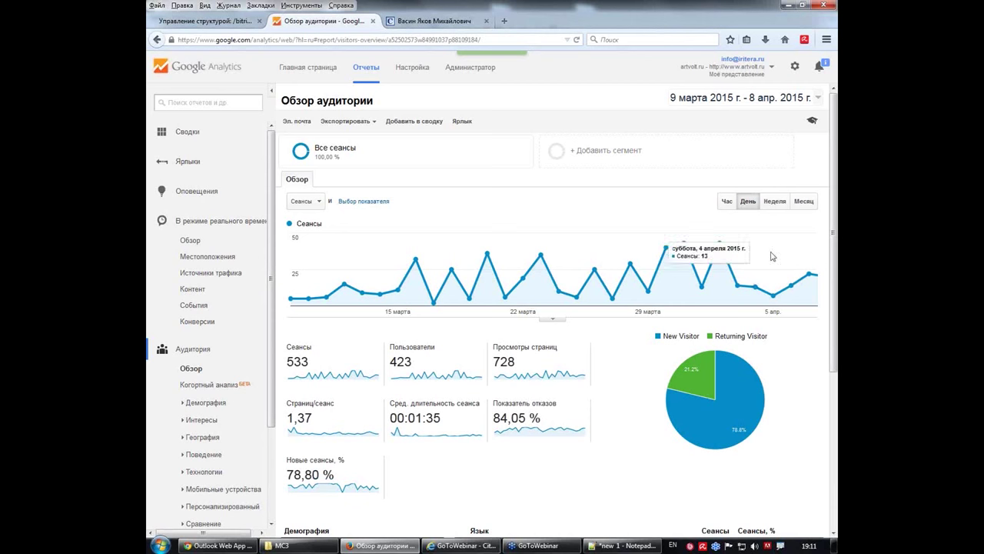
pyautogui.click(231, 240)
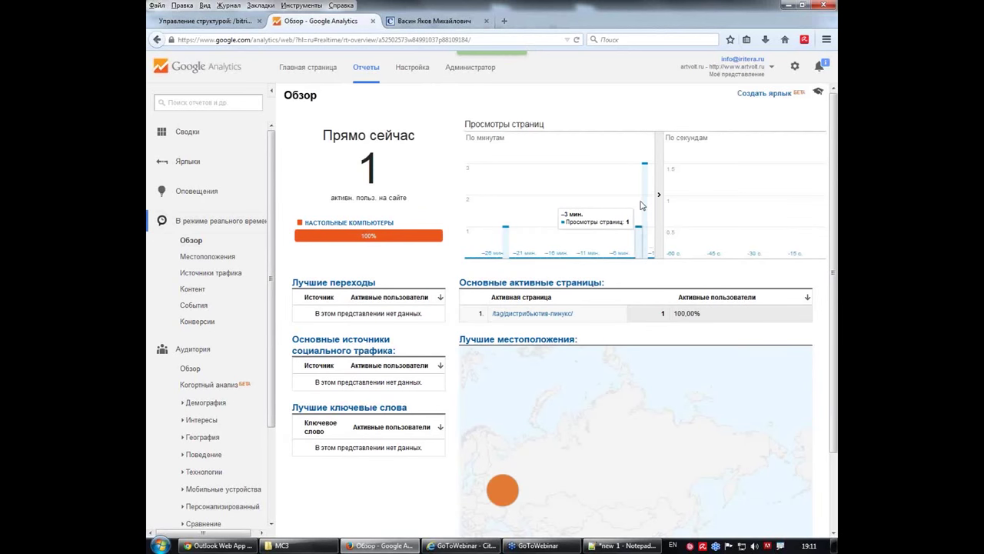
pyautogui.click(192, 371)
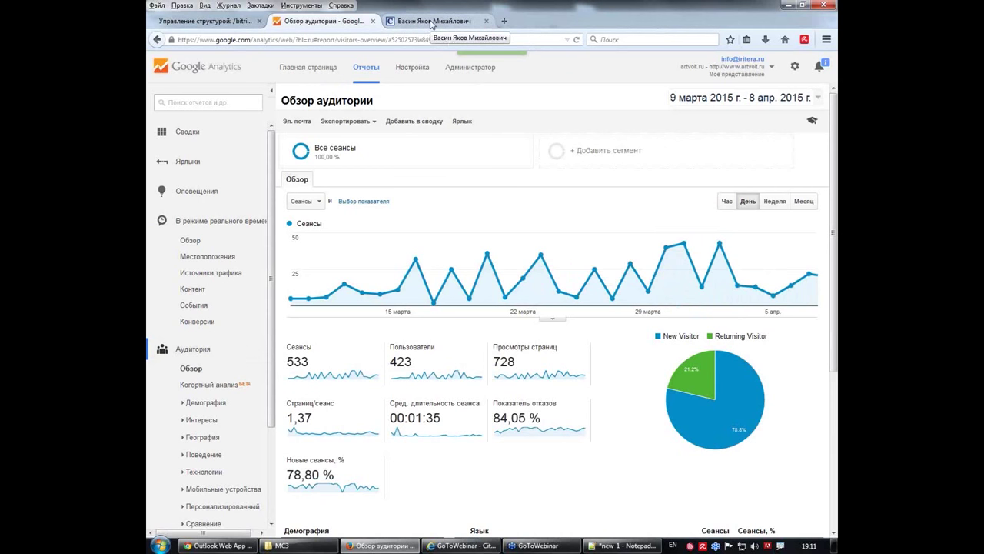
pyautogui.moveTo(814, 278)
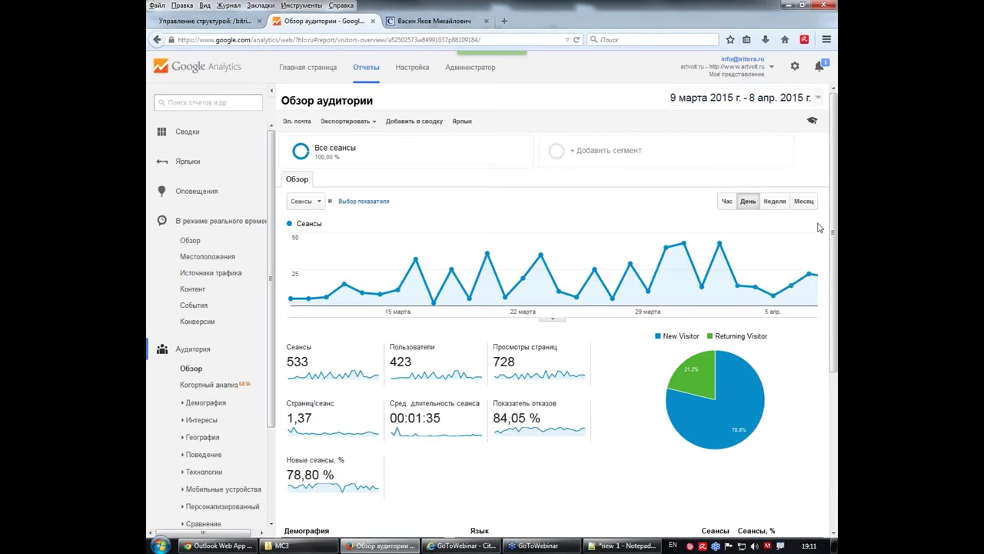
# Return to the Bitrix site structure, collapse the bitrix folder in the tree and look through the corp_services_green file list.
pyautogui.click(429, 20)
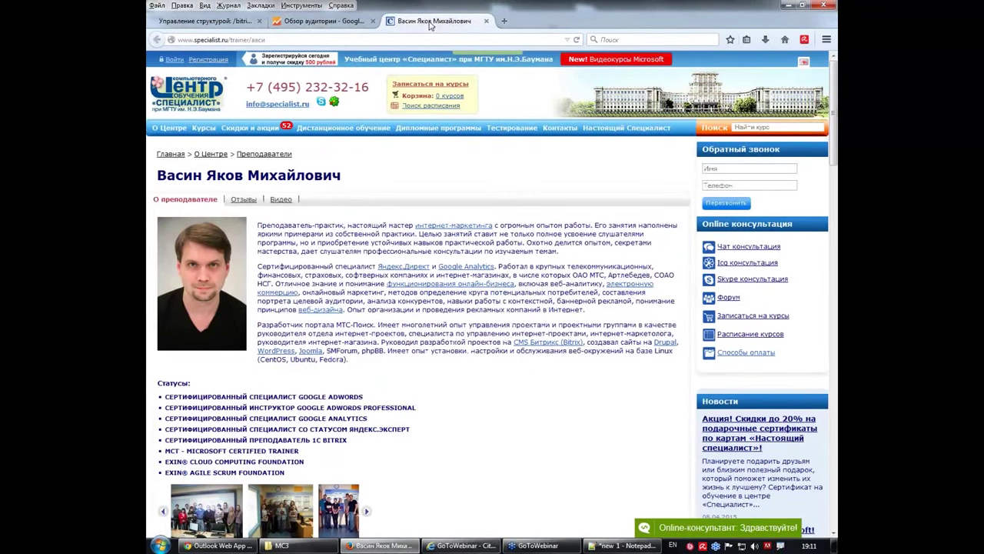
pyautogui.click(206, 23)
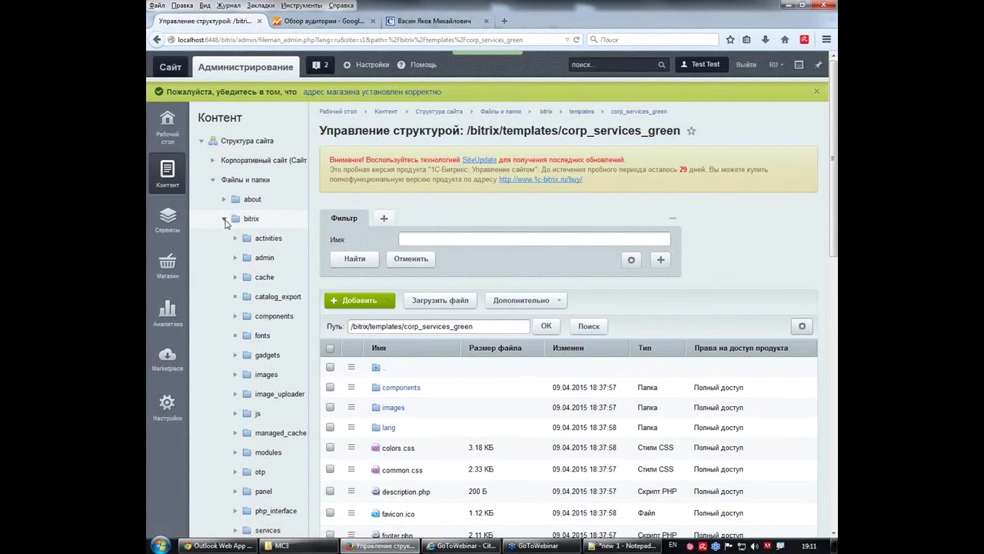
pyautogui.click(224, 219)
pyautogui.scroll(-1, 218, 264)
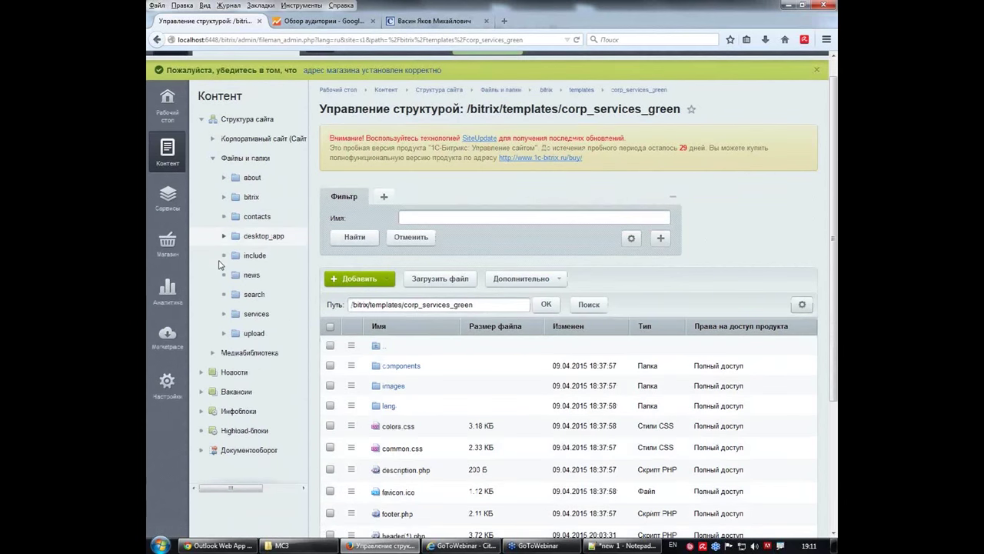
pyautogui.scroll(-4, 218, 265)
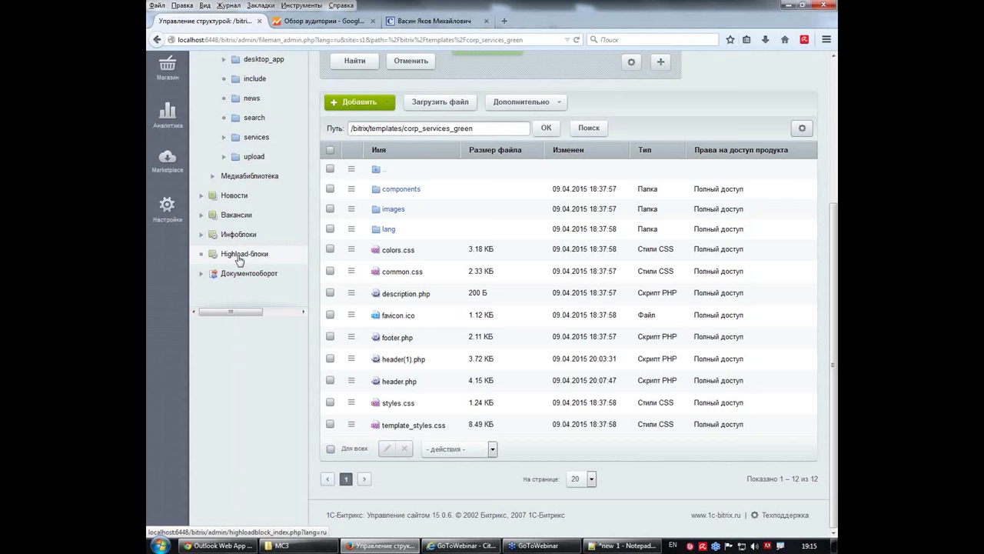
pyautogui.scroll(5, 231, 238)
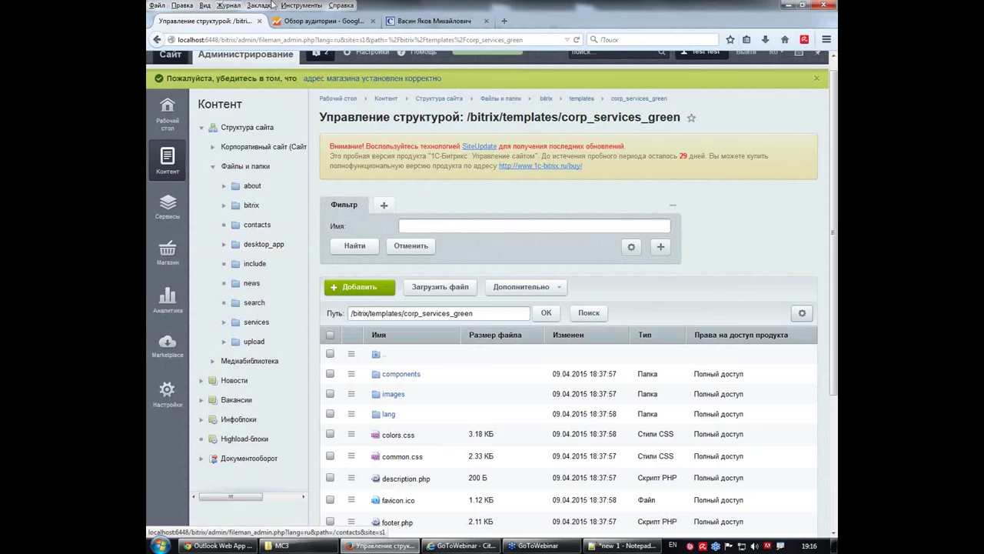
# Return to Google Analytics, read the archived notification "Нет обращений" for artvolt.ru and close the notifications.
pyautogui.click(323, 21)
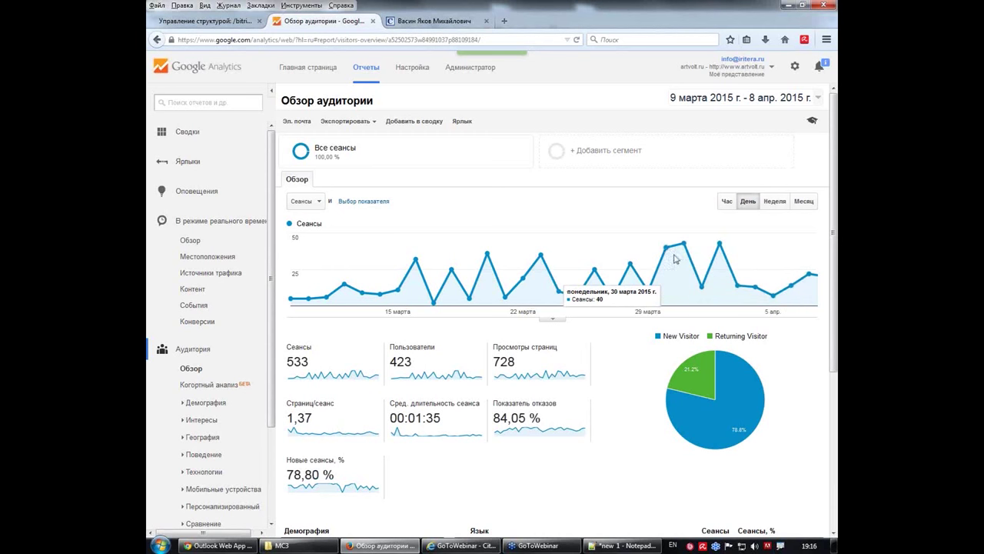
pyautogui.click(819, 70)
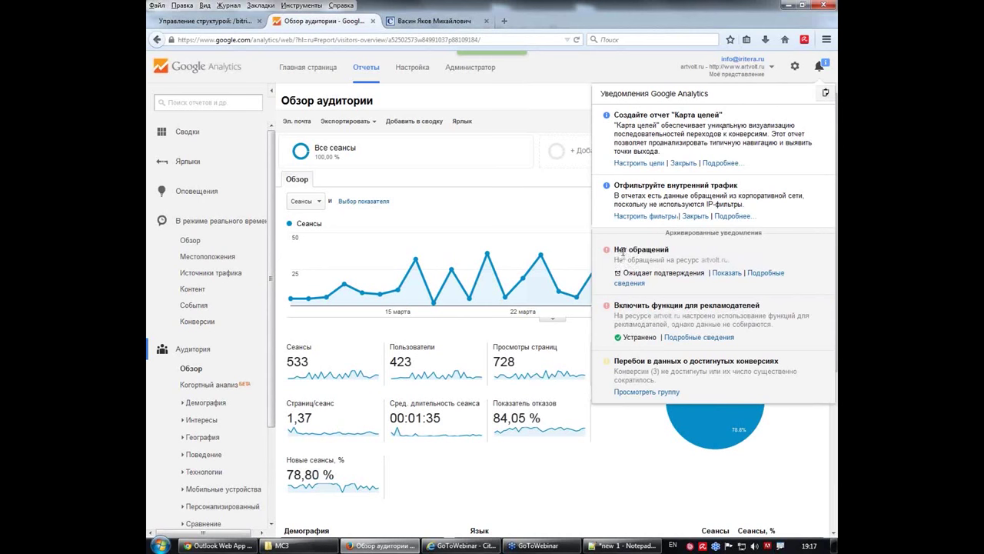
pyautogui.moveTo(615, 249); pyautogui.dragTo(733, 264)
pyautogui.click(734, 264)
pyautogui.click(630, 63)
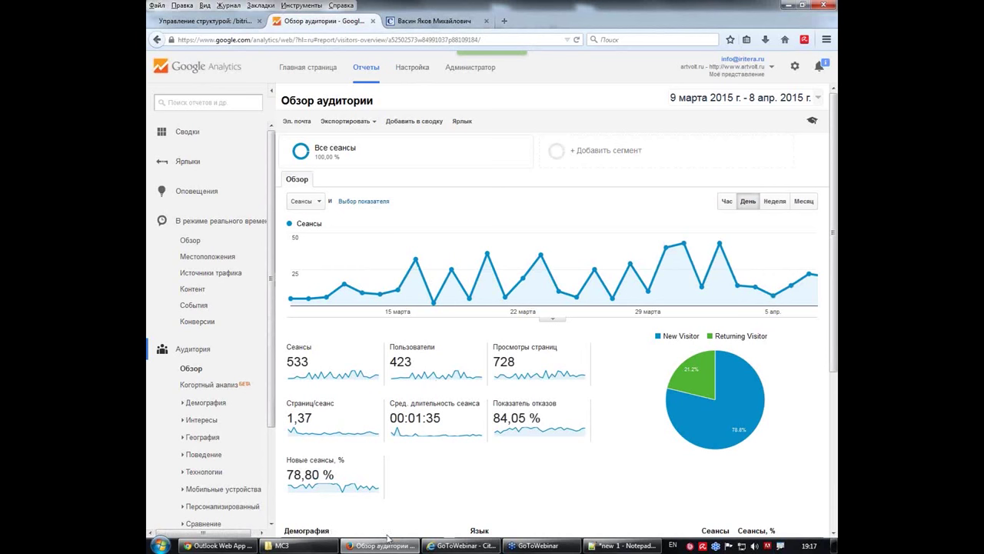
# Switch to the Bitrix site, look over the public bank home page and return to its administration section.
pyautogui.moveTo(379, 550)
pyautogui.click(204, 20)
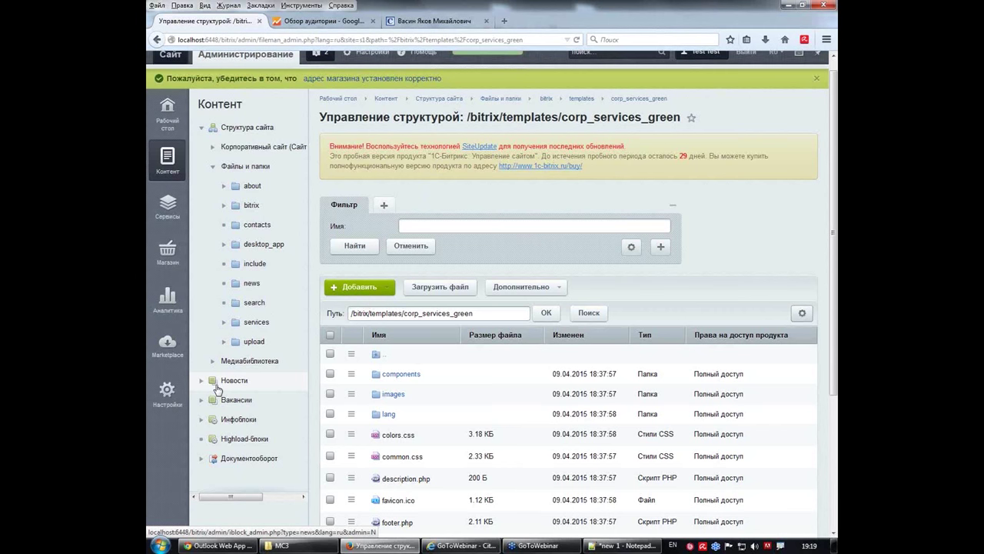
pyautogui.click(218, 390)
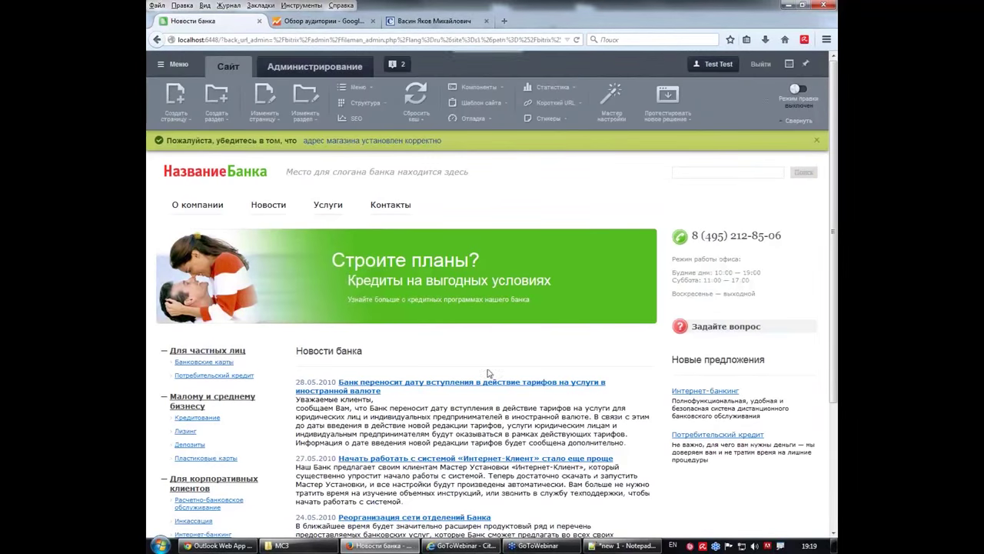
pyautogui.scroll(-1, 595, 438)
pyautogui.scroll(1, 592, 435)
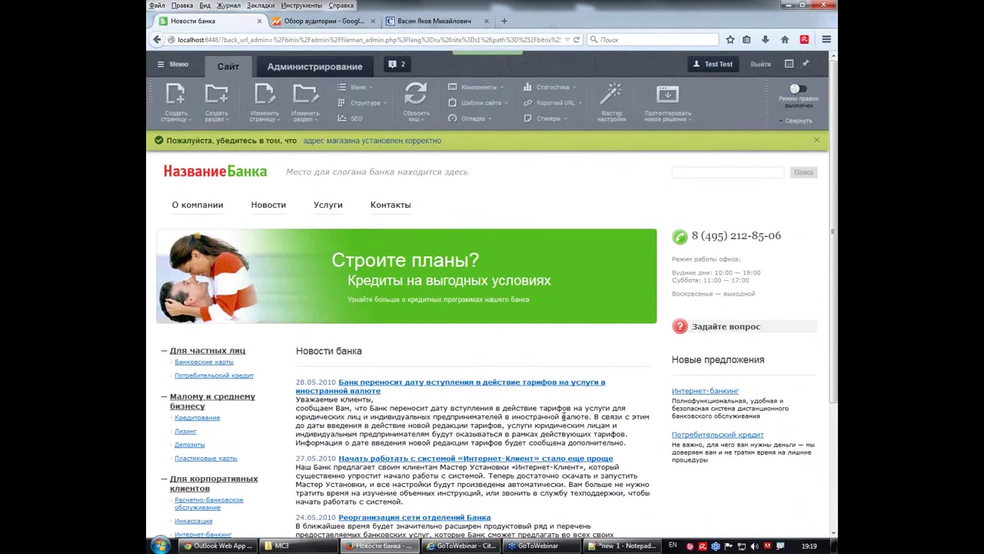
pyautogui.click(313, 67)
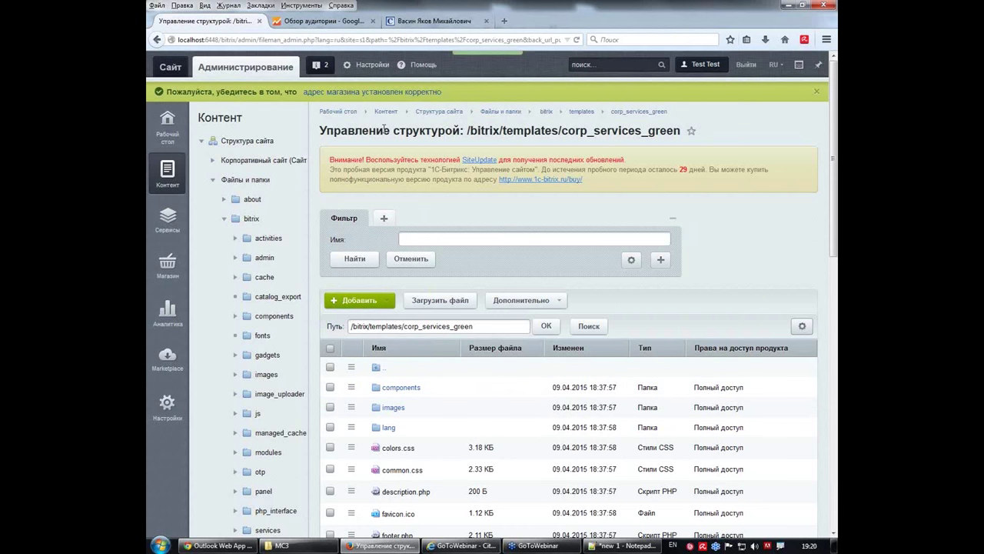
# Return to the public site and look through its Услуги and Контакты pages.
pyautogui.click(170, 67)
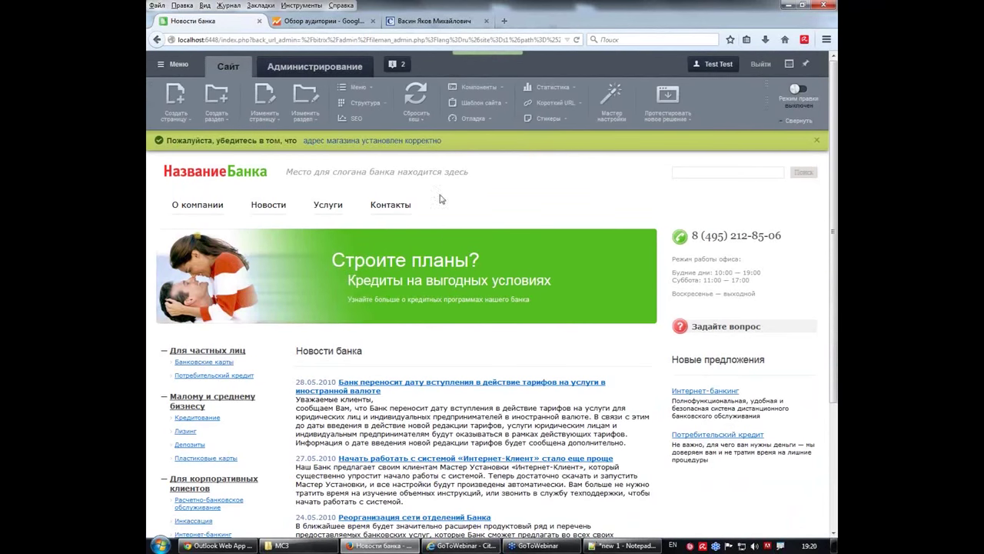
pyautogui.click(328, 205)
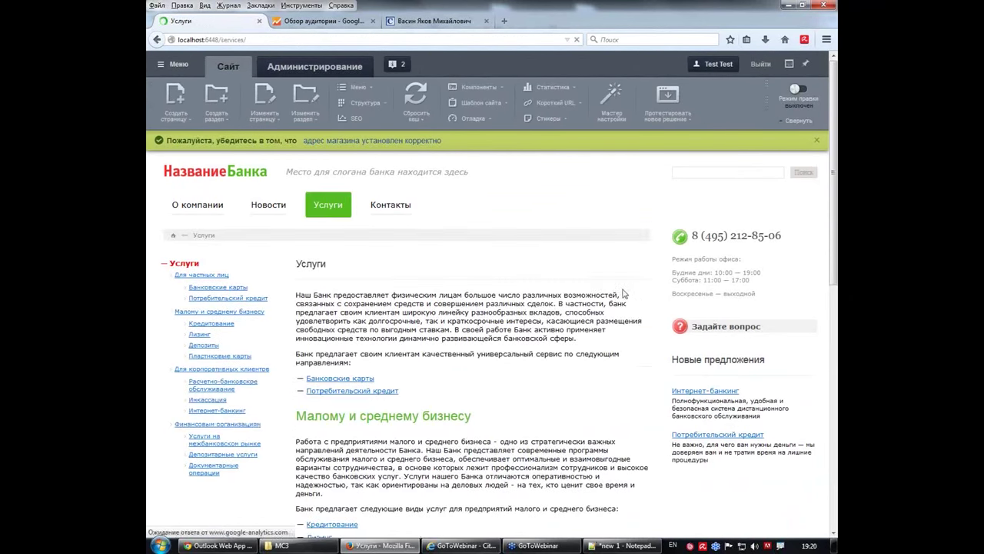
pyautogui.click(393, 205)
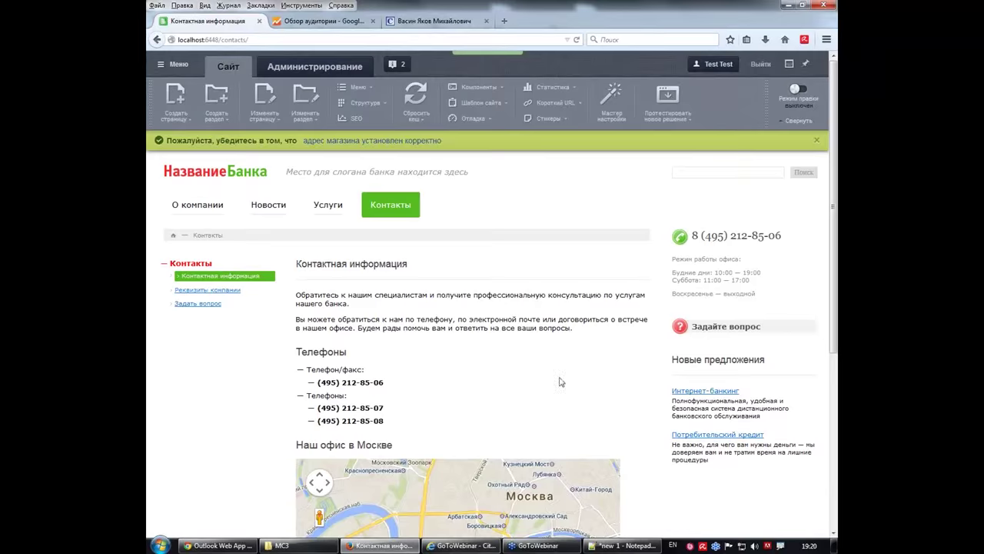
pyautogui.scroll(-4, 560, 382)
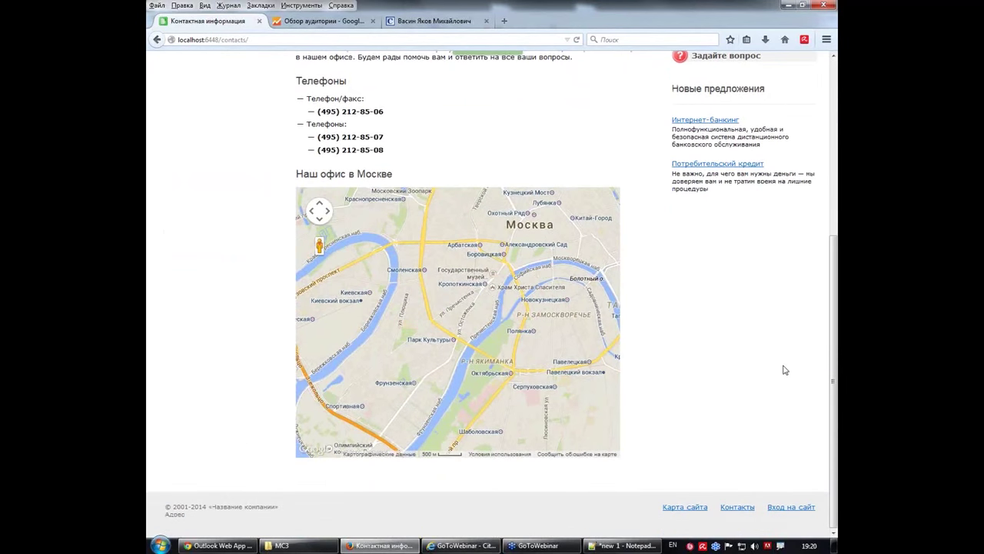
pyautogui.scroll(4, 703, 353)
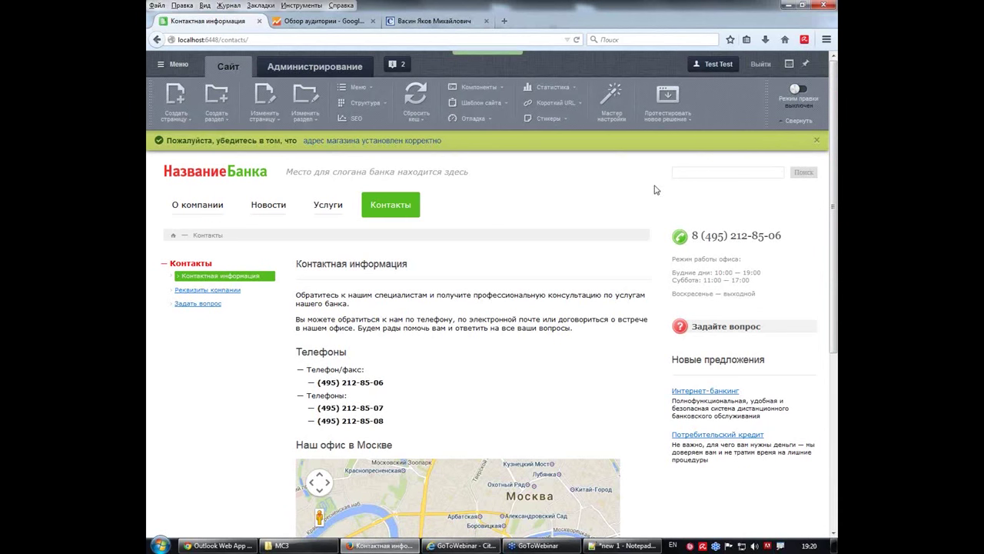
# Open the source code of the Контакты page and find the Google Analytics script in its head section.
pyautogui.rightClick(583, 221)
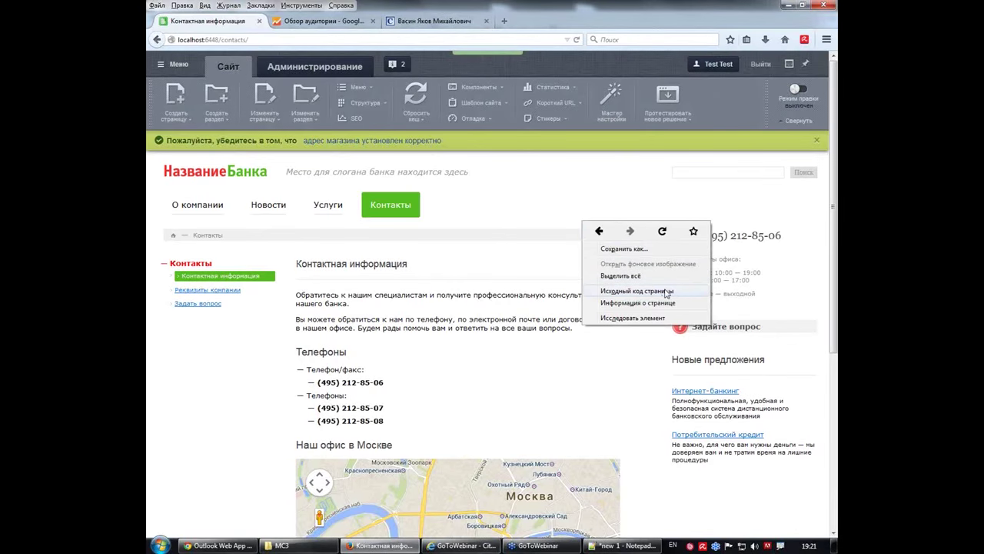
pyautogui.click(648, 293)
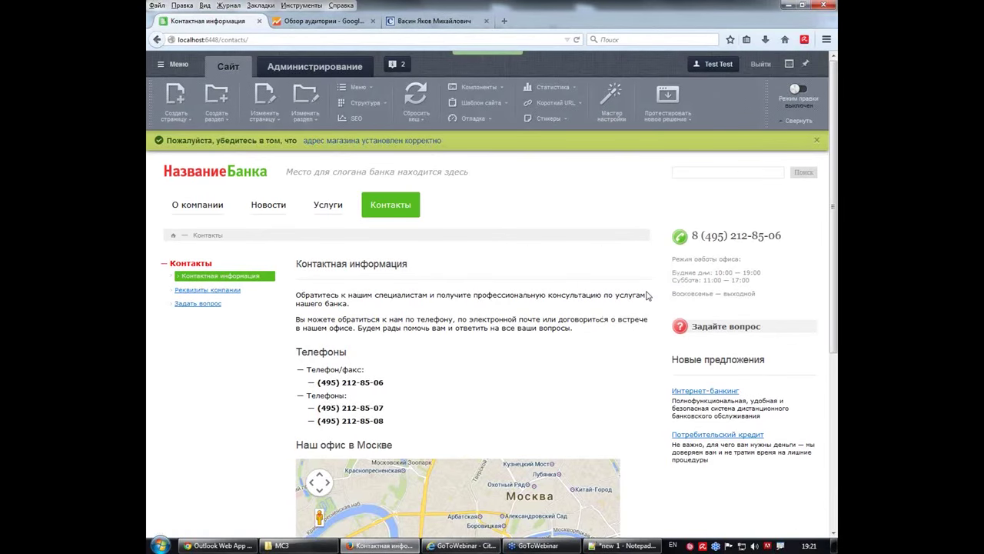
pyautogui.scroll(-10, 262, 302)
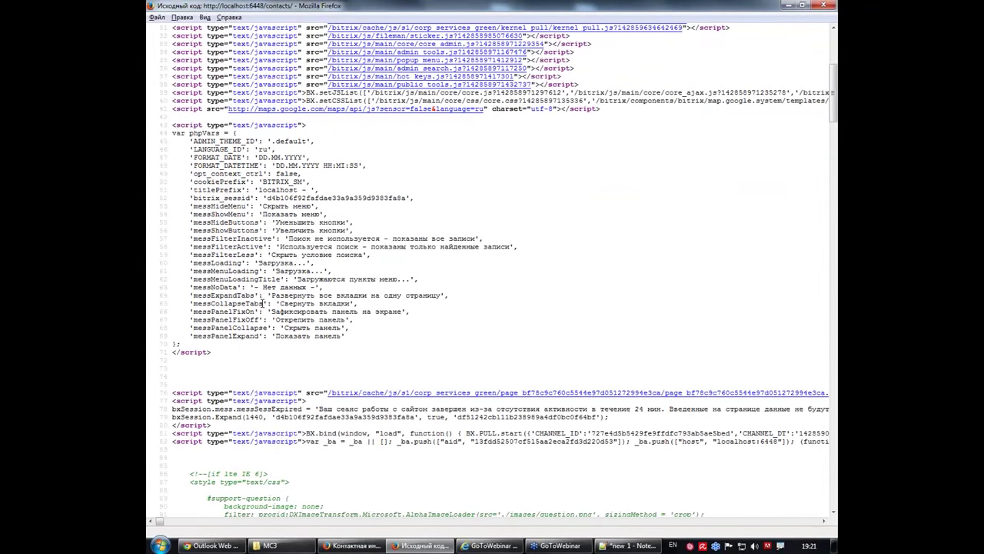
pyautogui.scroll(-10, 205, 388)
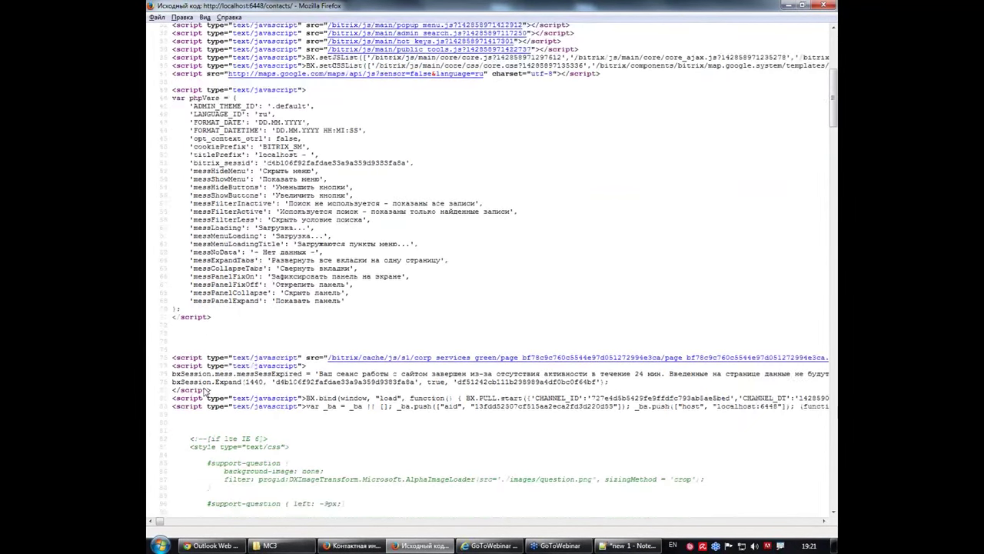
pyautogui.scroll(-8, 206, 388)
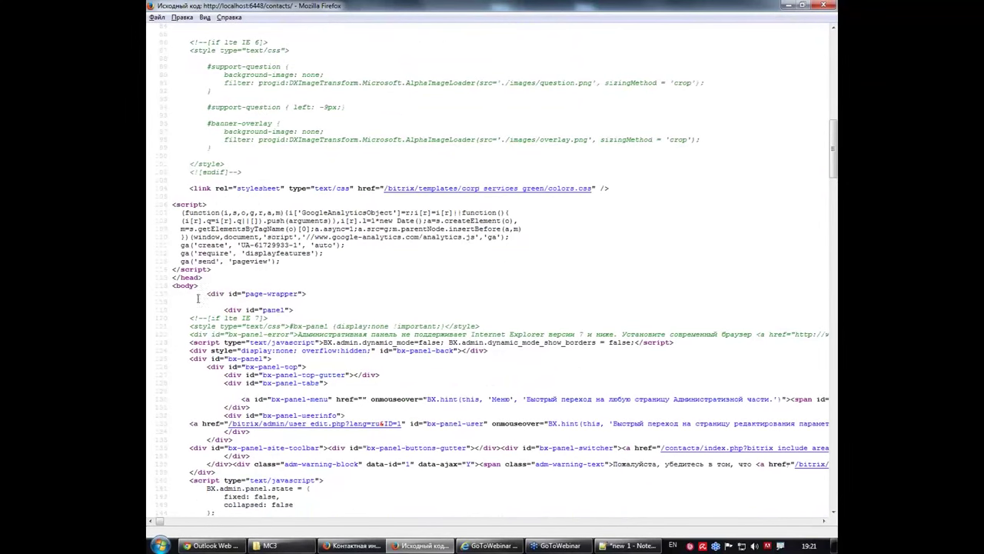
# Highlight the whole Google Analytics script block above the closing head tag, clear the selection and close the page source.
pyautogui.click(213, 274)
pyautogui.click(255, 261)
pyautogui.press('Up')
pyautogui.press('End')
pyautogui.moveTo(212, 270); pyautogui.dragTo(170, 204)
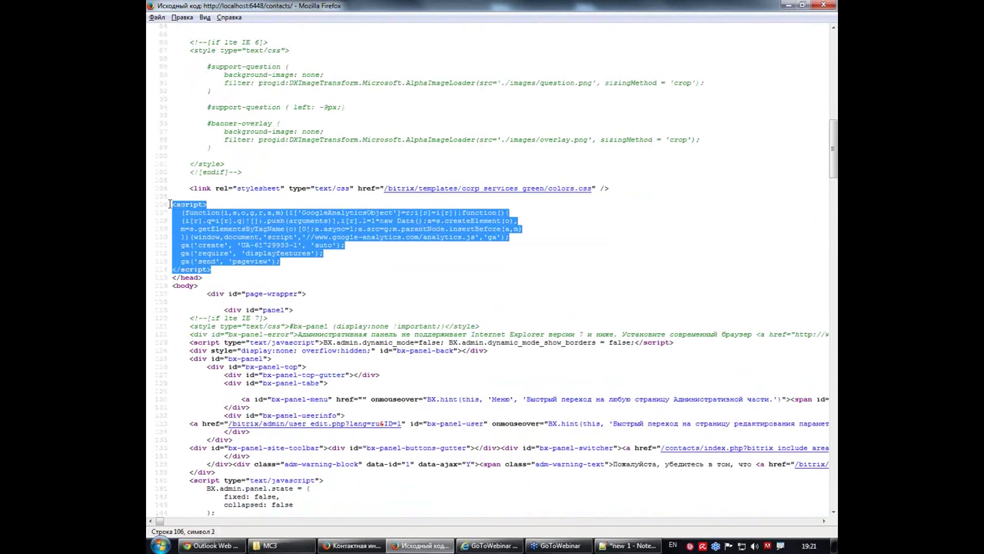
pyautogui.click(366, 278)
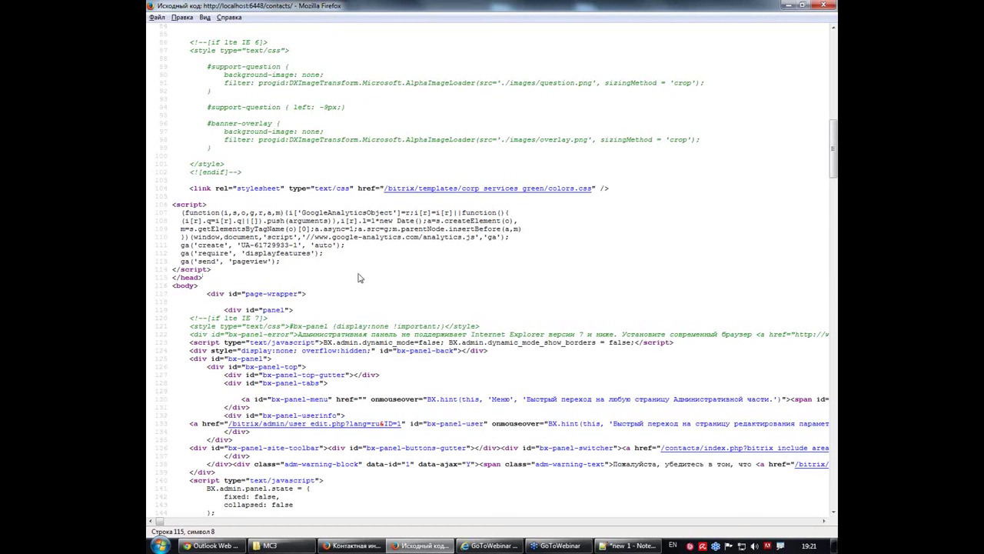
pyautogui.click(822, 7)
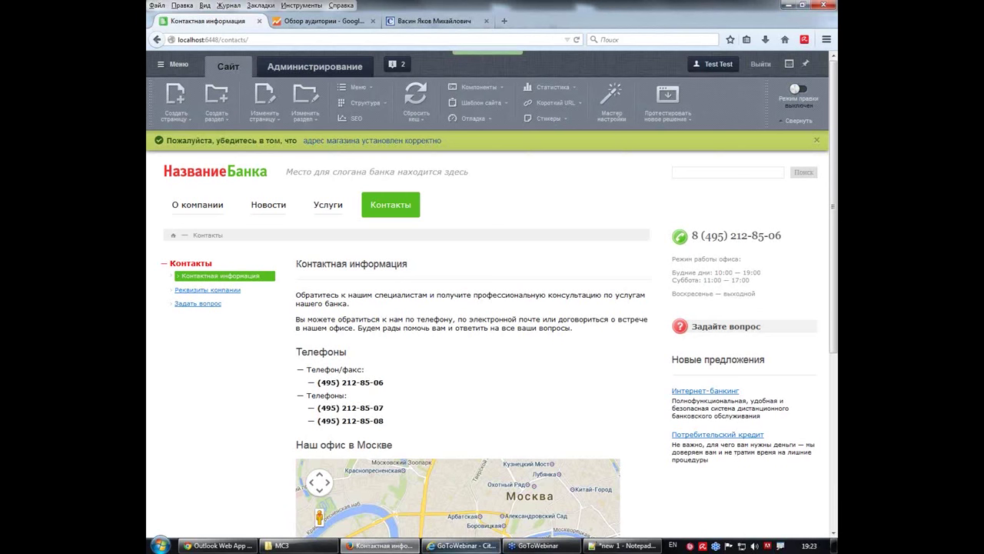
# Switch to the trainer's profile on specialist.ru and look through the biography, certifications and upcoming course groups.
pyautogui.click(434, 21)
pyautogui.scroll(-9, 521, 253)
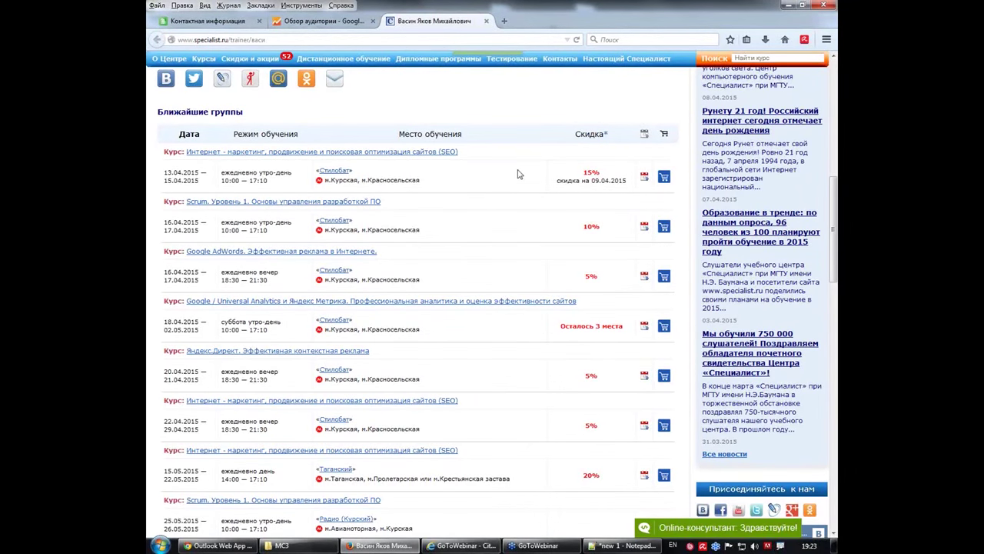
pyautogui.scroll(10, 506, 179)
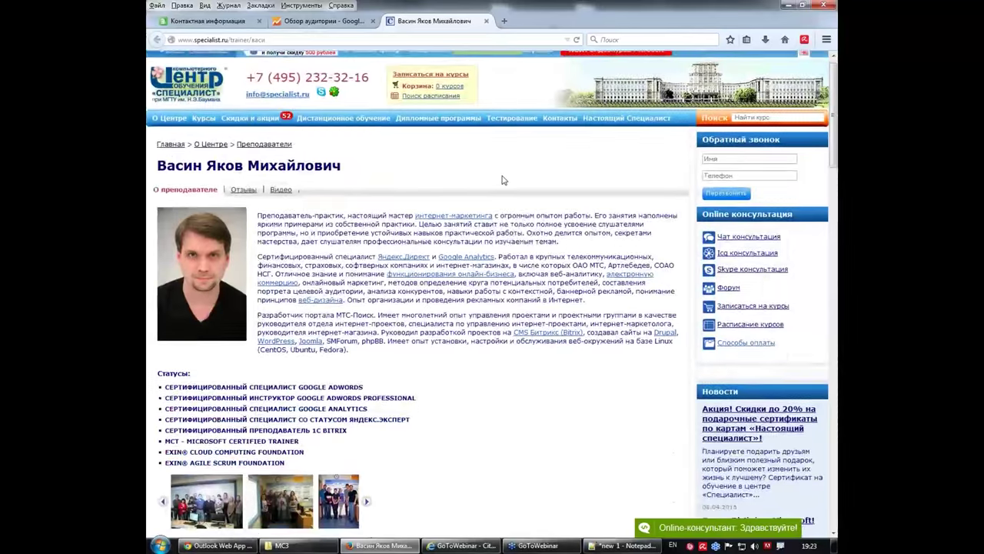
pyautogui.moveTo(387, 173)
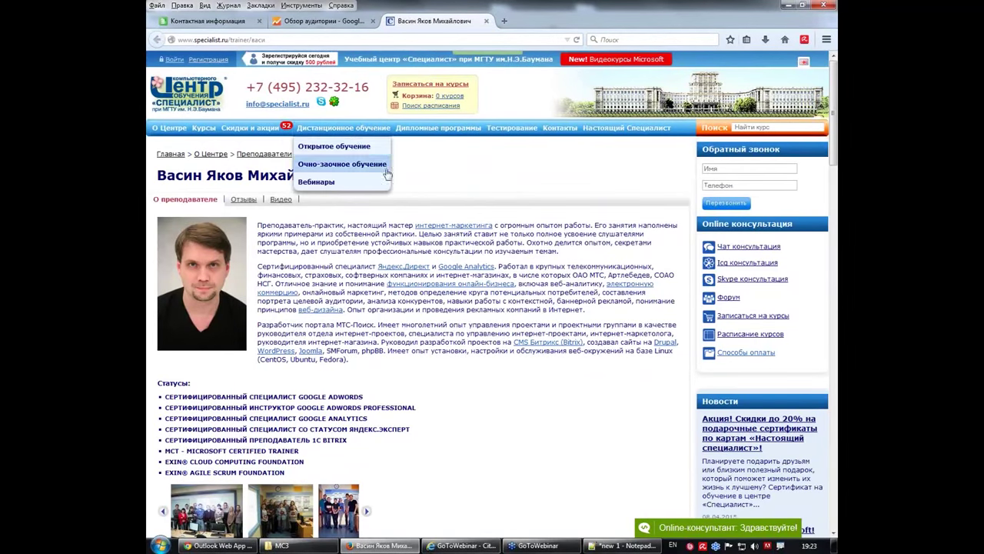
pyautogui.scroll(-10, 388, 174)
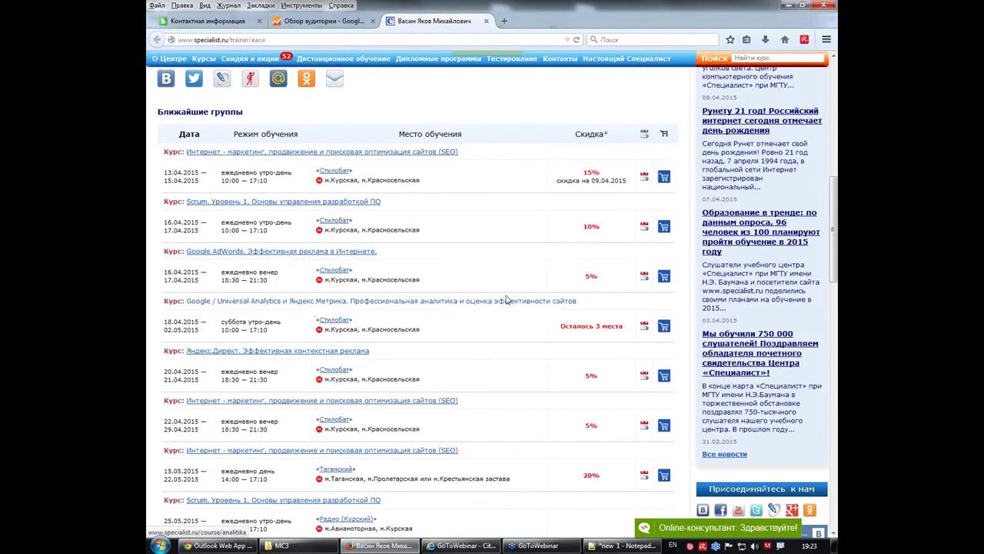
pyautogui.scroll(8, 500, 286)
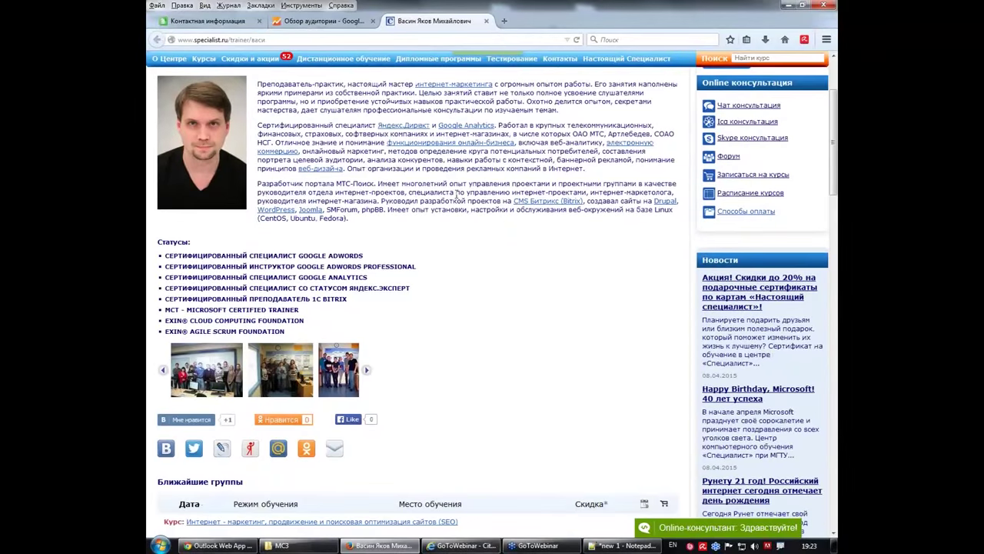
pyautogui.scroll(3, 434, 248)
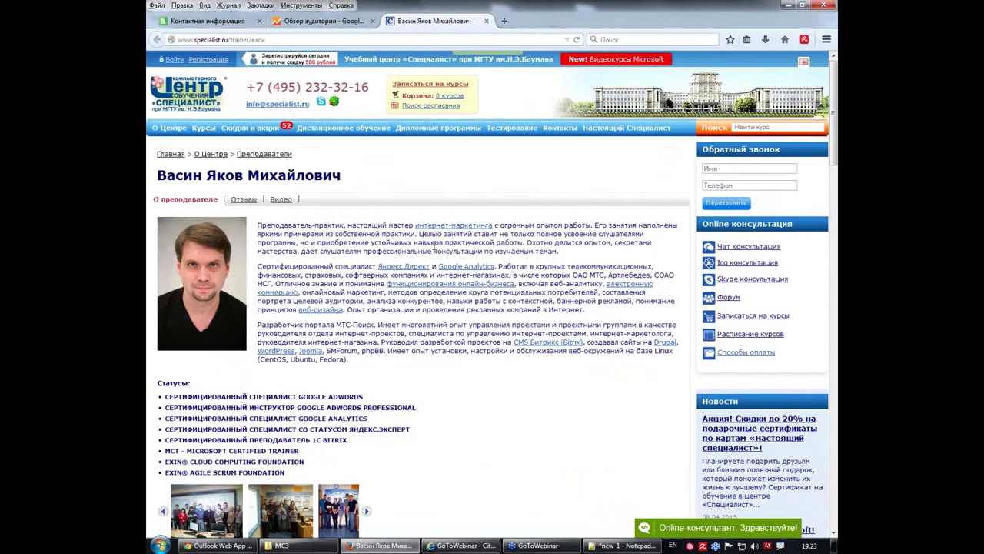